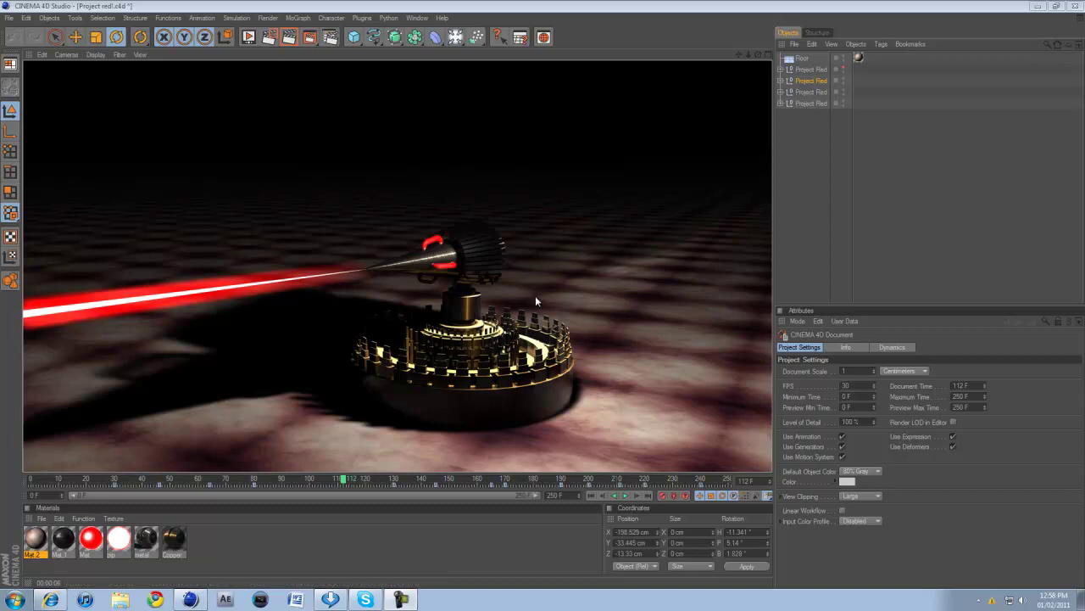
# Delete all objects from the scene, including the floor and the four Project Red groups
pyautogui.click(569, 276)
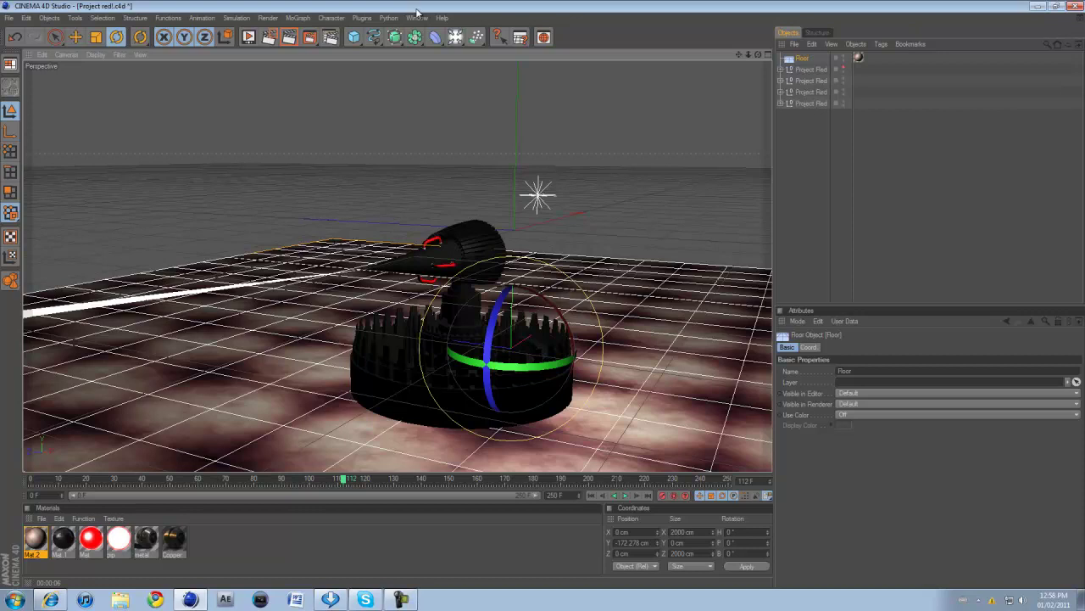
pyautogui.moveTo(853, 147); pyautogui.dragTo(855, 99)
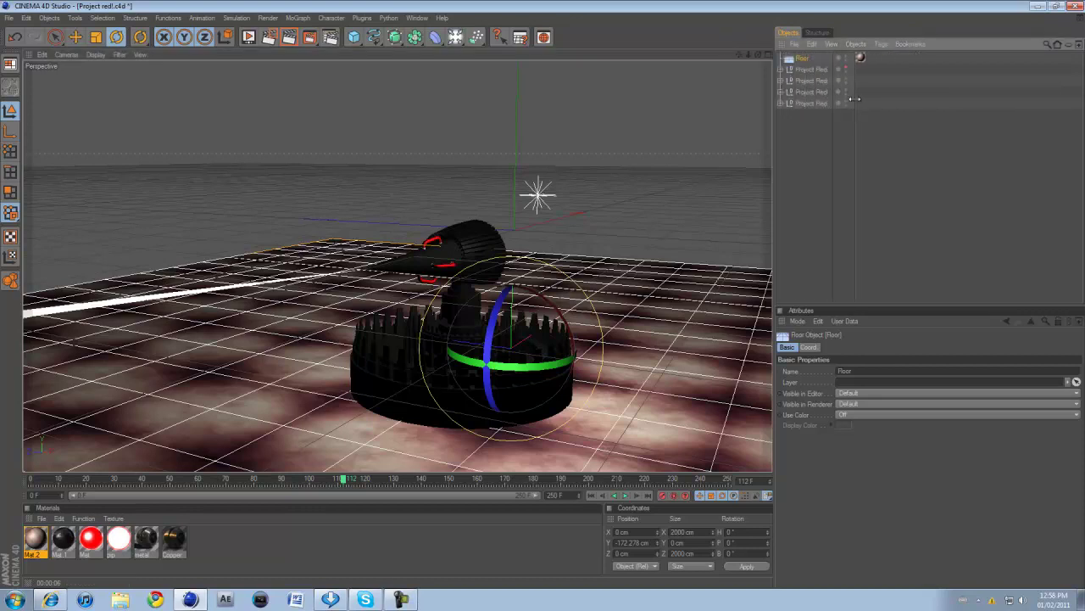
pyautogui.moveTo(877, 149); pyautogui.dragTo(702, 19)
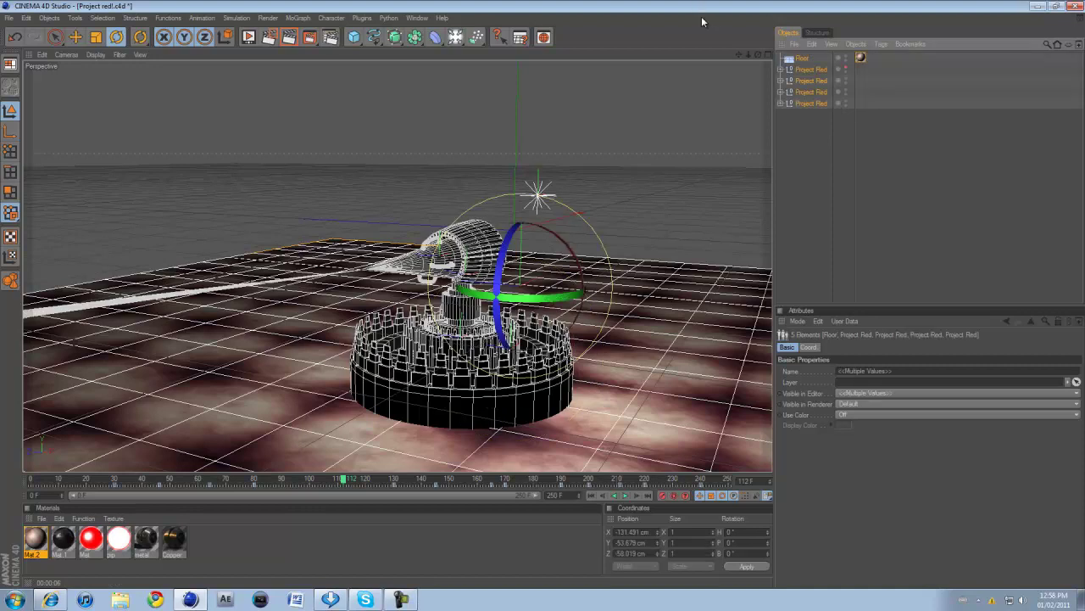
pyautogui.press('Delete')
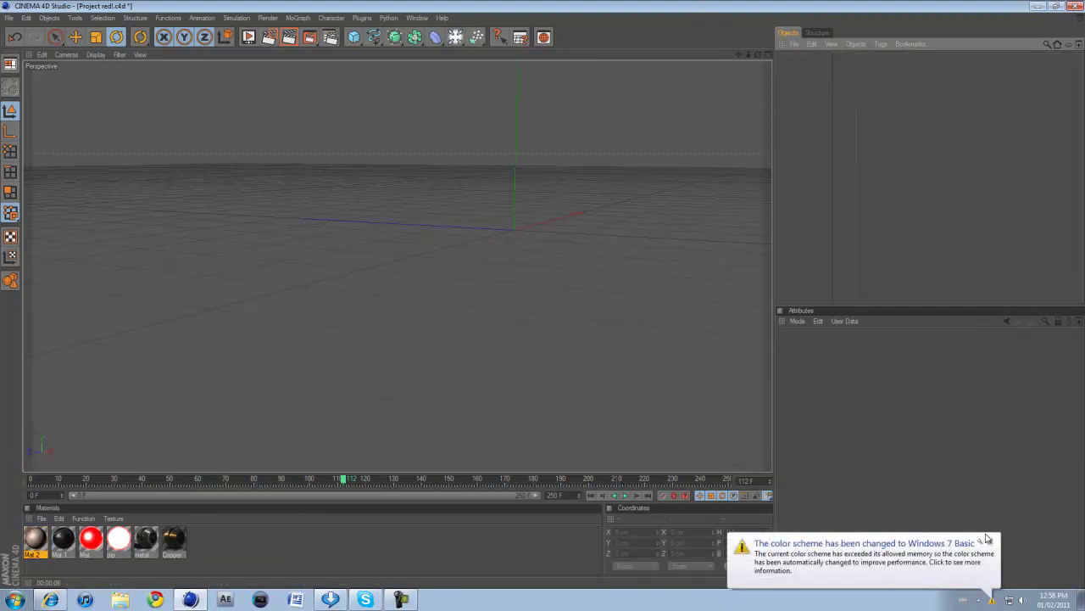
pyautogui.click(989, 536)
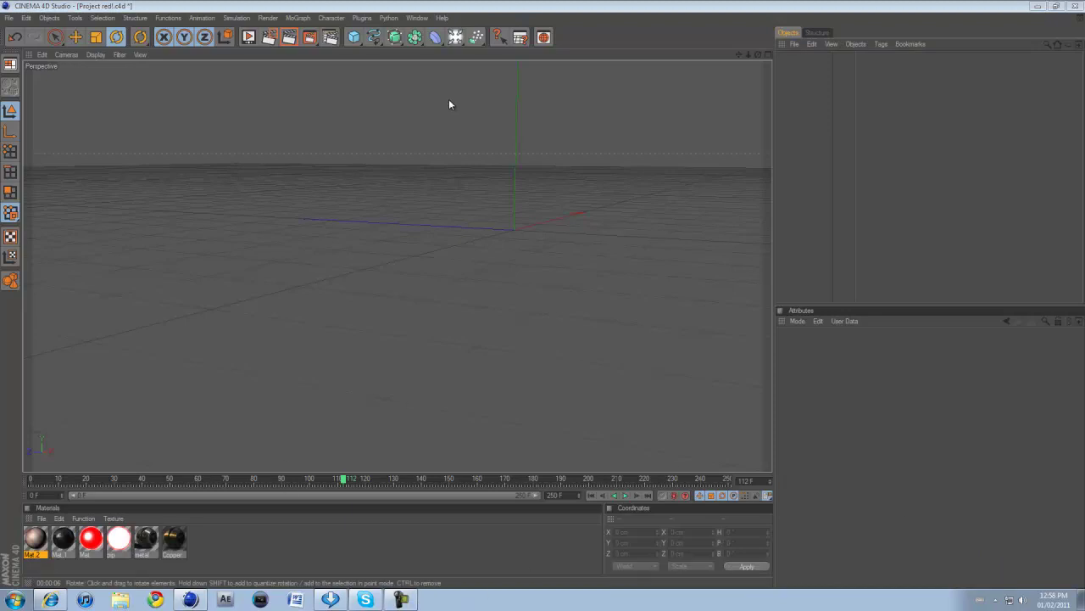
# Add a cone primitive and set its orientation to -X so it lies on its side
pyautogui.click(353, 37)
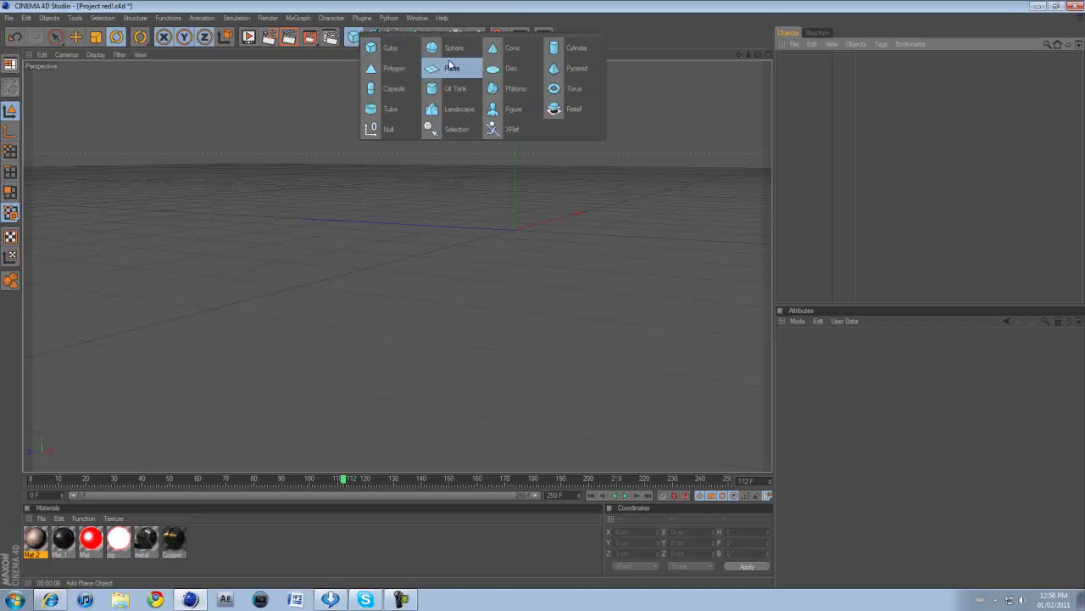
pyautogui.click(499, 48)
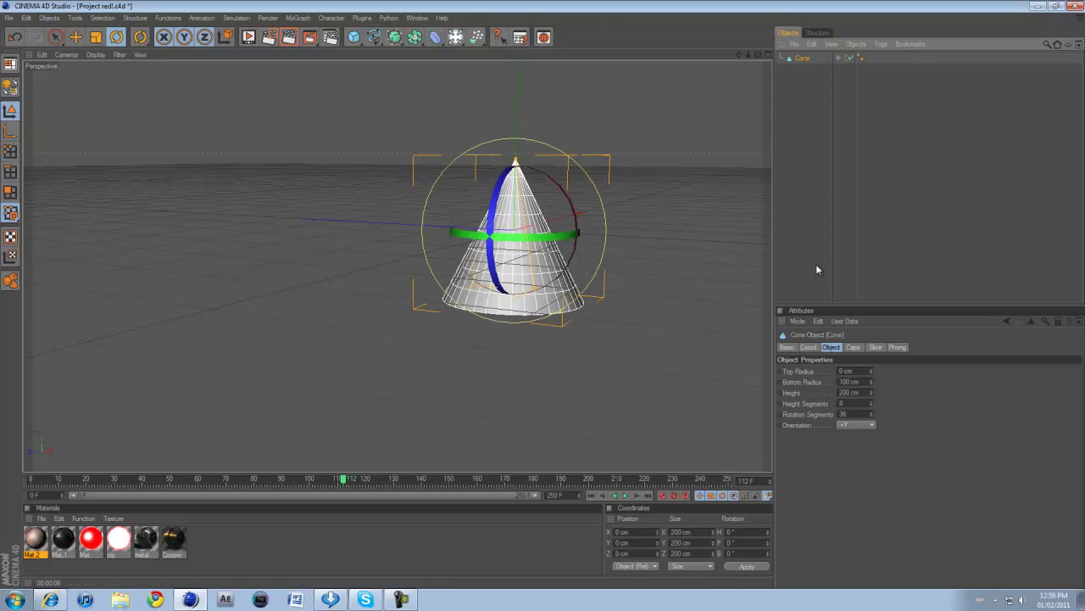
pyautogui.click(857, 424)
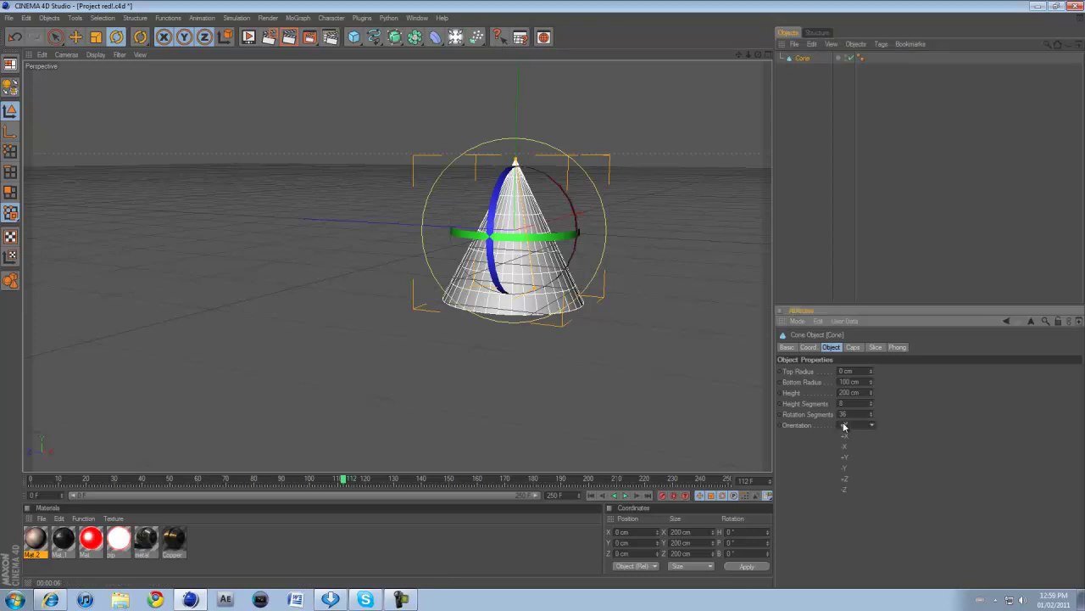
pyautogui.click(856, 447)
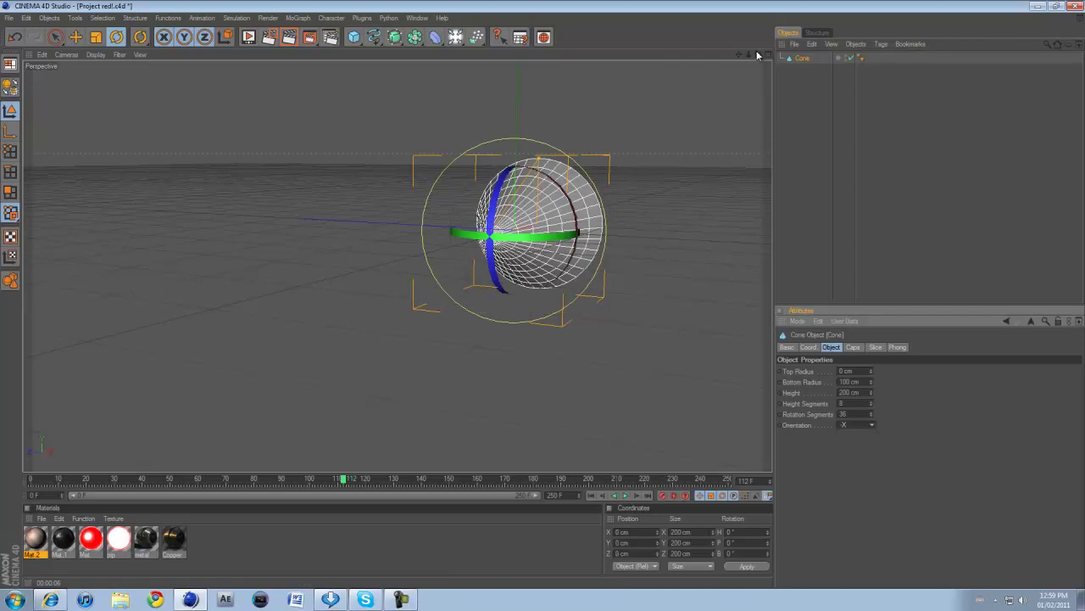
pyautogui.moveTo(758, 55); pyautogui.dragTo(566, 294)
pyautogui.scroll(3, 627, 149)
pyautogui.moveTo(759, 55); pyautogui.dragTo(536, 218)
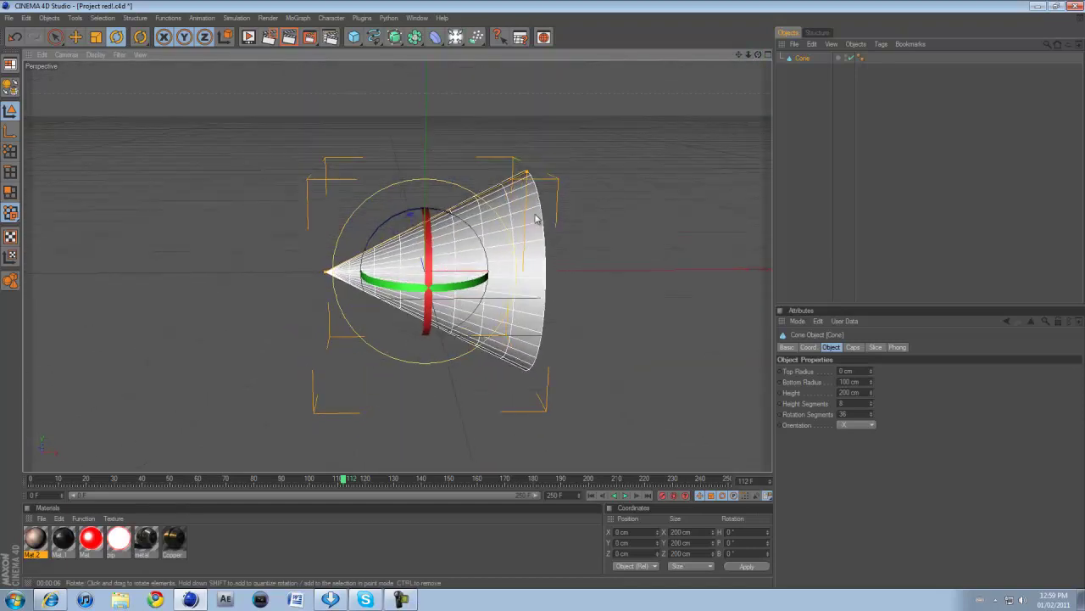
# Set the cone's bottom radius to 55 cm and its height segments to 11
pyautogui.click(852, 382)
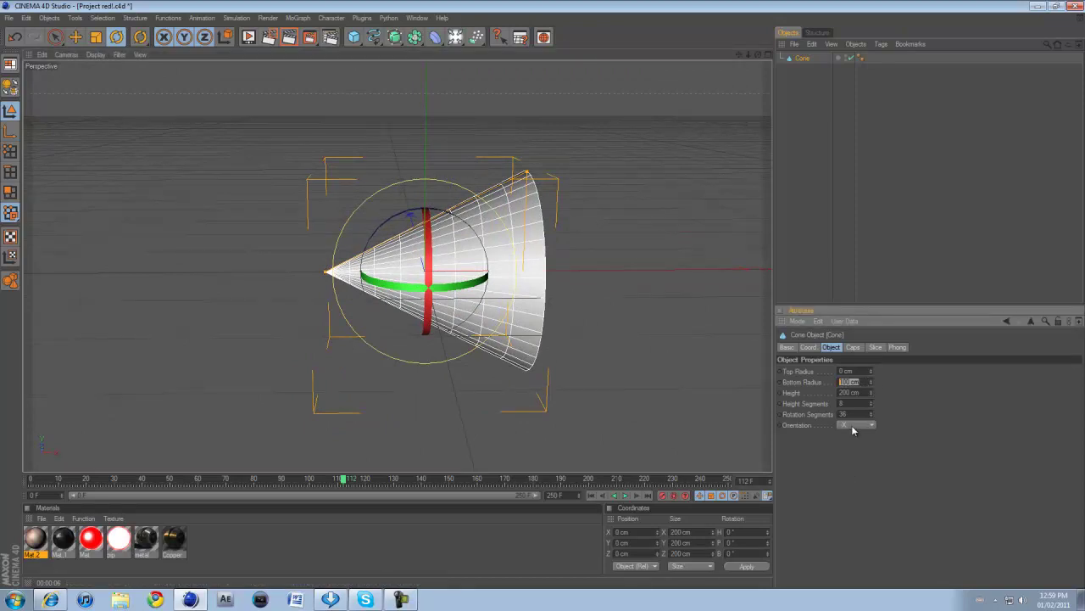
pyautogui.write('55')
pyautogui.press('Return')
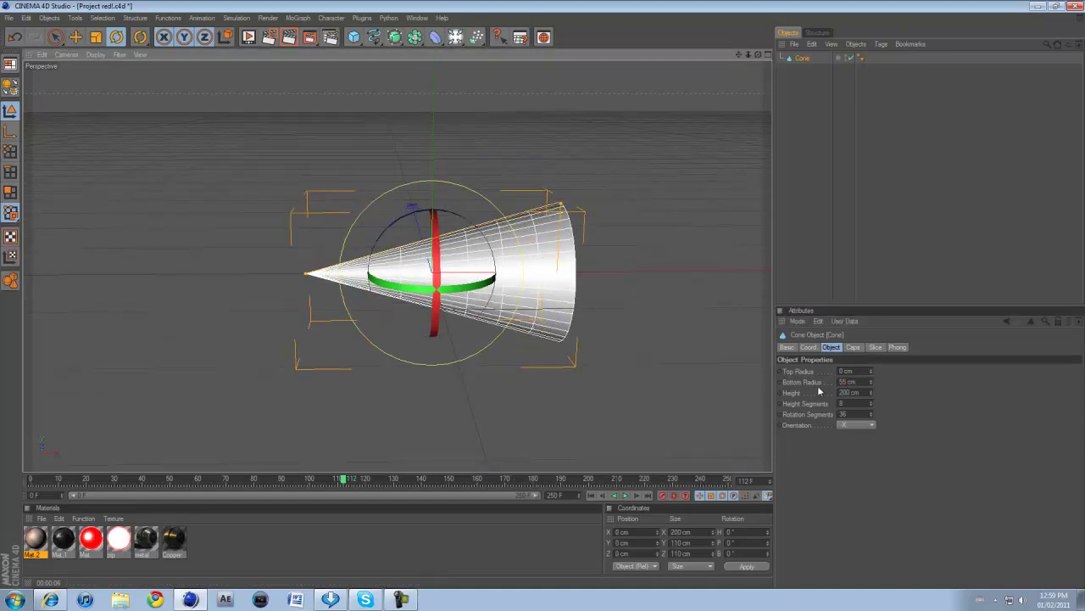
pyautogui.click(872, 402)
pyautogui.click(871, 402)
pyautogui.click(871, 402)
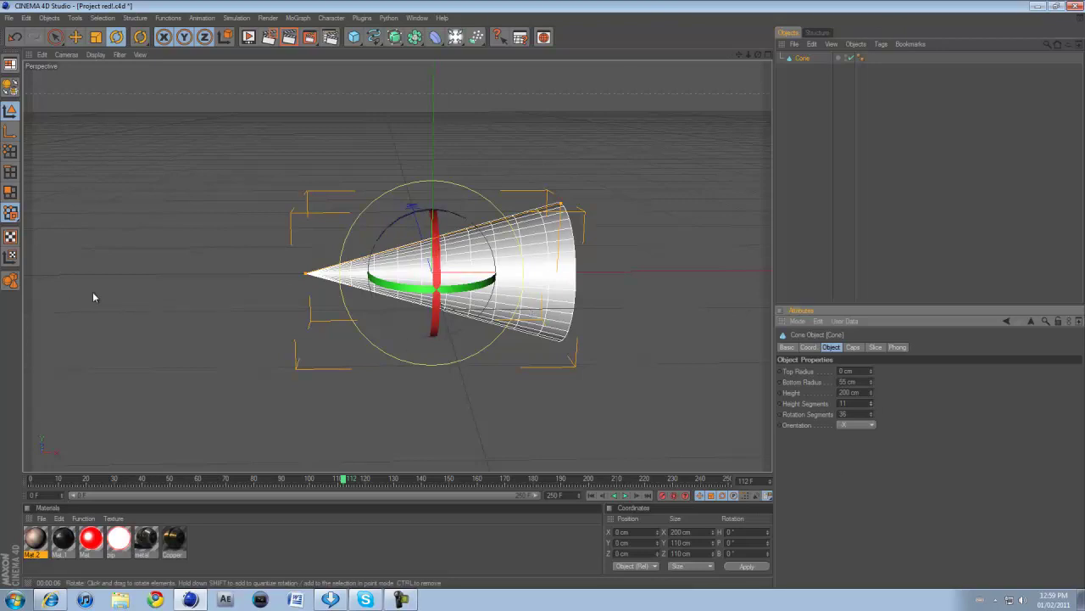
# Convert the cone to an editable polygon object and switch to polygon editing with the timeline at frame 0
pyautogui.click(10, 88)
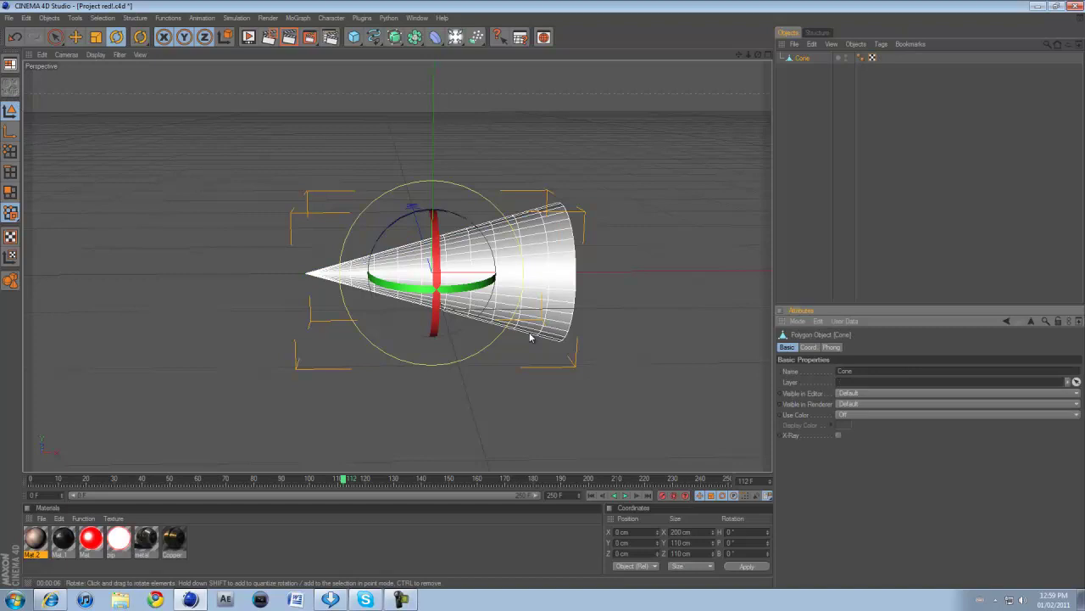
pyautogui.click(591, 496)
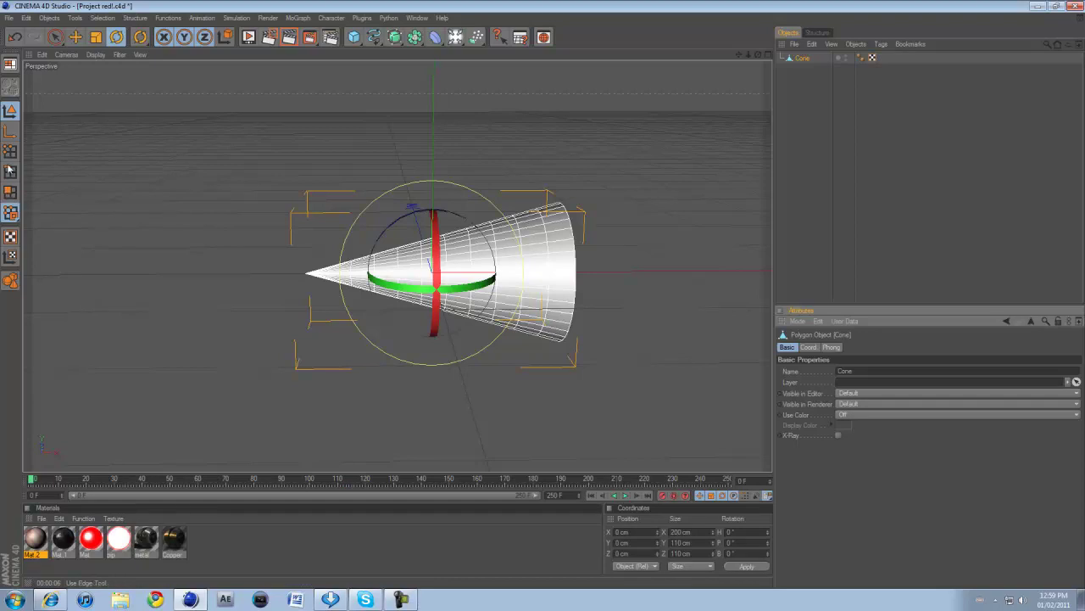
pyautogui.click(10, 195)
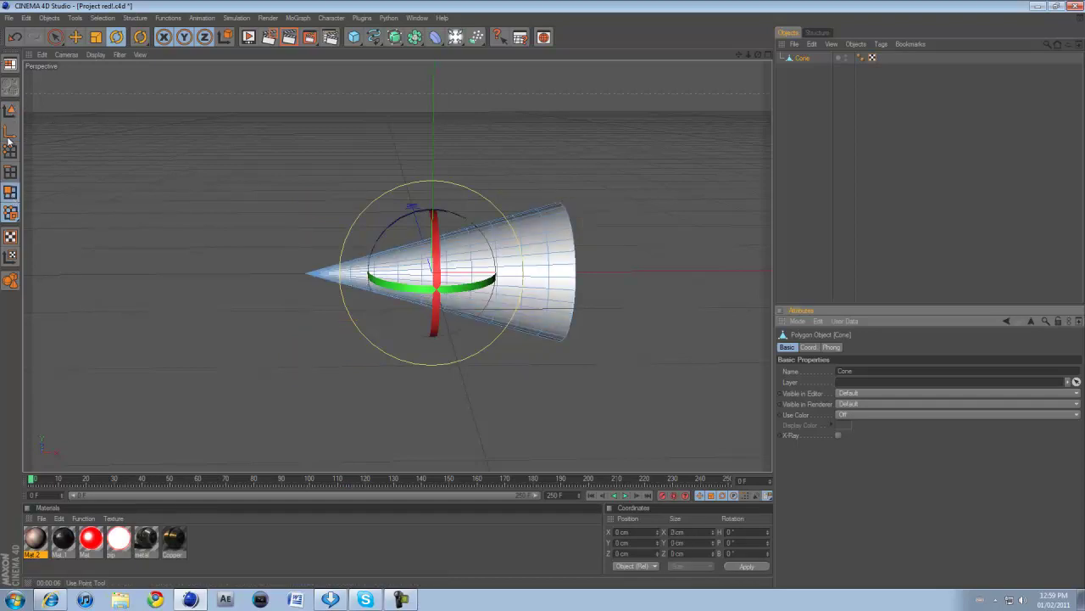
pyautogui.click(11, 195)
# Loop-select the ring of polygons around the cone that is third from its wide base
pyautogui.click(103, 18)
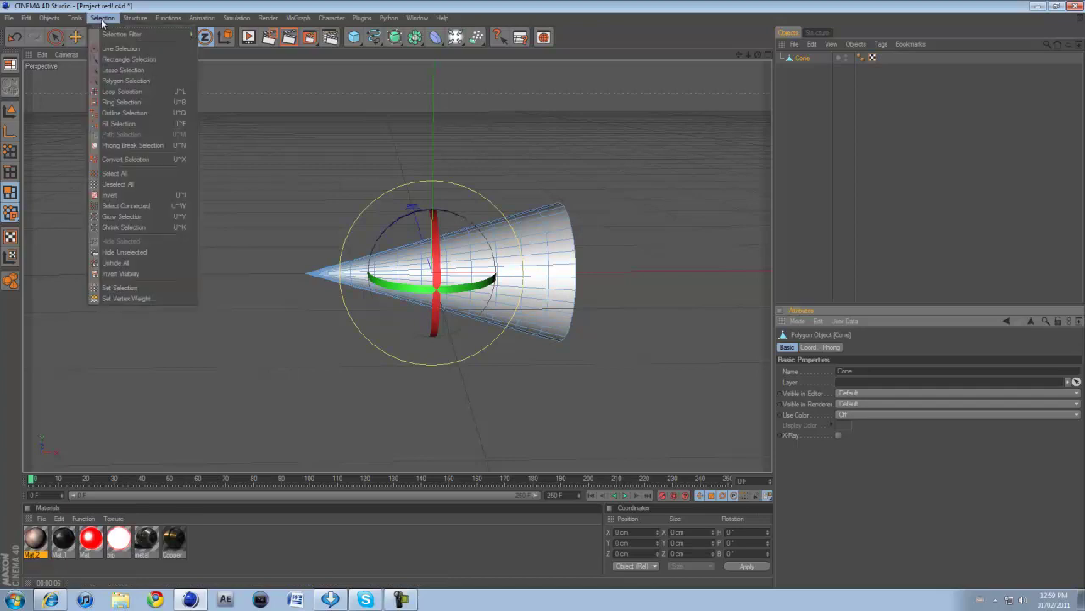
pyautogui.click(121, 92)
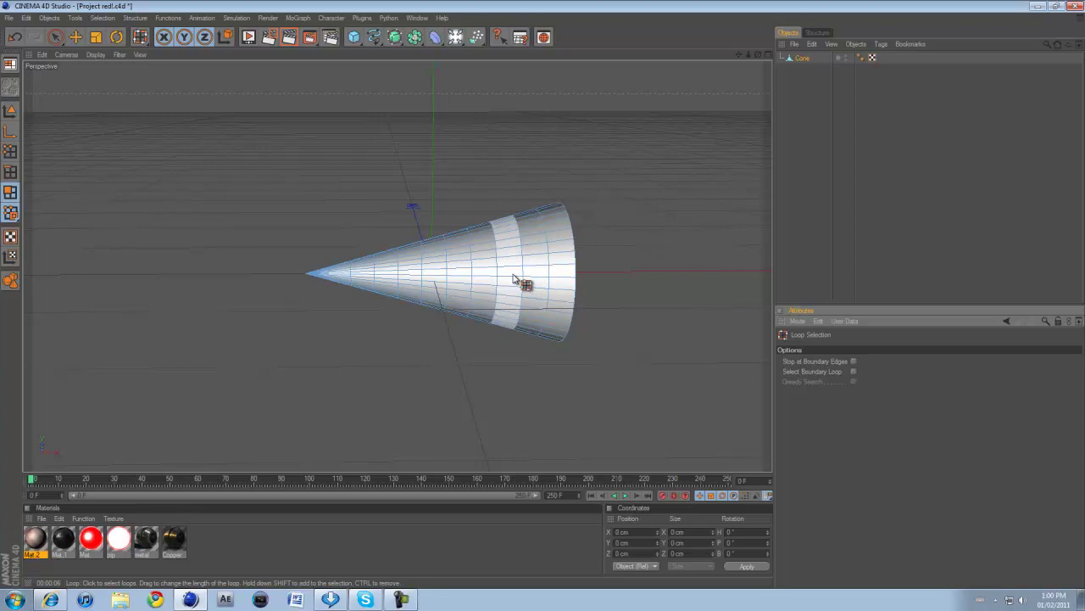
pyautogui.click(513, 278)
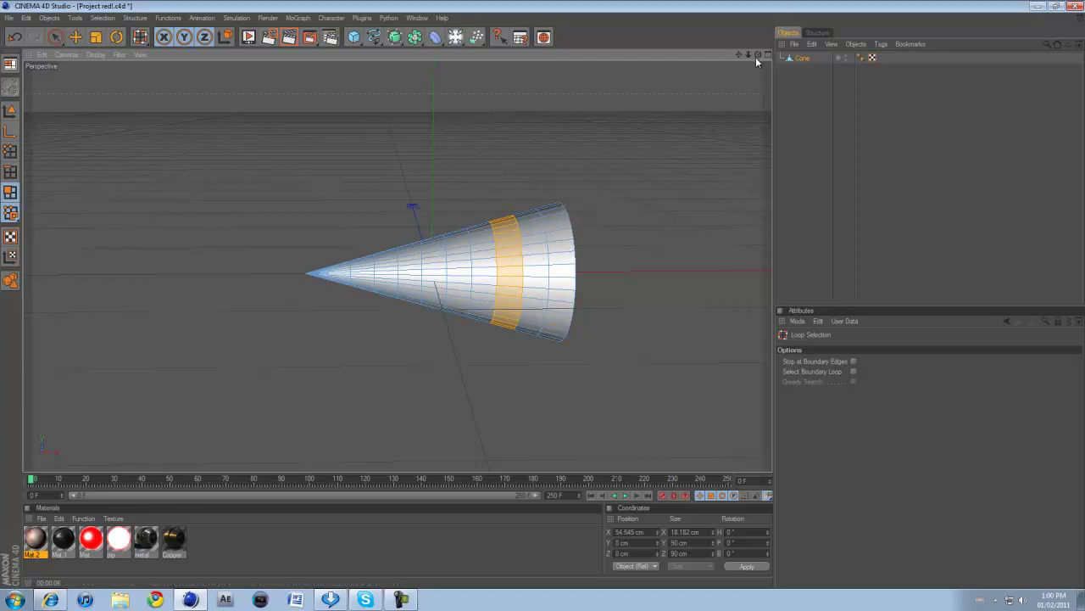
pyautogui.moveTo(758, 57); pyautogui.dragTo(596, 195)
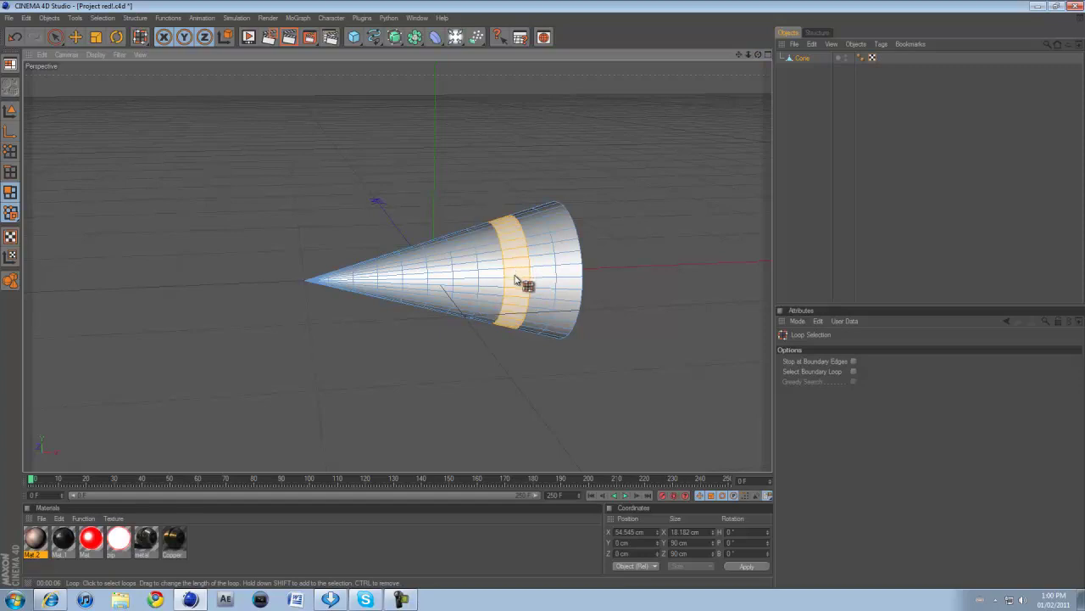
pyautogui.click(557, 248)
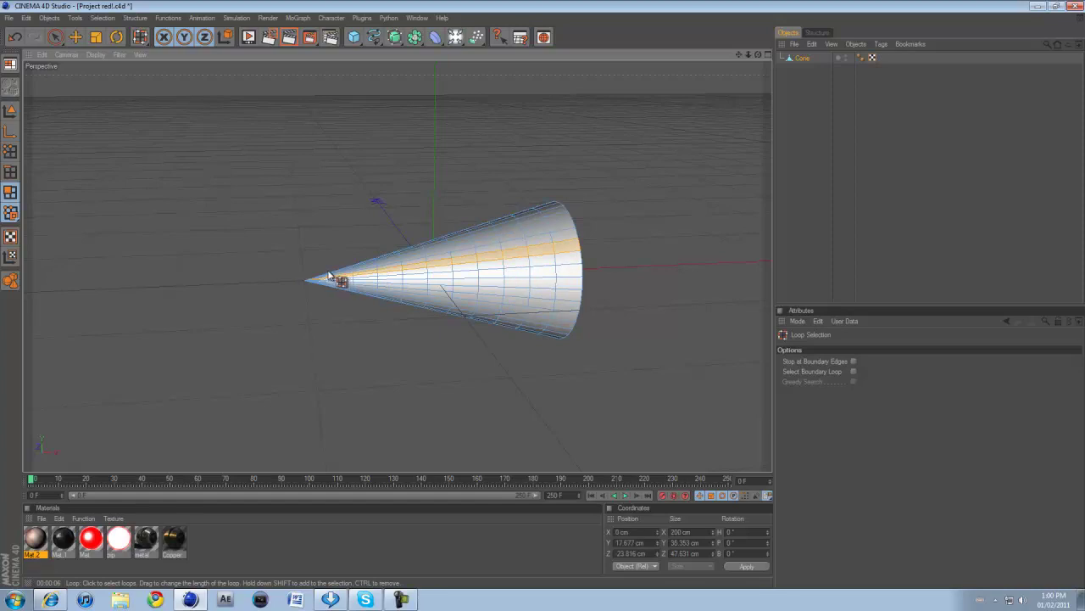
pyautogui.click(519, 335)
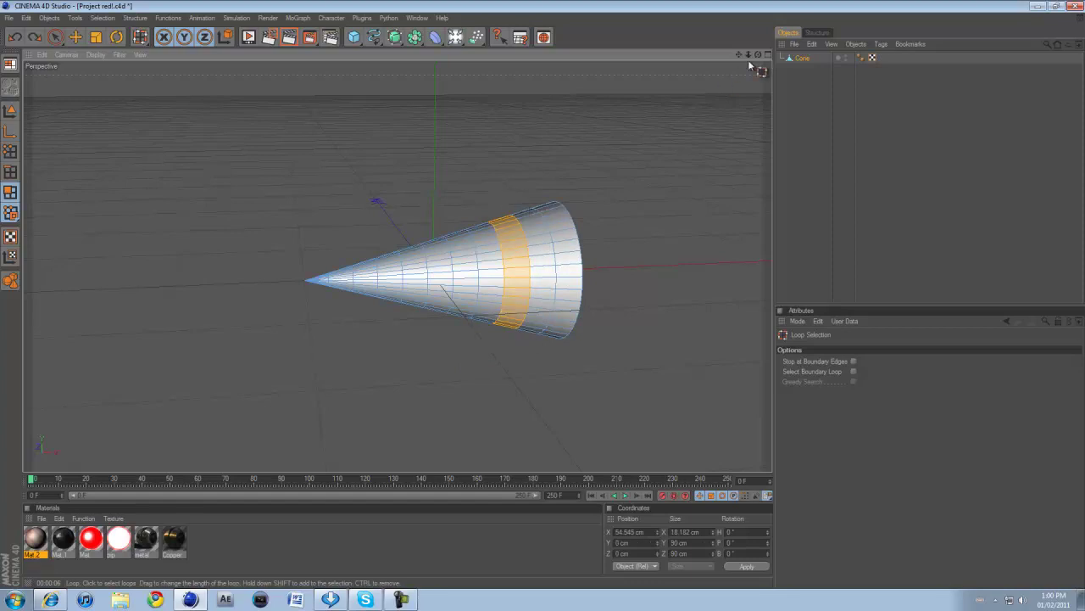
# Try extruding the selected polygon ring outward by about 6.7 cm, and undo the extrusion
pyautogui.keyDown('alt'); pyautogui.moveTo(520, 303); pyautogui.dragTo(543, 298); pyautogui.keyUp('alt')
pyautogui.rightClick(536, 297)
pyautogui.click(566, 362)
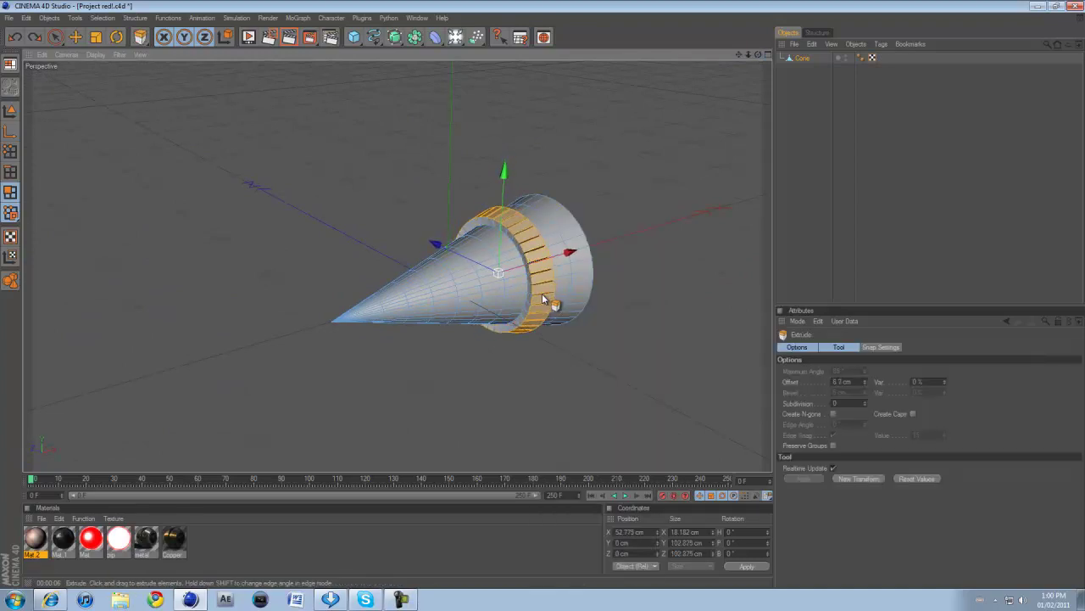
pyautogui.hotkey('ctrl', 'z')
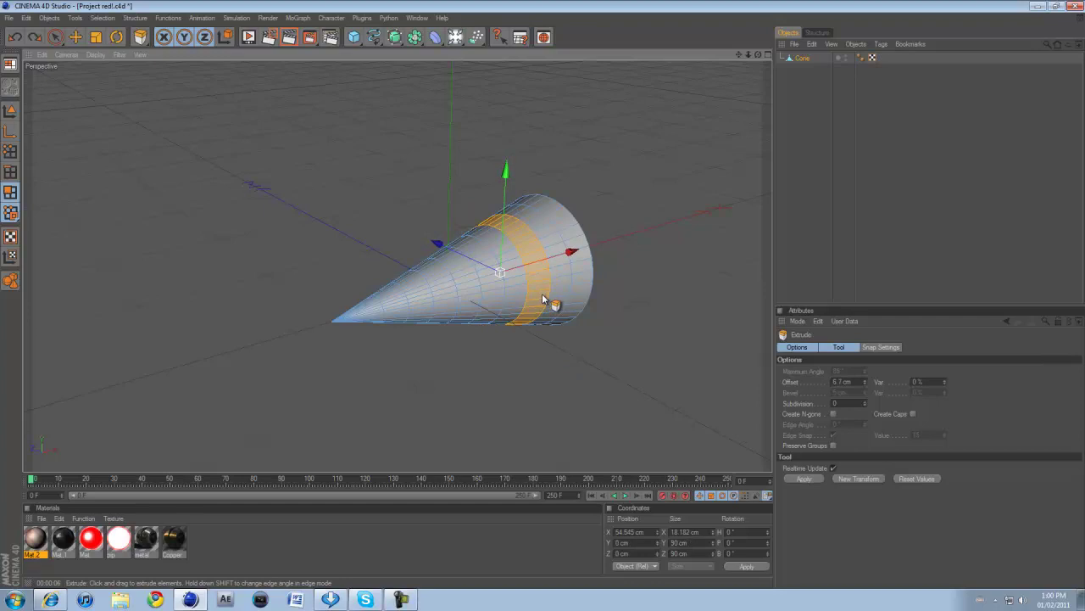
# Try extruding the ring outward by about 17.8 cm as separate teeth with Preserve Groups off, and undo it
pyautogui.rightClick(543, 296)
pyautogui.click(550, 353)
pyautogui.click(136, 18)
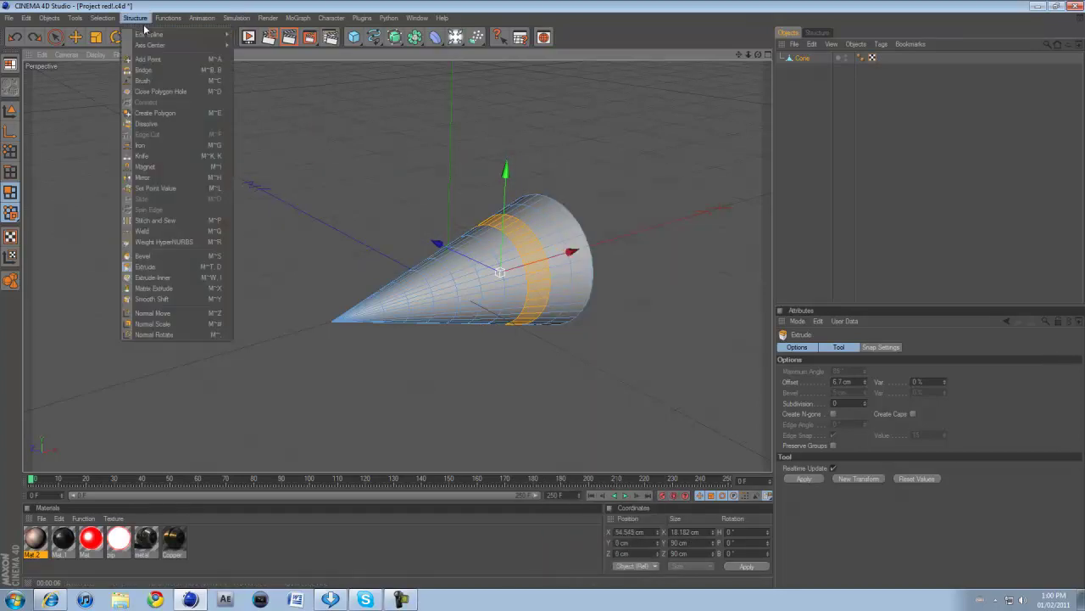
pyautogui.click(145, 266)
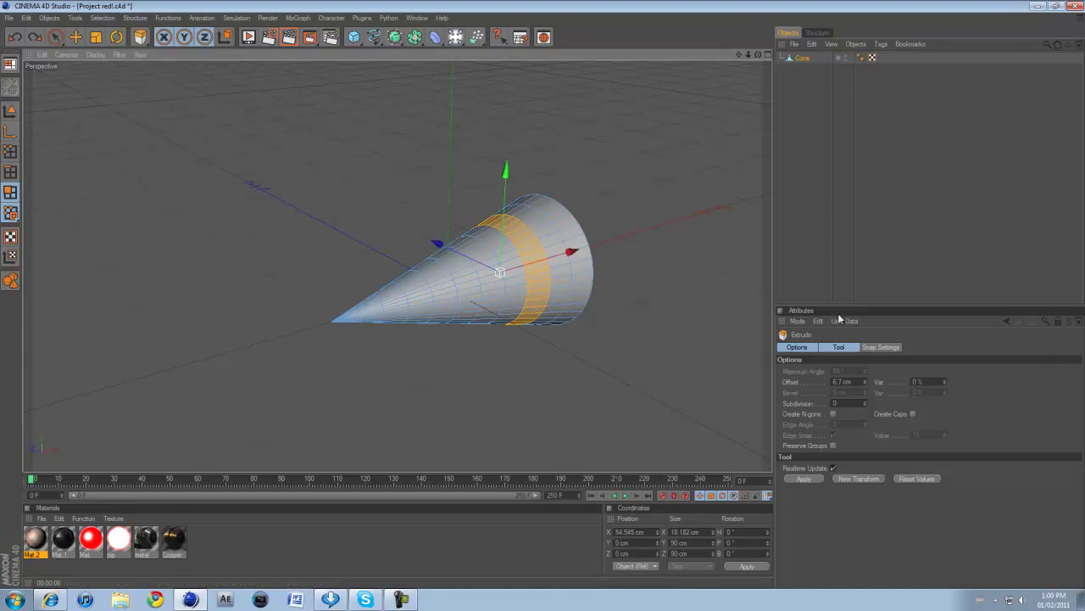
pyautogui.click(833, 445)
pyautogui.click(833, 445)
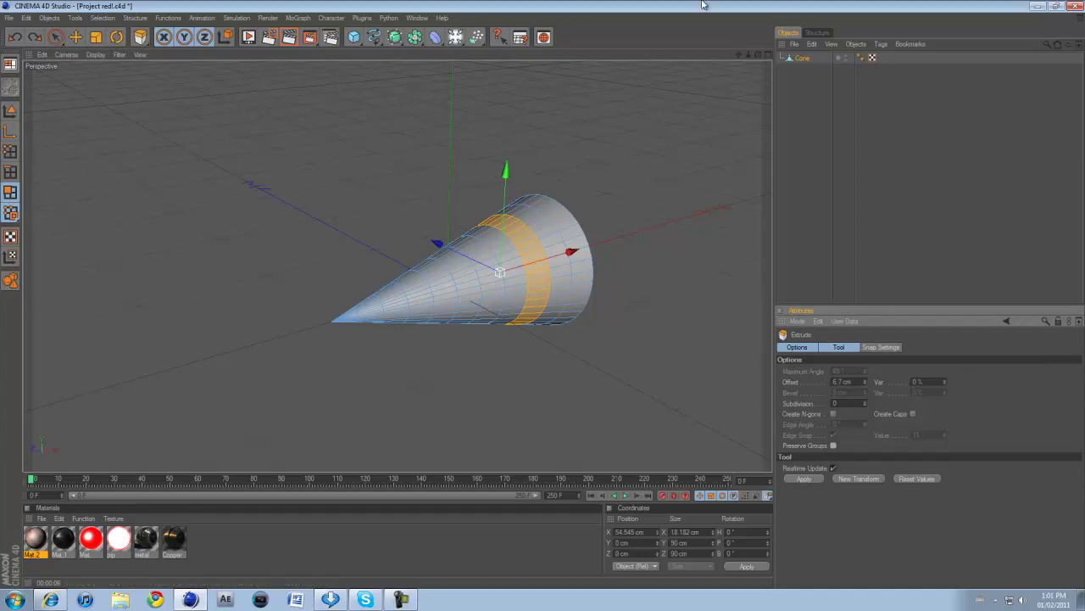
pyautogui.moveTo(759, 54); pyautogui.dragTo(543, 294)
pyautogui.scroll(5, 601, 179)
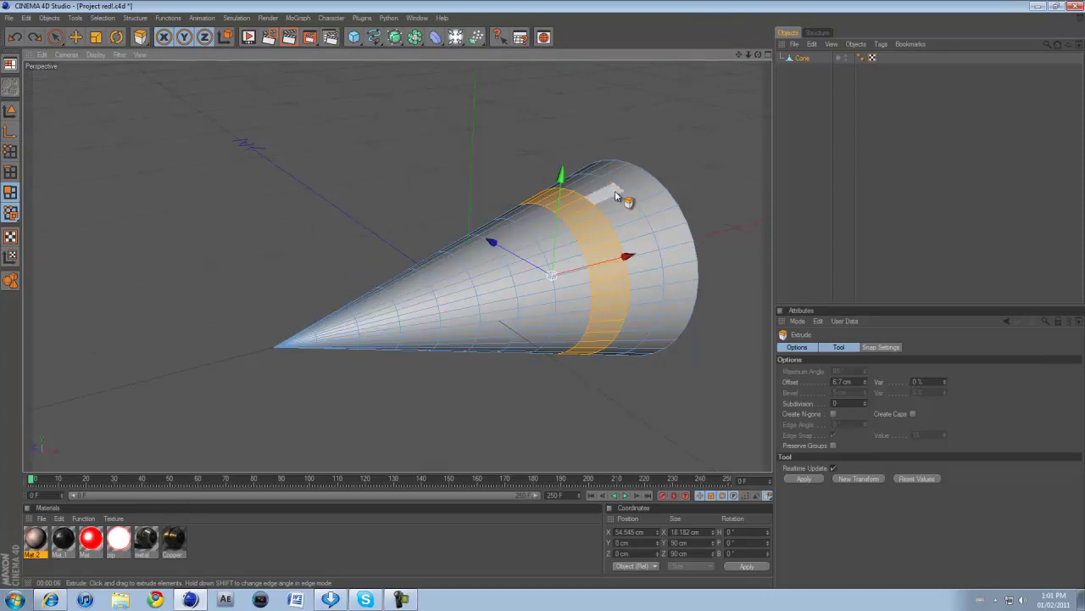
pyautogui.moveTo(739, 55); pyautogui.dragTo(677, 76)
pyautogui.moveTo(621, 264); pyautogui.dragTo(546, 300)
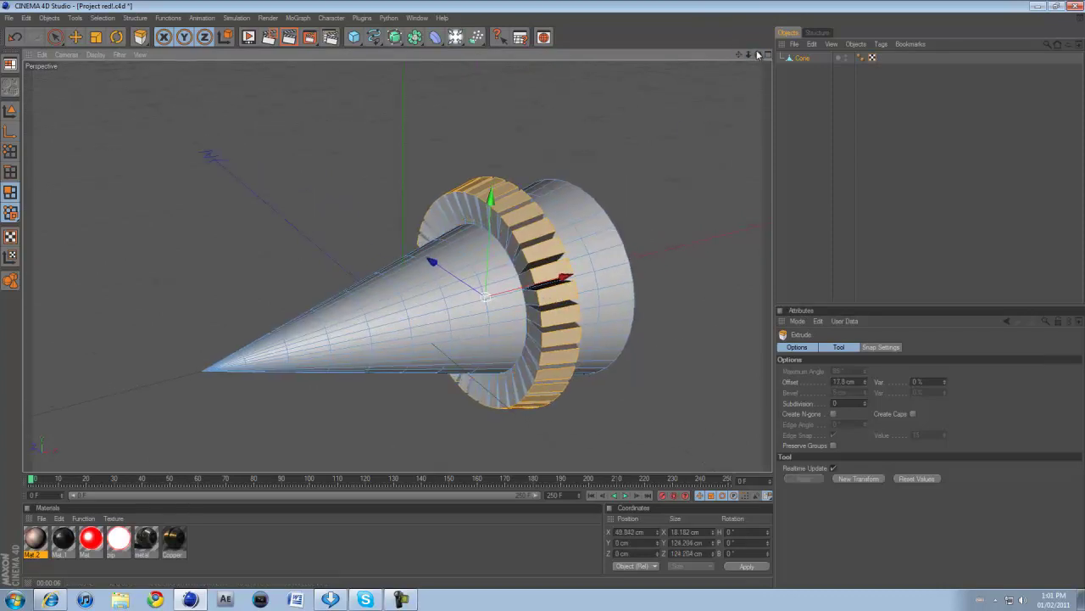
pyautogui.moveTo(758, 55); pyautogui.dragTo(544, 297)
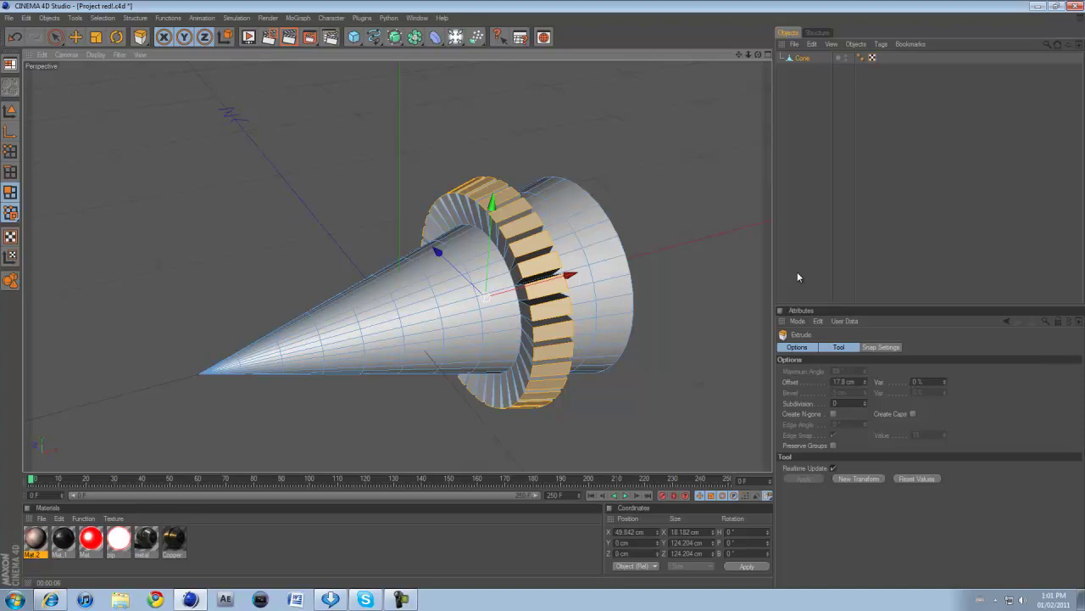
pyautogui.hotkey('ctrl', 'z')
# Try extruding the ring by about 29.1 cm as one solid flange with Preserve Groups on, and undo it
pyautogui.click(833, 445)
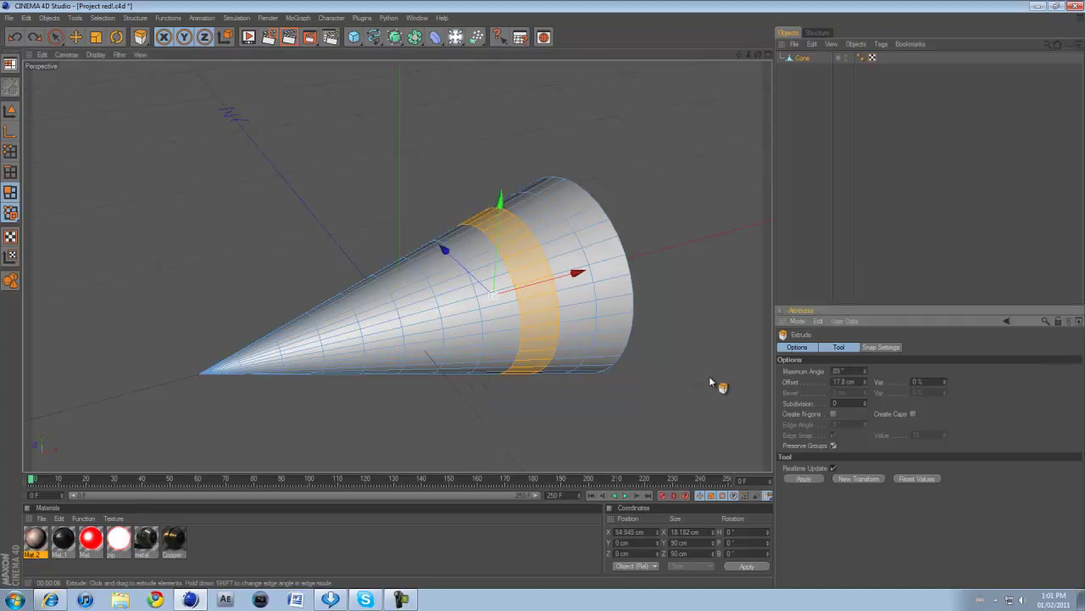
pyautogui.moveTo(543, 297)
pyautogui.mouseDown()
pyautogui.moveTo(559, 307)
pyautogui.moveTo(544, 298)
pyautogui.mouseUp()
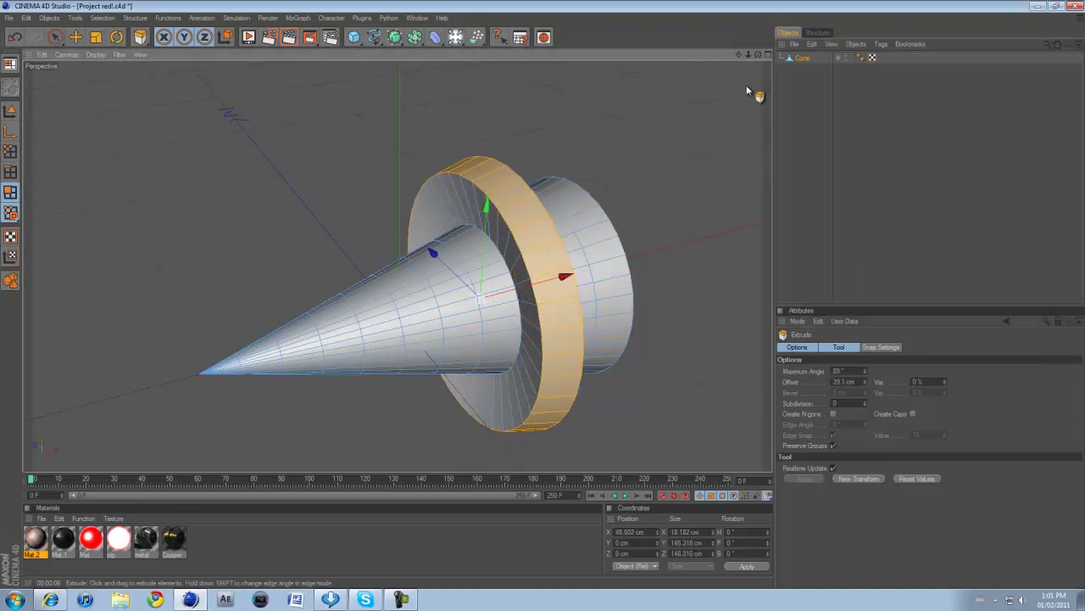
pyautogui.moveTo(758, 55); pyautogui.dragTo(545, 299)
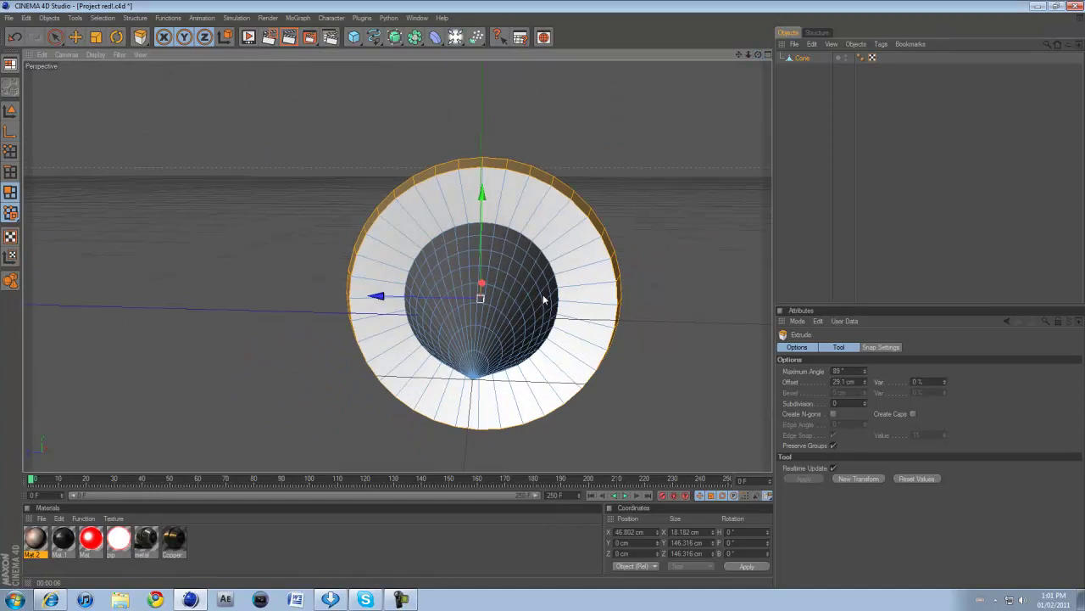
pyautogui.hotkey('ctrl', 'z')
# Extrude the selected ring outward by about 16.1 cm as separate teeth with Preserve Groups off
pyautogui.moveTo(758, 53); pyautogui.dragTo(550, 301)
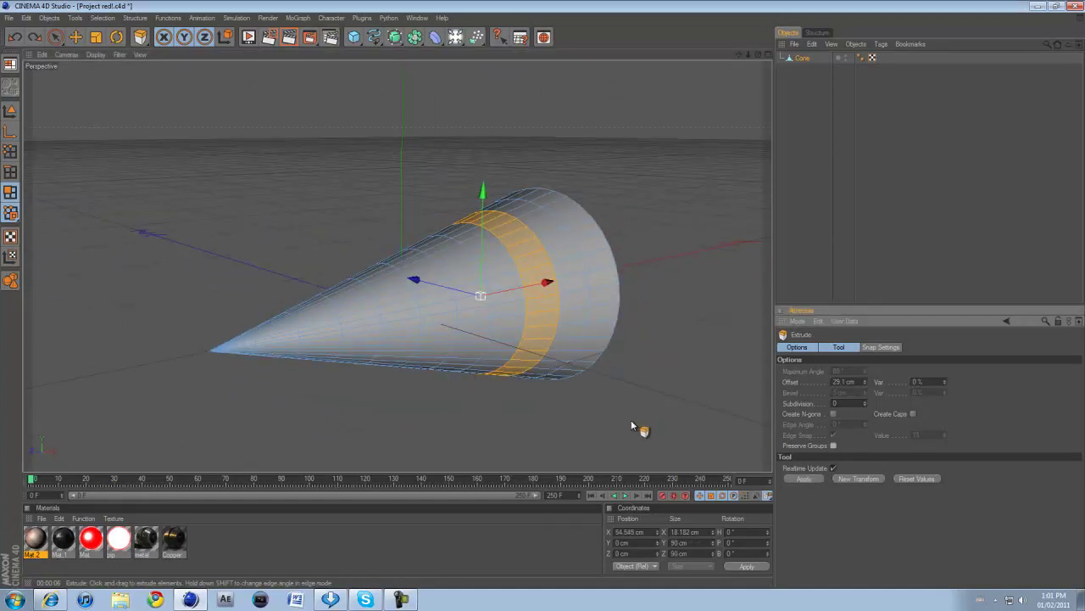
pyautogui.moveTo(633, 421); pyautogui.dragTo(545, 299)
pyautogui.keyDown('alt'); pyautogui.moveTo(646, 284); pyautogui.dragTo(547, 297); pyautogui.keyUp('alt')
pyautogui.hotkey('ctrl', 'z')
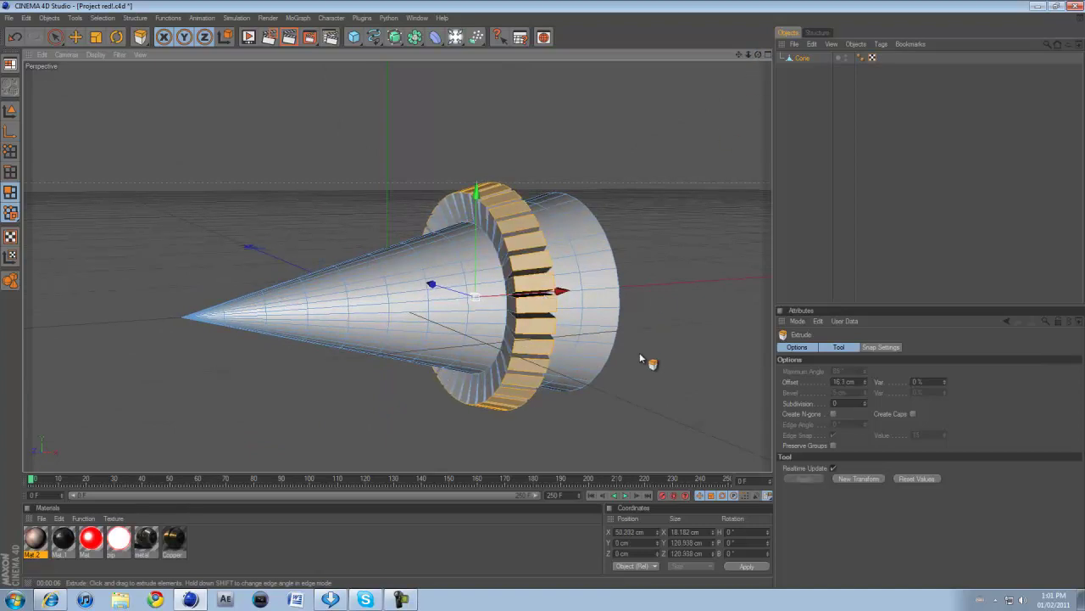
# Try extruding the selected tooth tips outward by about a further 5.6 cm, and undo the extrusion
pyautogui.moveTo(614, 409); pyautogui.dragTo(545, 297)
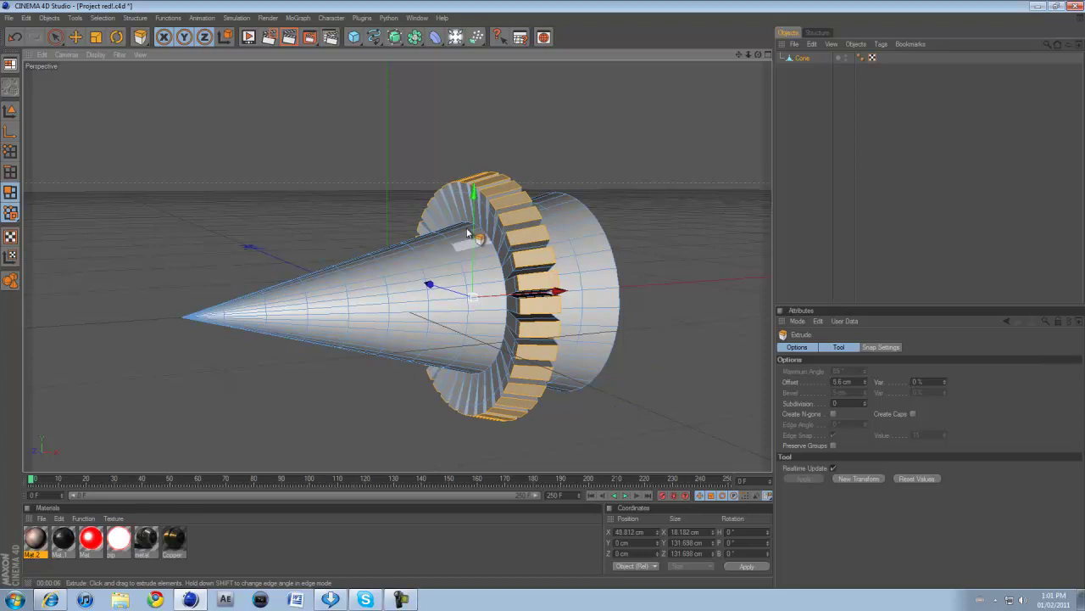
pyautogui.moveTo(758, 56); pyautogui.dragTo(540, 304)
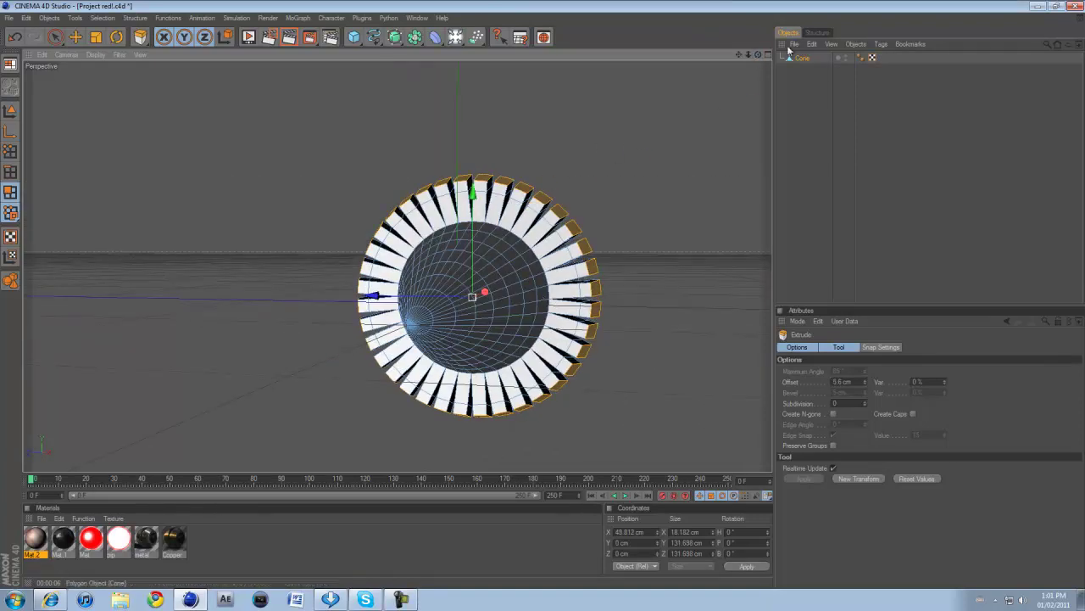
pyautogui.moveTo(758, 56); pyautogui.dragTo(547, 301)
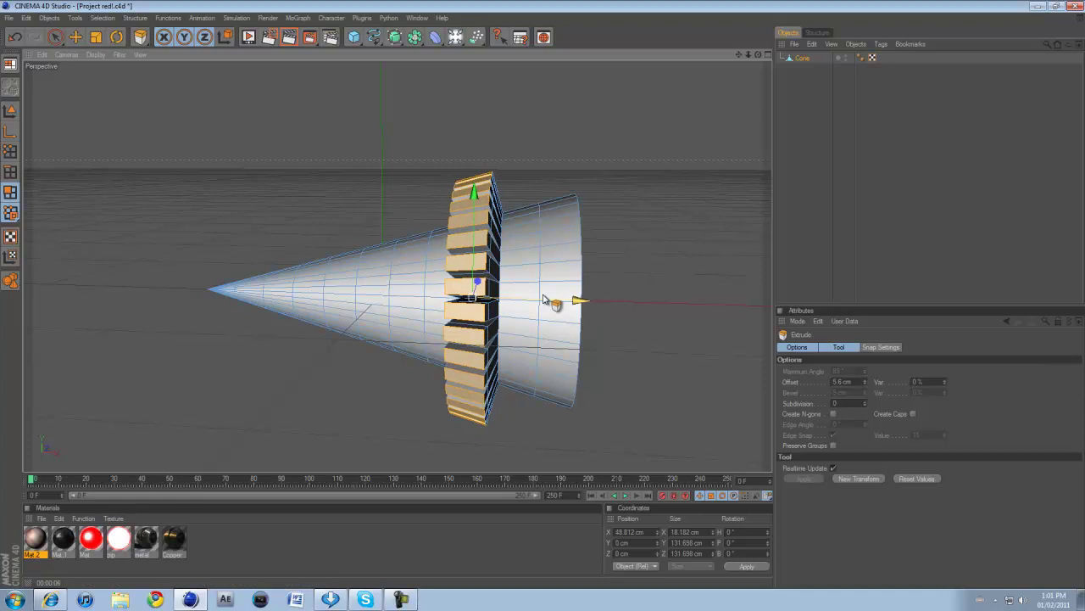
pyautogui.hotkey('ctrl', 'z')
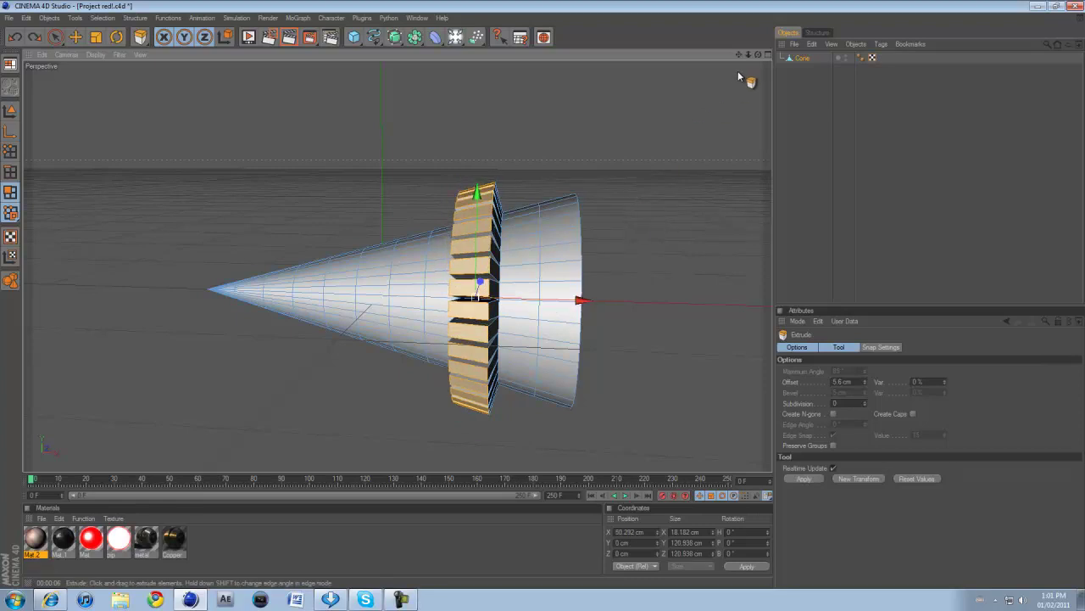
# Try extruding the tooth tips outward by about 4.4 cm, and undo the extrusion
pyautogui.moveTo(584, 302); pyautogui.dragTo(544, 299)
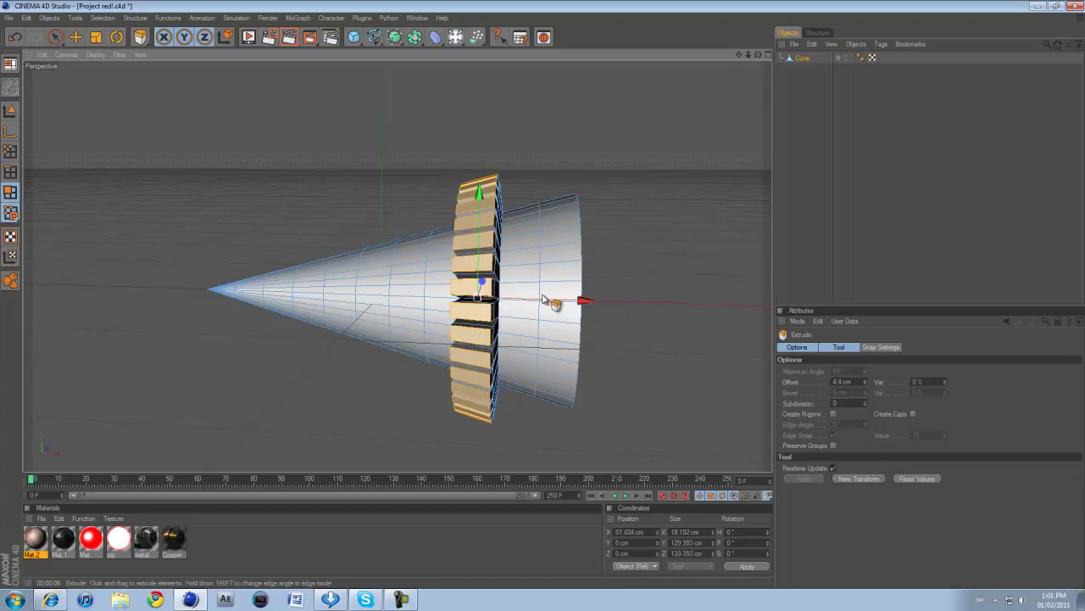
pyautogui.moveTo(759, 54); pyautogui.dragTo(761, 149)
pyautogui.hotkey('ctrl', 'z')
# Extrude the selected tooth tips outward by about 6.3 cm as separate teeth with Preserve Groups off
pyautogui.moveTo(732, 210); pyautogui.dragTo(543, 297)
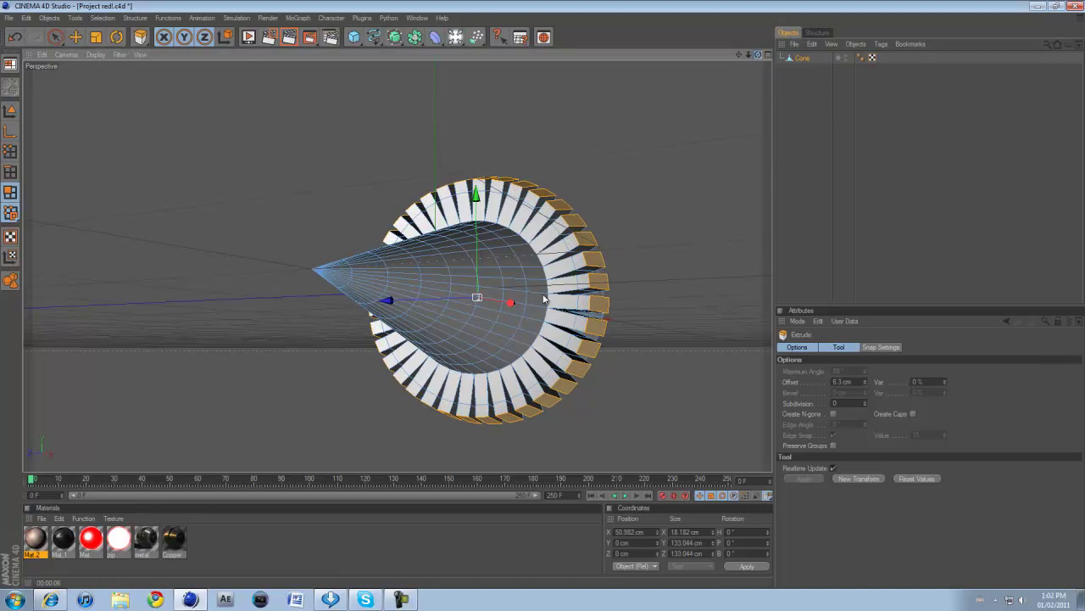
pyautogui.moveTo(759, 54); pyautogui.dragTo(546, 299)
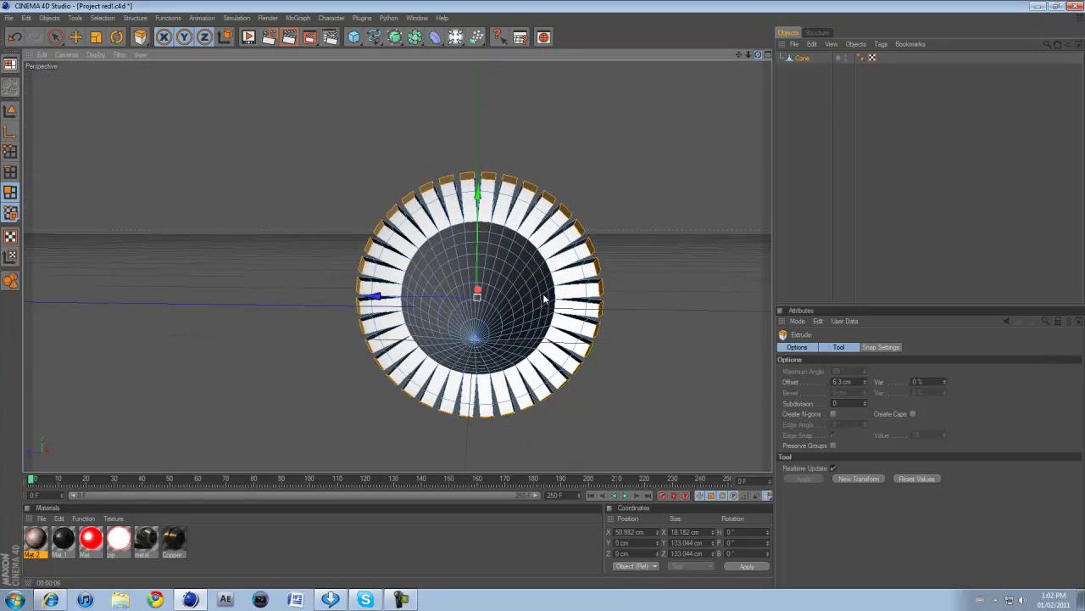
# Switch to Live Selection and clear the polygon selection on the tooth tips
pyautogui.click(57, 36)
pyautogui.click(70, 48)
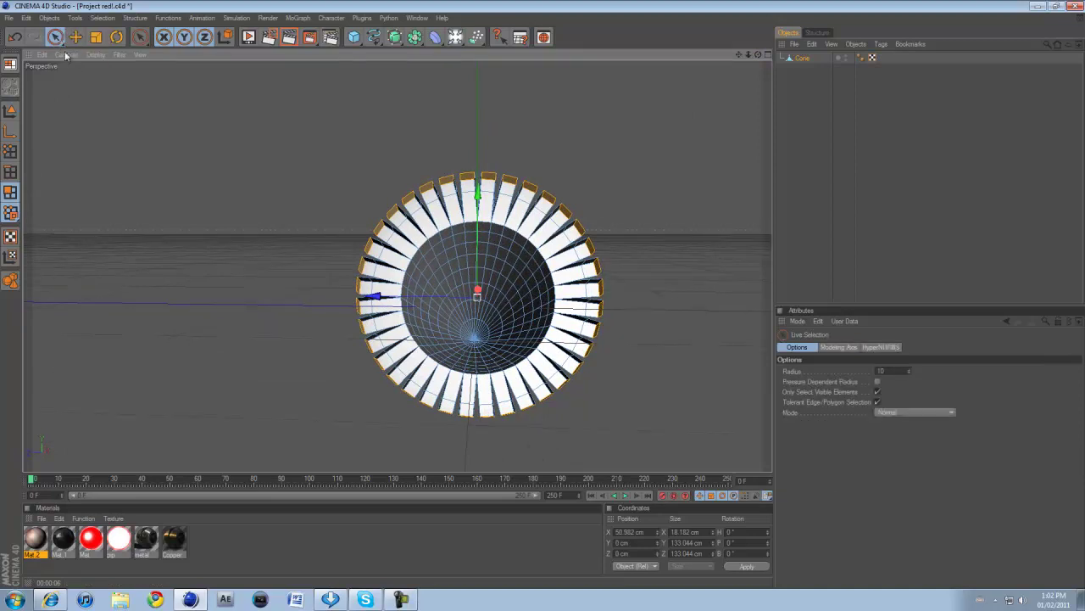
pyautogui.scroll(3, 480, 164)
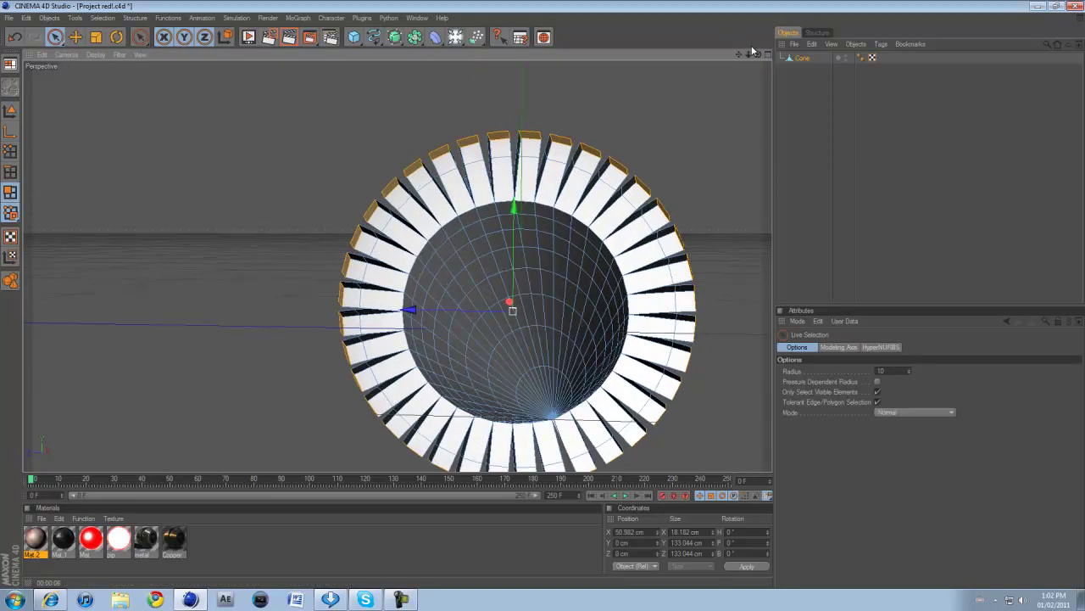
pyautogui.moveTo(740, 55); pyautogui.dragTo(698, 101)
pyautogui.scroll(3, 537, 232)
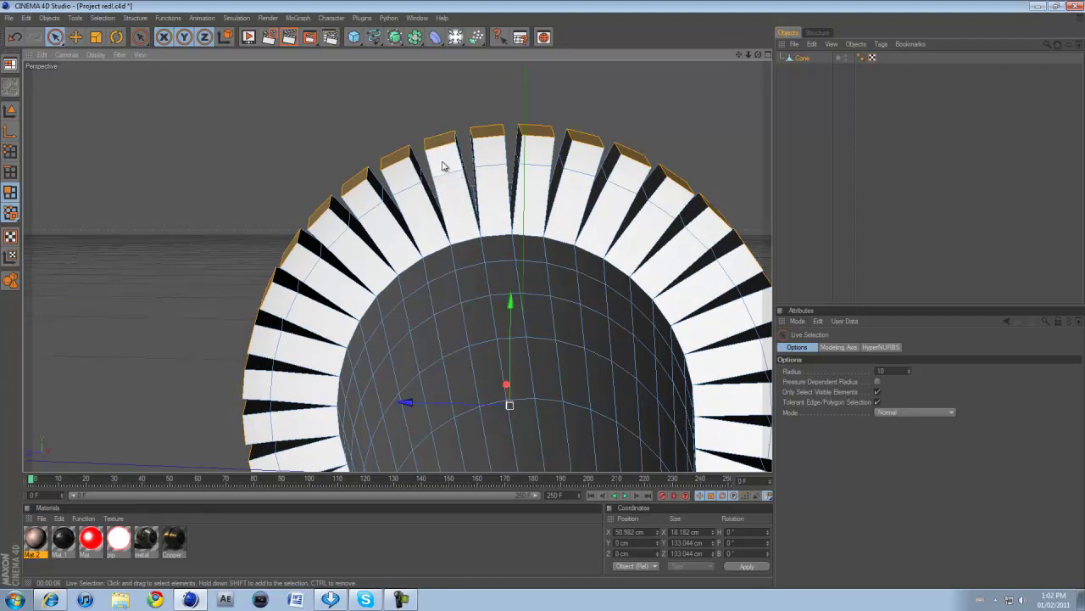
pyautogui.click(370, 103)
pyautogui.scroll(-1, 356, 271)
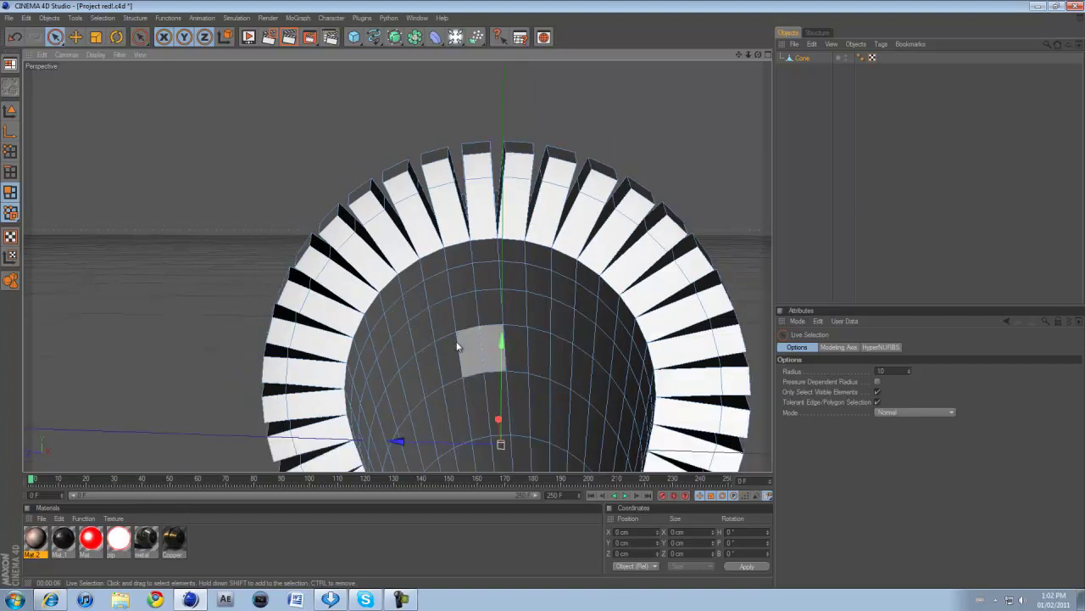
# Clear the trial selection on one tooth's front face and set the Live Selection radius to 5
pyautogui.click(477, 179)
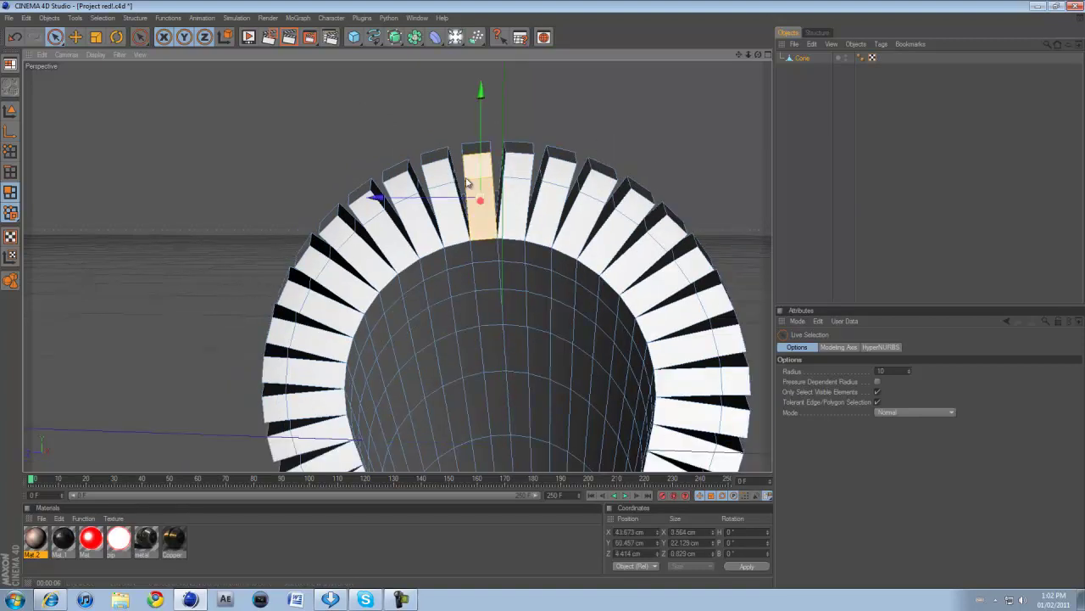
pyautogui.click(368, 136)
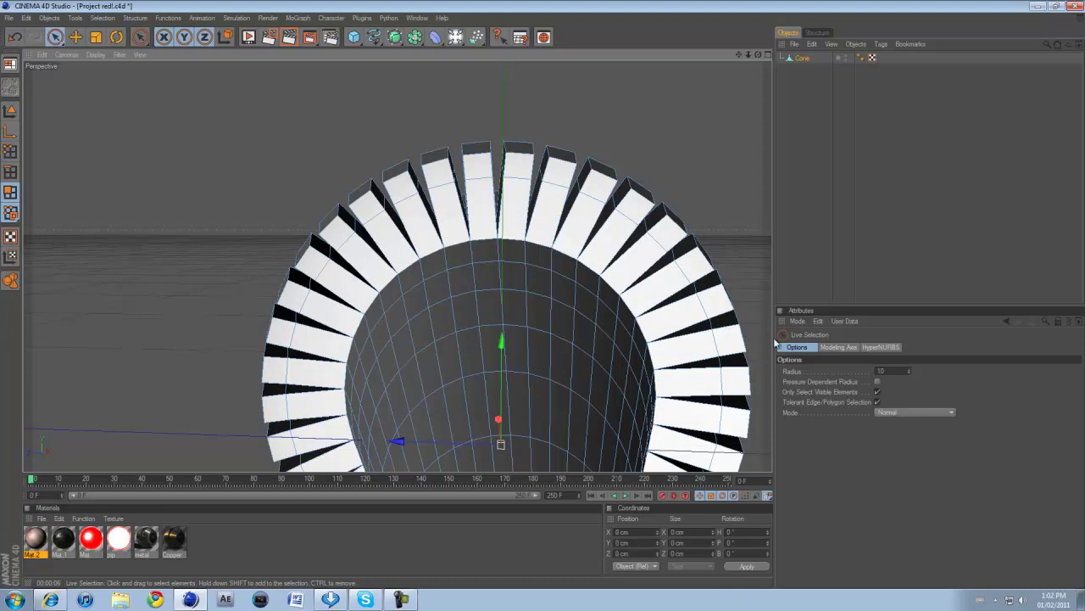
pyautogui.click(899, 370)
pyautogui.press('Return')
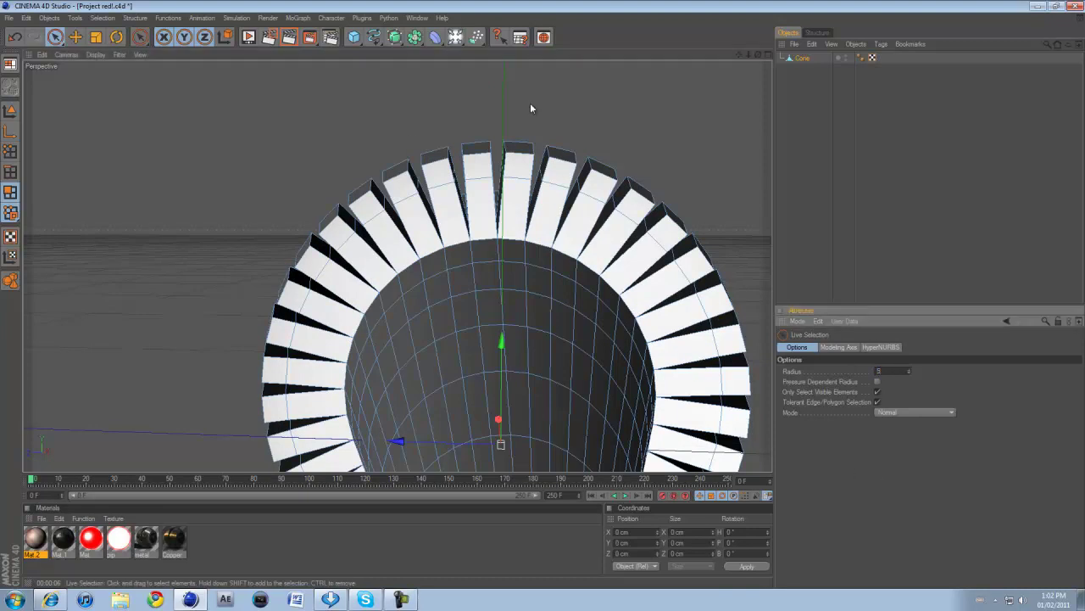
# Select the outermost front-face polygon of every tooth around the ring, leaving the inner front-face polygons unselected
pyautogui.moveTo(474, 173)
pyautogui.mouseDown()
pyautogui.moveTo(555, 174)
pyautogui.moveTo(672, 222)
pyautogui.moveTo(731, 323)
pyautogui.moveTo(723, 359)
pyautogui.moveTo(741, 431)
pyautogui.moveTo(726, 462)
pyautogui.mouseUp()
pyautogui.moveTo(288, 445)
pyautogui.mouseDown()
pyautogui.moveTo(283, 406)
pyautogui.moveTo(314, 311)
pyautogui.moveTo(291, 331)
pyautogui.moveTo(311, 288)
pyautogui.moveTo(294, 305)
pyautogui.moveTo(322, 262)
pyautogui.moveTo(366, 206)
pyautogui.moveTo(477, 175)
pyautogui.mouseUp()
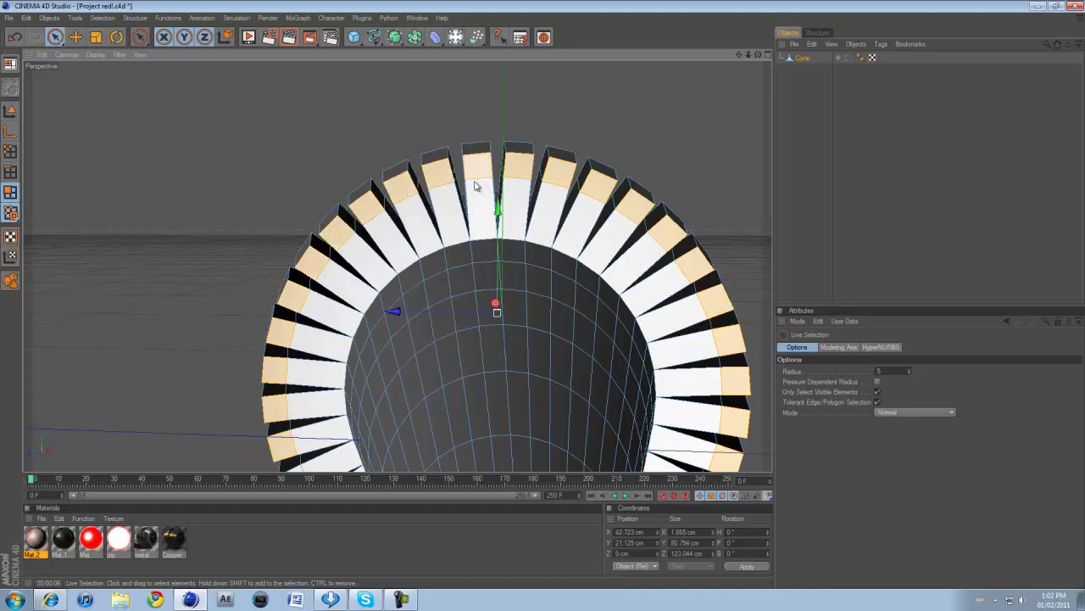
pyautogui.keyDown('alt'); pyautogui.moveTo(544, 299); pyautogui.dragTo(388, 322); pyautogui.keyUp('alt')
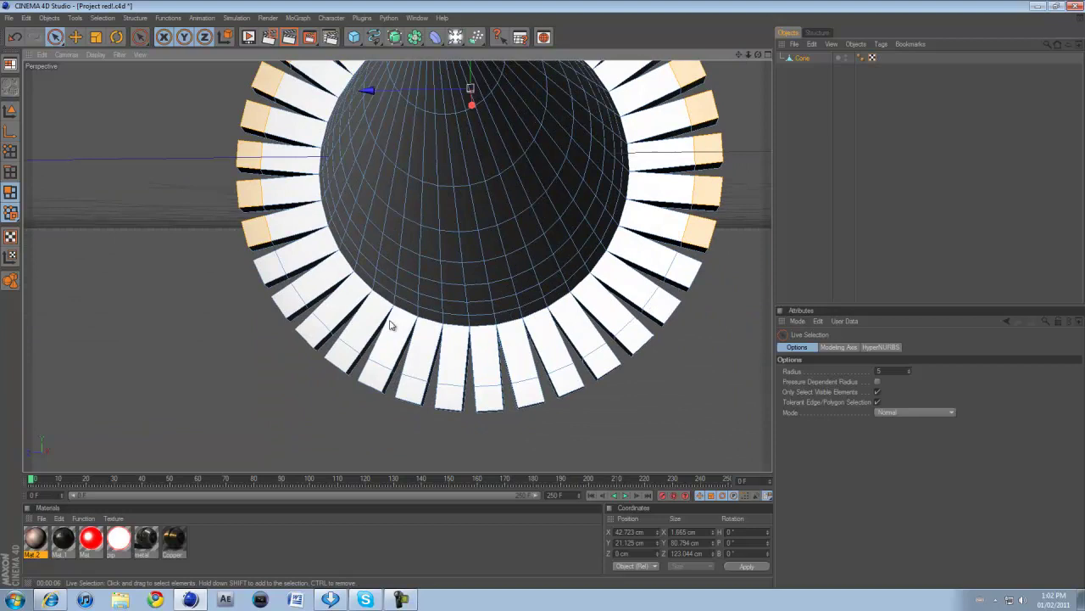
pyautogui.moveTo(287, 307)
pyautogui.mouseDown()
pyautogui.moveTo(324, 343)
pyautogui.moveTo(467, 429)
pyautogui.moveTo(511, 393)
pyautogui.mouseUp()
pyautogui.moveTo(580, 373)
pyautogui.mouseDown()
pyautogui.moveTo(620, 330)
pyautogui.moveTo(589, 352)
pyautogui.moveTo(657, 311)
pyautogui.moveTo(671, 292)
pyautogui.moveTo(664, 284)
pyautogui.mouseUp()
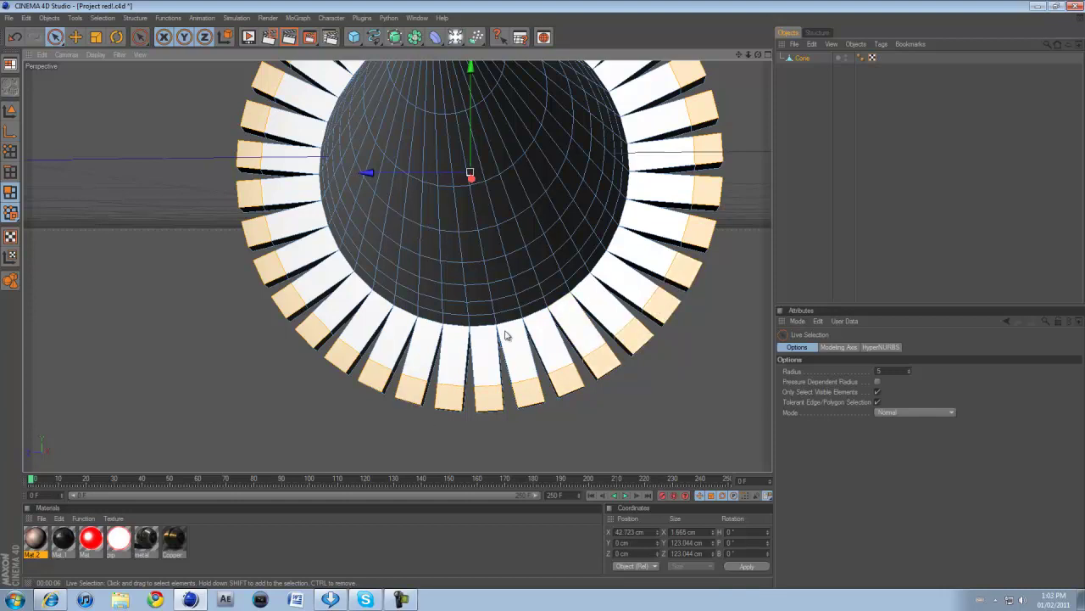
pyautogui.moveTo(450, 375); pyautogui.dragTo(415, 421)
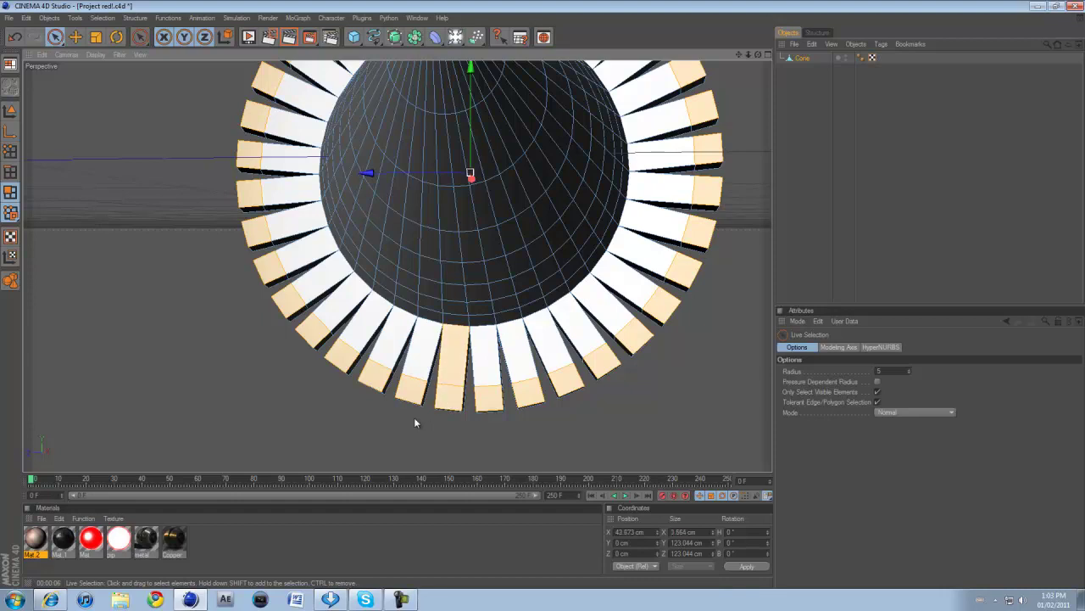
pyautogui.click(452, 396)
pyautogui.keyDown('ctrl'); pyautogui.click(456, 352); pyautogui.keyUp('ctrl')
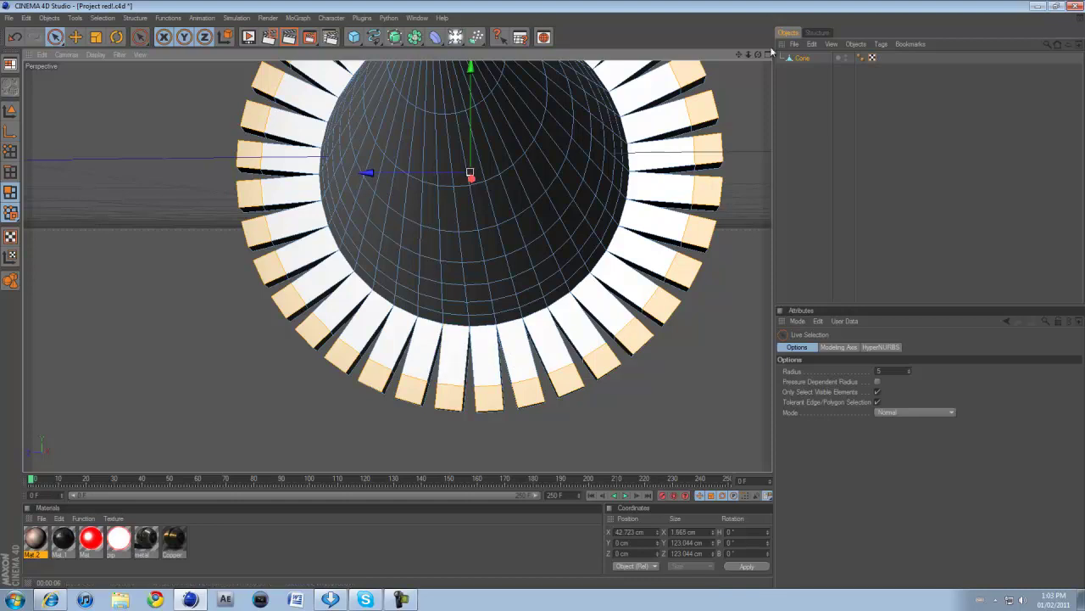
# Add the outermost back-face polygons of the upper teeth, on the cone's base side, to the selection
pyautogui.moveTo(753, 60); pyautogui.dragTo(543, 298)
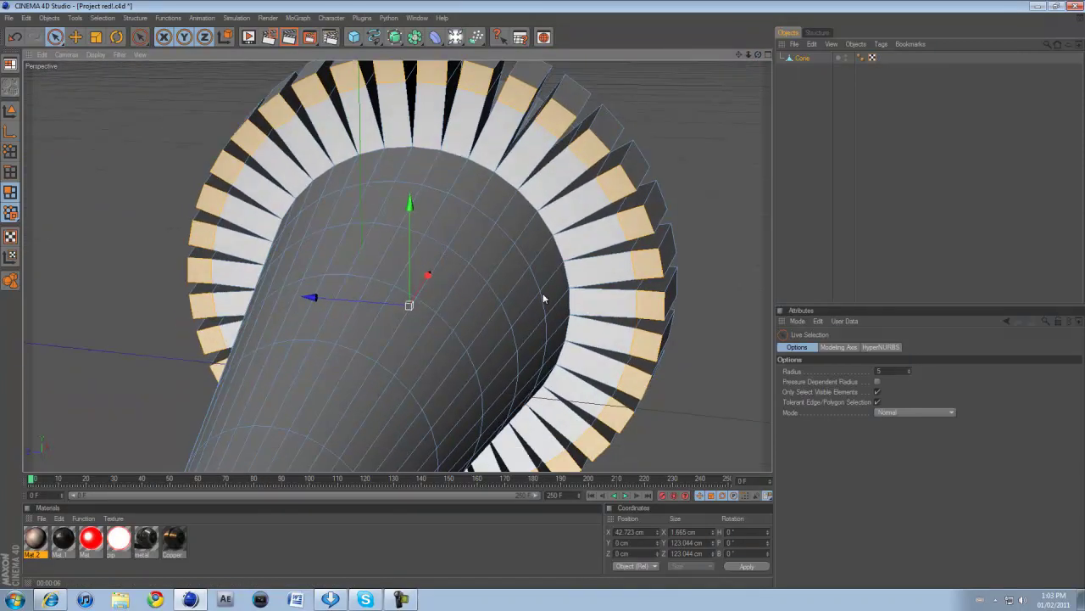
pyautogui.moveTo(761, 57); pyautogui.dragTo(632, 154)
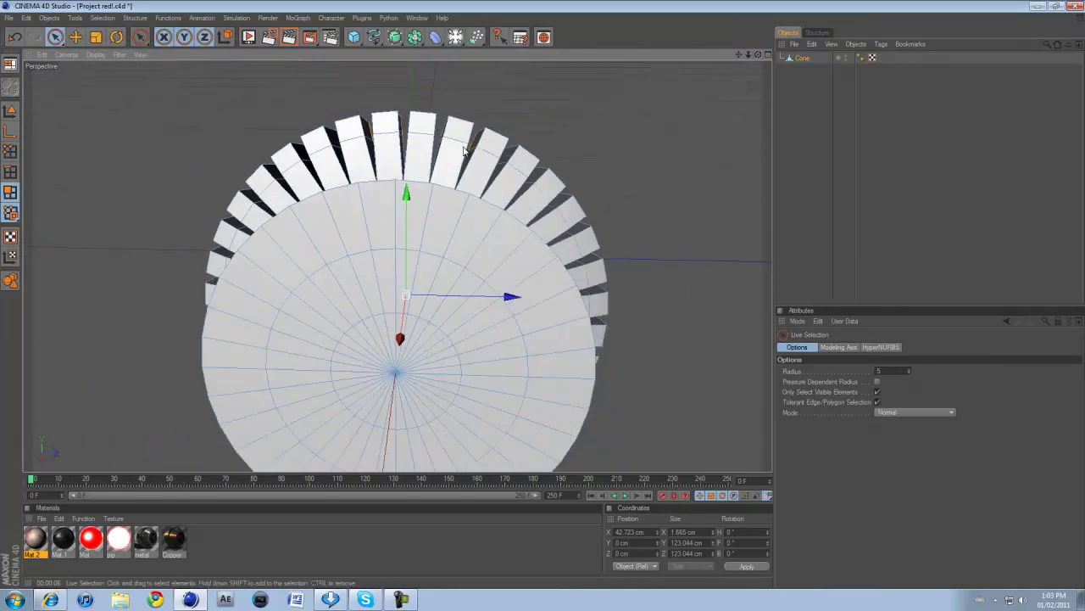
pyautogui.moveTo(429, 123); pyautogui.dragTo(530, 159)
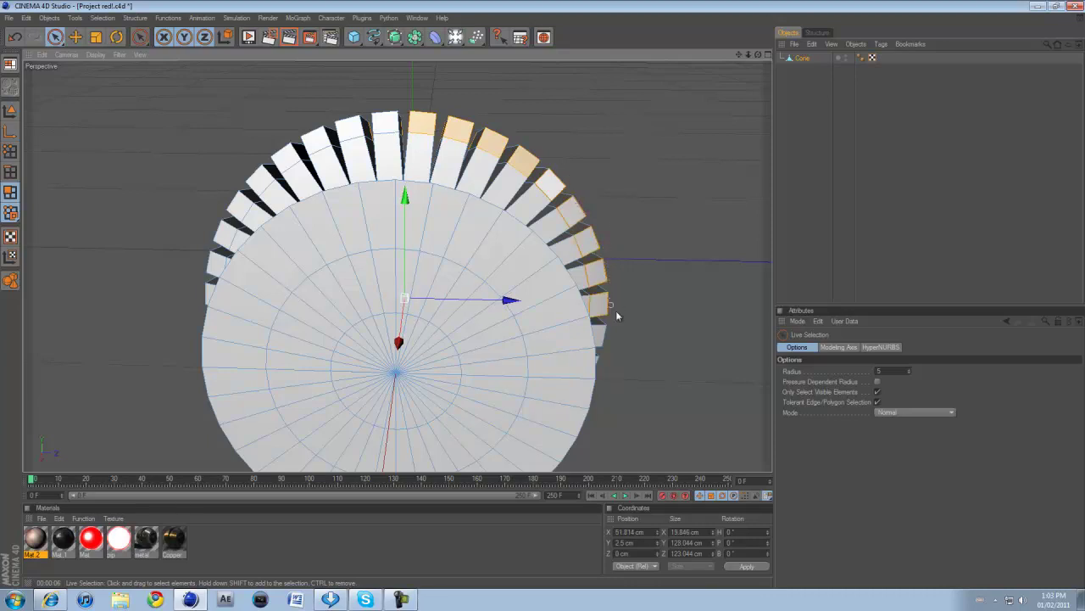
pyautogui.keyDown('shift'); pyautogui.click(217, 264); pyautogui.keyUp('shift')
pyautogui.keyDown('shift'); pyautogui.click(229, 229); pyautogui.keyUp('shift')
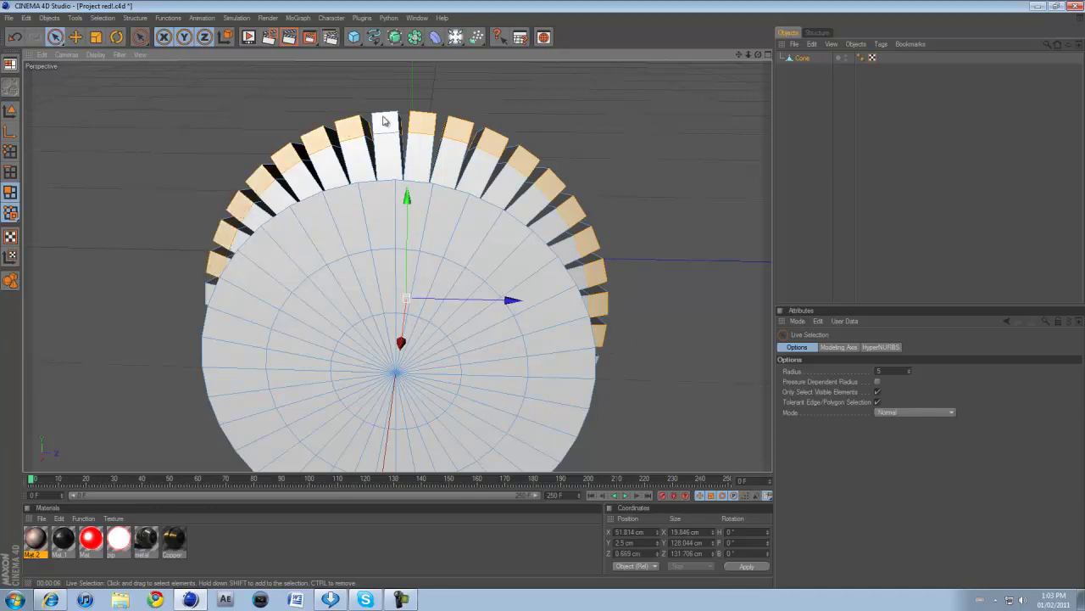
# Add the outermost back-face polygons of the lower and remaining side teeth to the selection, completing the back ring
pyautogui.moveTo(757, 56); pyautogui.dragTo(640, 377)
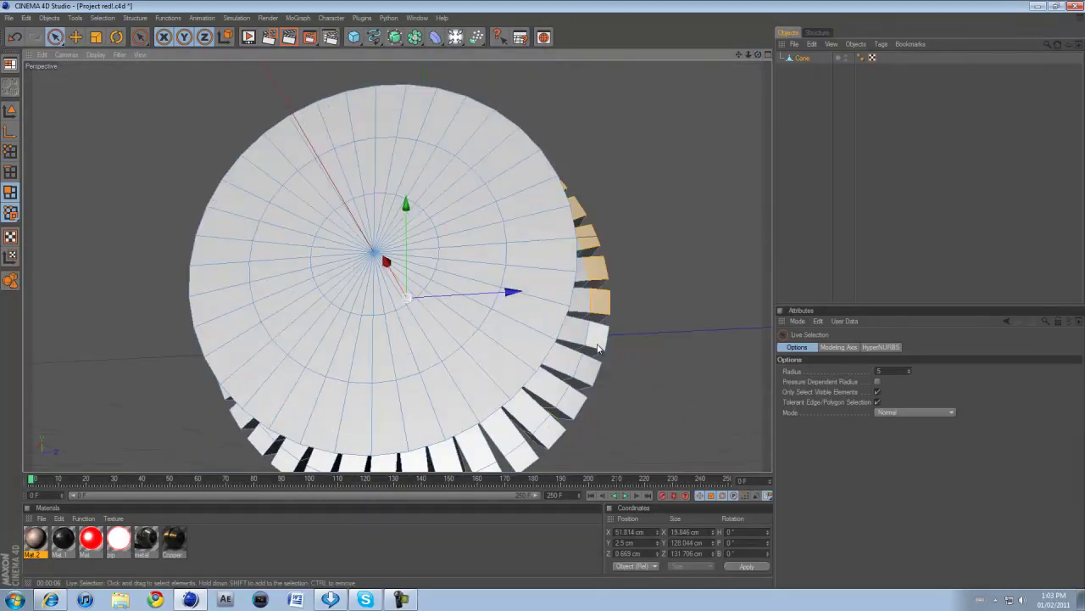
pyautogui.moveTo(597, 348)
pyautogui.keyDown('shift'); pyautogui.mouseDown()
pyautogui.moveTo(521, 473)
pyautogui.moveTo(514, 453)
pyautogui.mouseUp(); pyautogui.keyUp('shift')
pyautogui.scroll(-1, 509, 468)
pyautogui.keyDown('shift'); pyautogui.moveTo(462, 476); pyautogui.dragTo(440, 472); pyautogui.keyUp('shift')
pyautogui.keyDown('shift'); pyautogui.moveTo(358, 458); pyautogui.dragTo(408, 459); pyautogui.keyUp('shift')
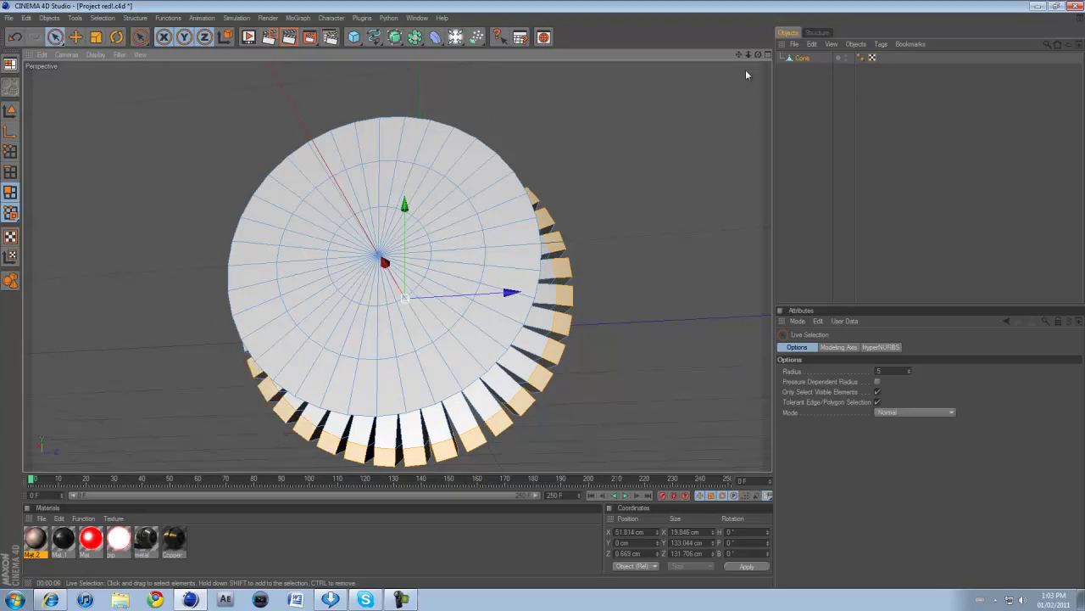
pyautogui.moveTo(758, 54); pyautogui.dragTo(544, 299)
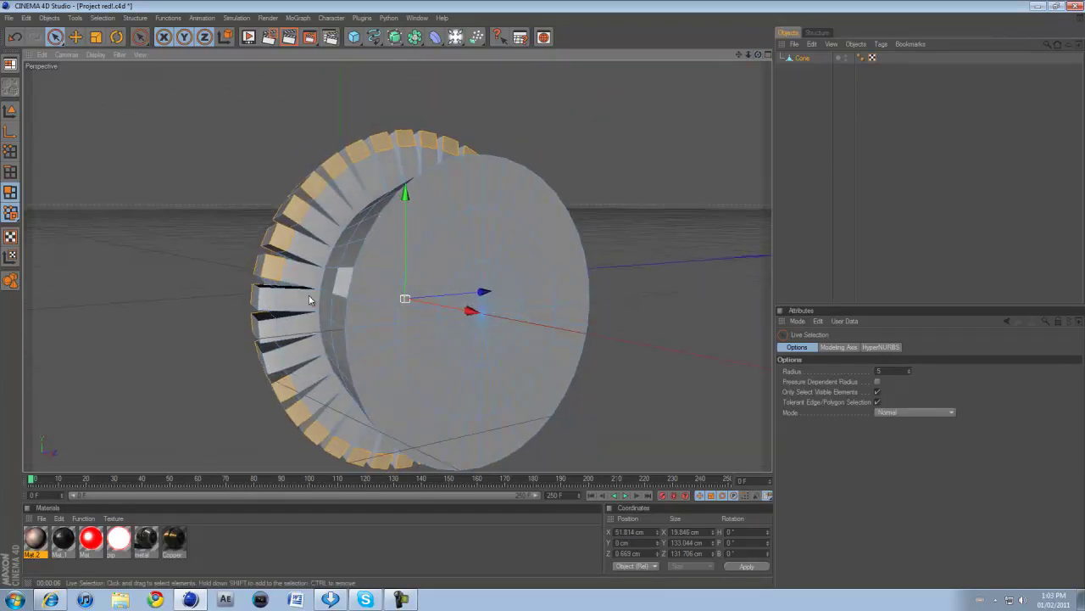
pyautogui.keyDown('shift'); pyautogui.click(268, 300); pyautogui.keyUp('shift')
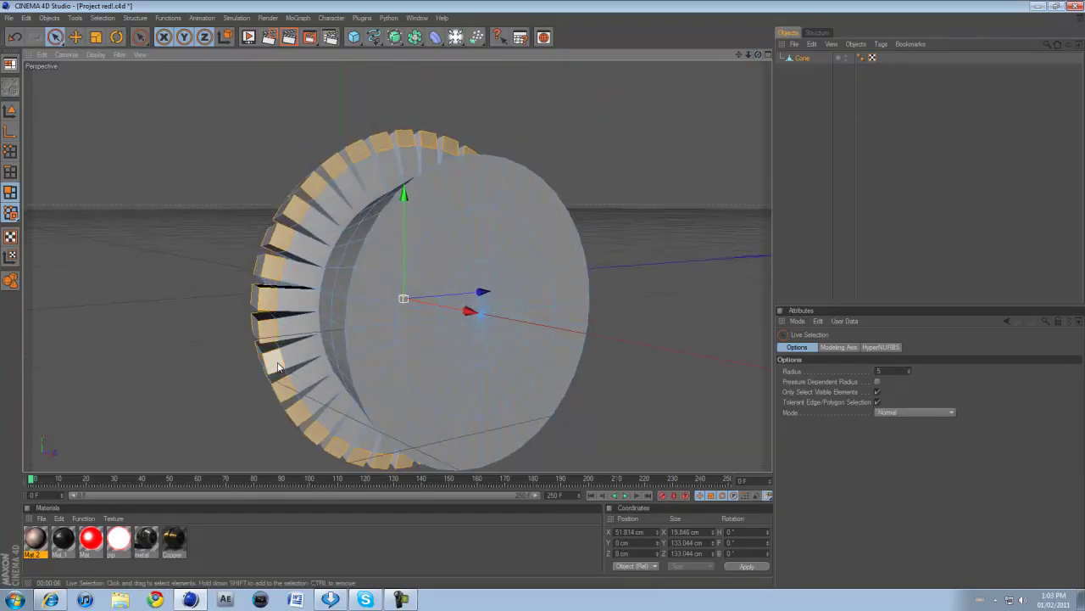
# Extrude the selected front and back tooth polygons by about 32.5 cm into long separate bars with Preserve Groups off
pyautogui.moveTo(758, 55); pyautogui.dragTo(418, 155)
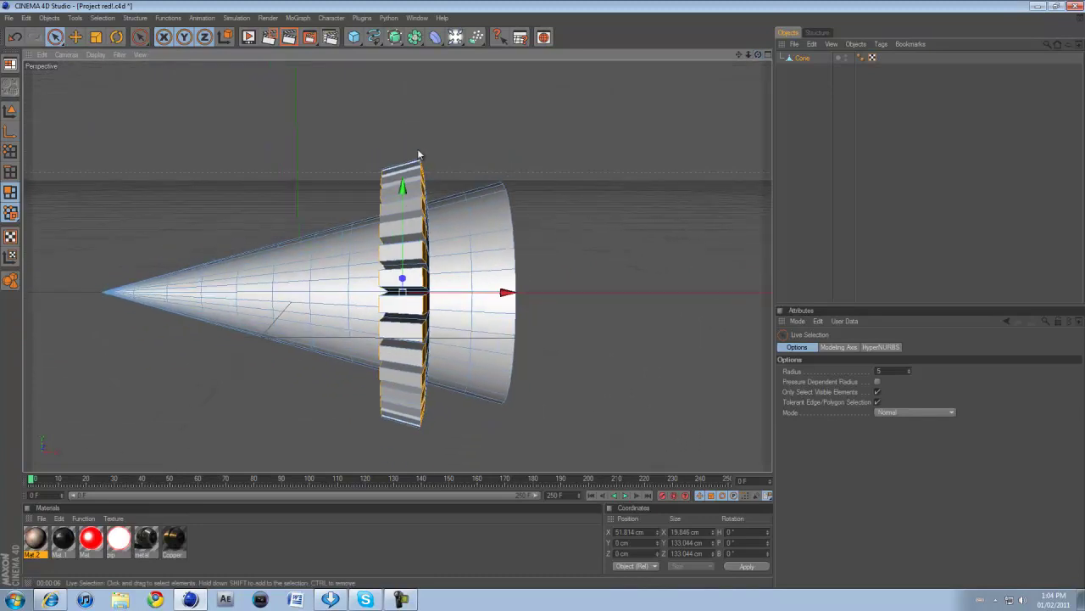
pyautogui.rightClick(504, 137)
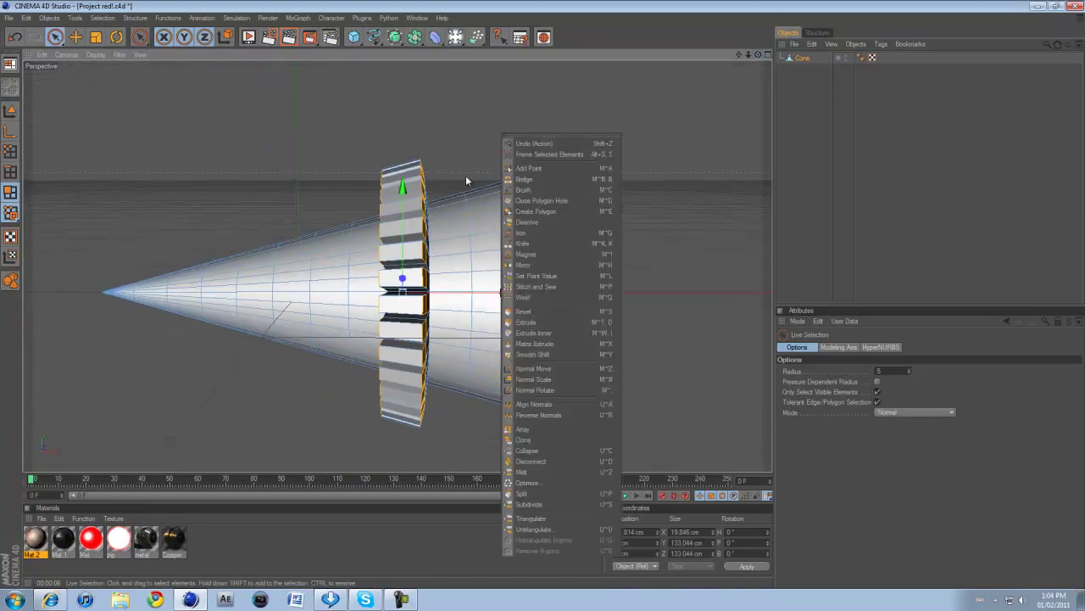
pyautogui.click(541, 323)
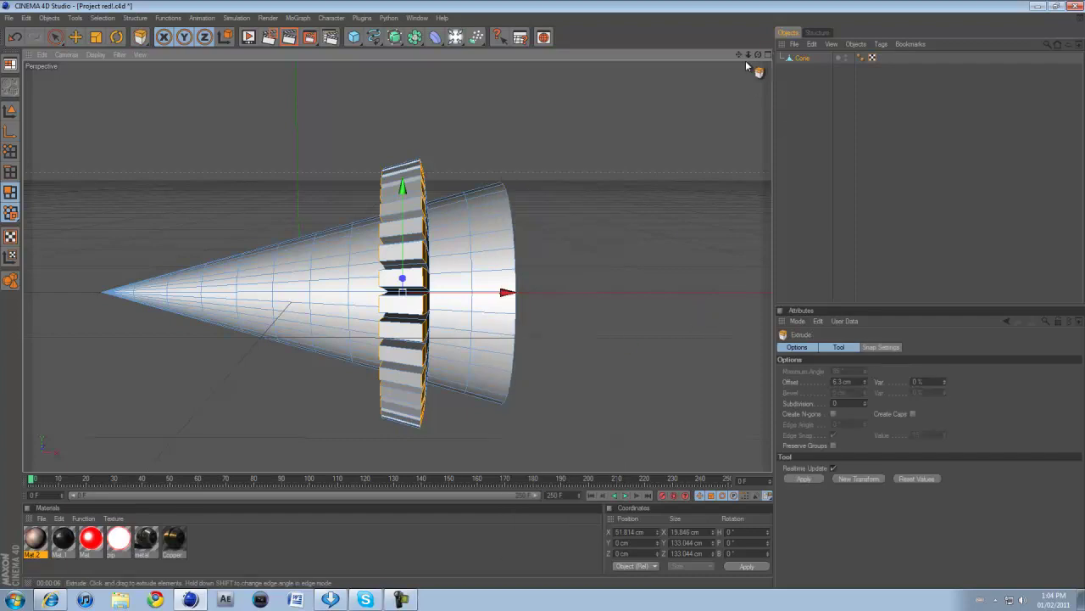
pyautogui.moveTo(757, 55)
pyautogui.mouseDown()
pyautogui.moveTo(565, 284)
pyautogui.moveTo(746, 73)
pyautogui.mouseUp()
pyautogui.moveTo(543, 295); pyautogui.dragTo(631, 227)
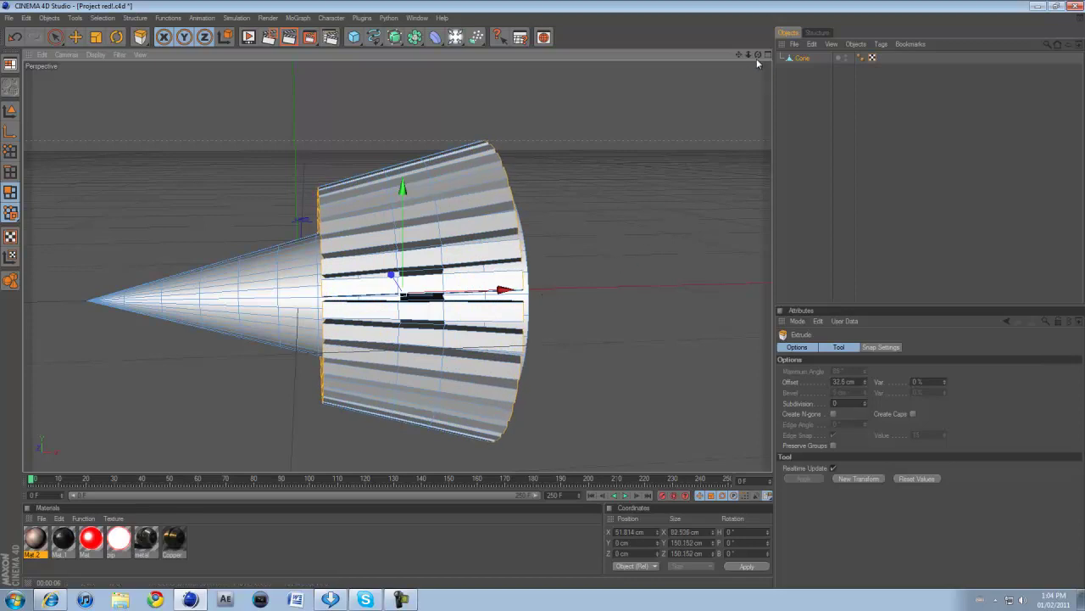
pyautogui.moveTo(758, 55); pyautogui.dragTo(543, 293)
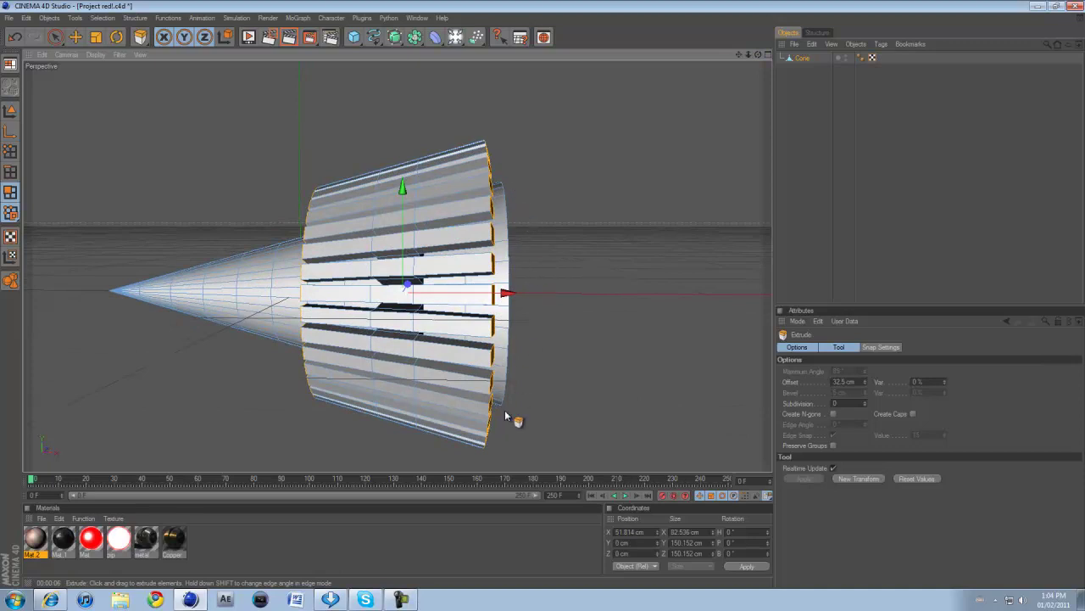
pyautogui.moveTo(759, 55); pyautogui.dragTo(547, 302)
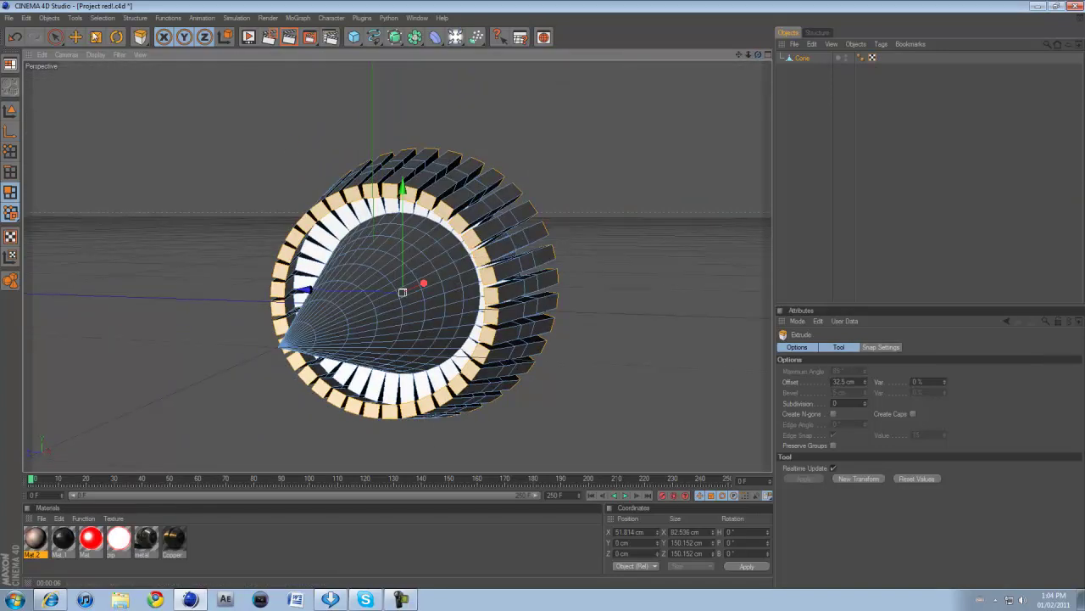
# Scale the selected bar end faces down evenly to about 76.5 cm in X and 139 cm in Y and Z
pyautogui.click(96, 38)
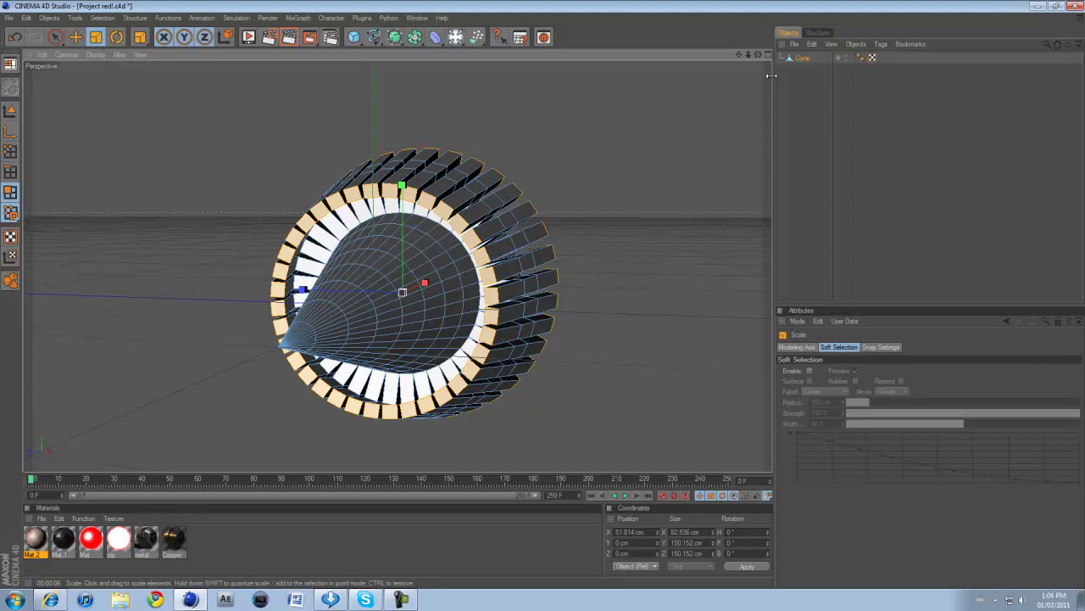
pyautogui.keyDown('alt'); pyautogui.moveTo(546, 296); pyautogui.dragTo(659, 121); pyautogui.keyUp('alt')
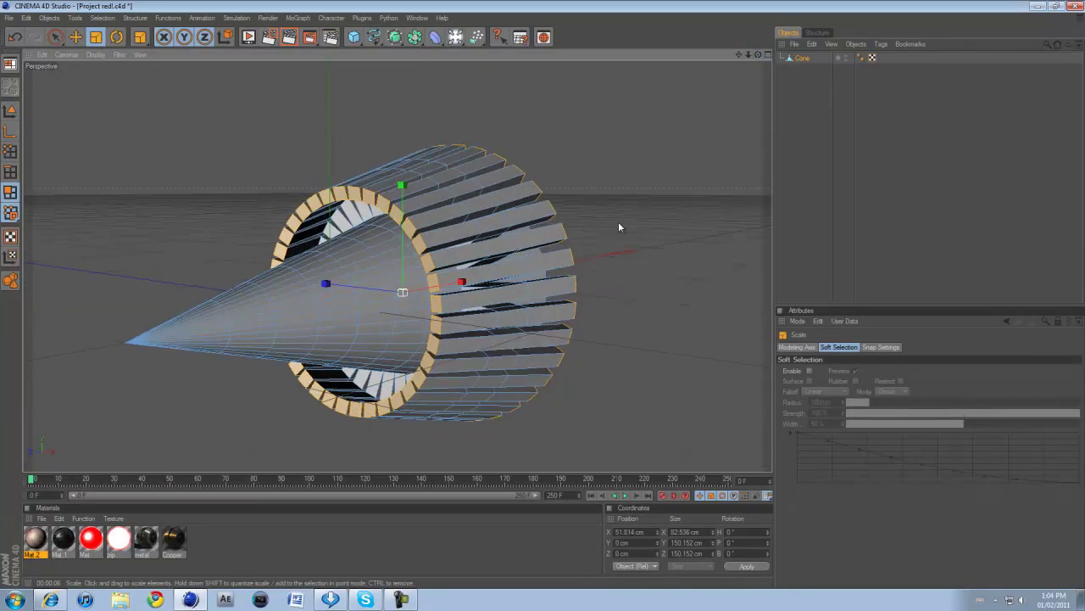
pyautogui.moveTo(546, 300); pyautogui.dragTo(543, 299)
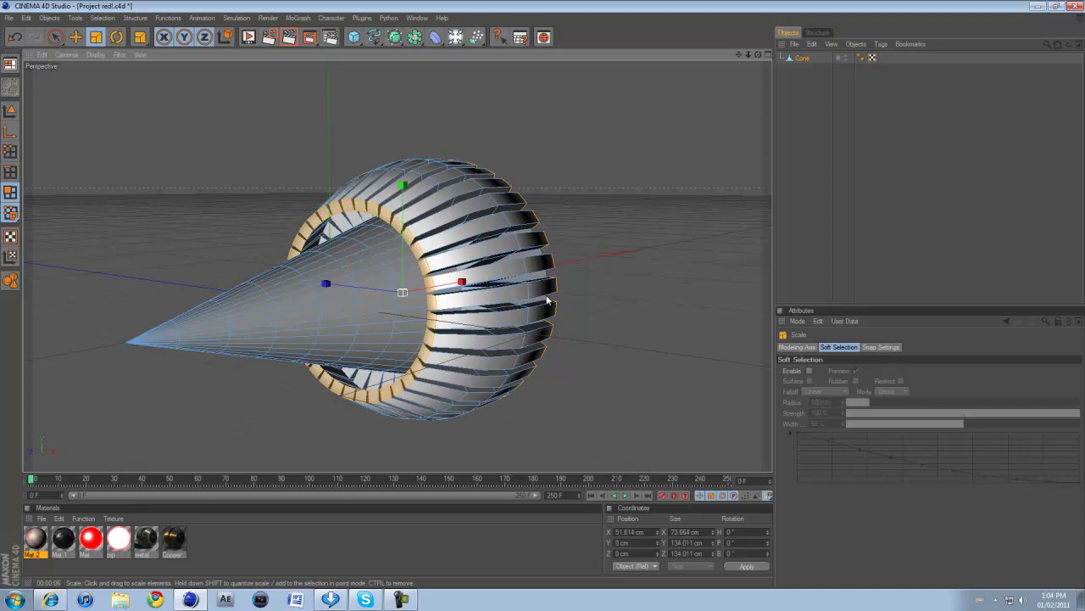
pyautogui.moveTo(547, 300); pyautogui.dragTo(545, 298)
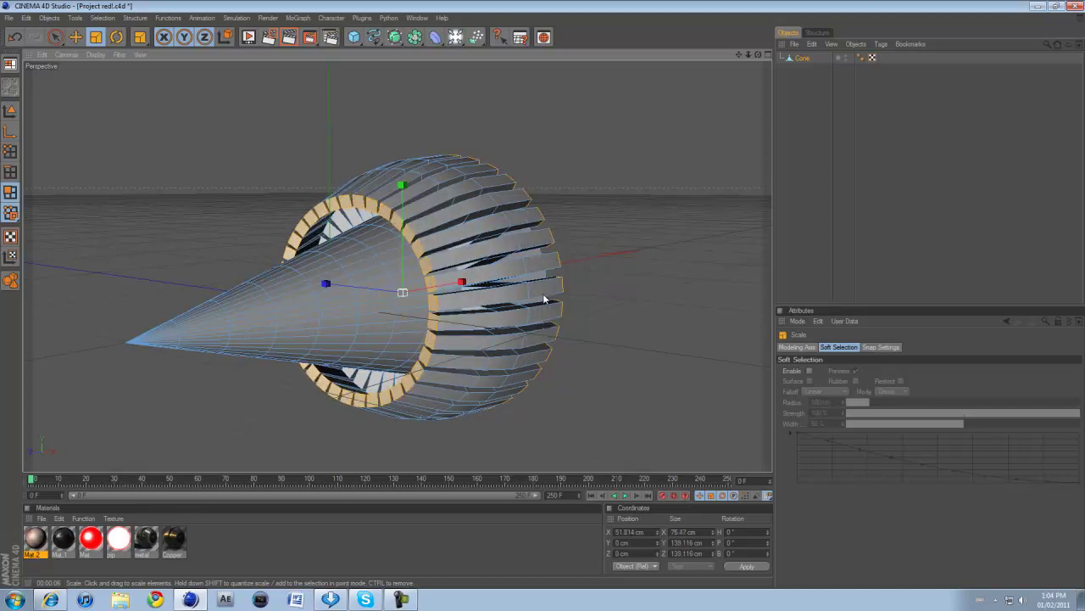
# With a Live Selection radius of 10, remove the base-side bar end faces from the selection, keeping only the front ring selected
pyautogui.moveTo(758, 55); pyautogui.dragTo(549, 299)
pyautogui.scroll(-1, 222, 296)
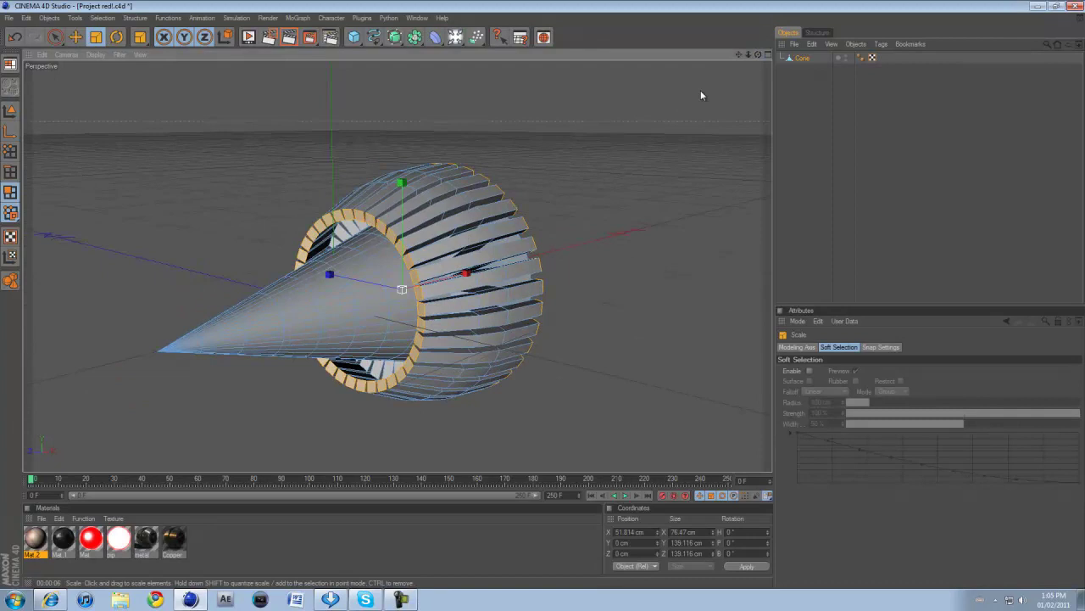
pyautogui.moveTo(543, 297)
pyautogui.keyDown('alt'); pyautogui.mouseDown()
pyautogui.moveTo(561, 302)
pyautogui.moveTo(543, 294)
pyautogui.mouseUp(); pyautogui.keyUp('alt')
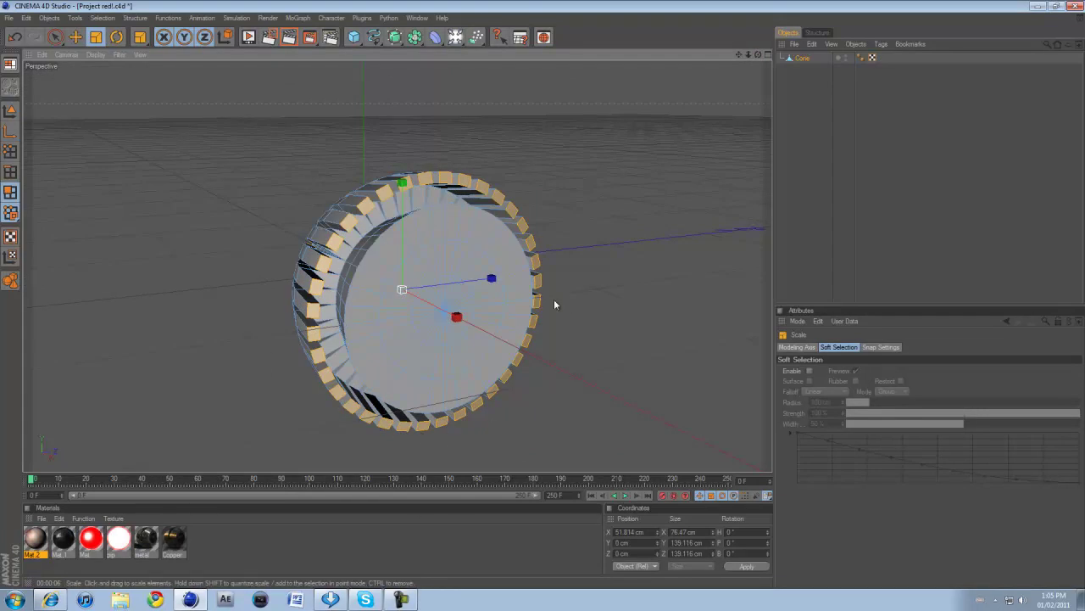
pyautogui.click(61, 39)
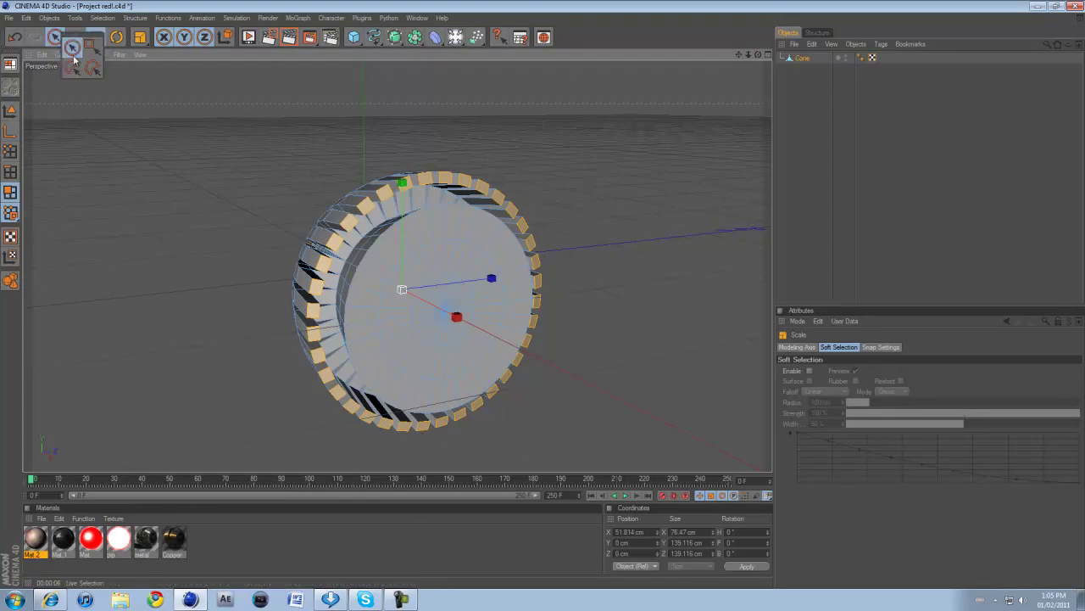
pyautogui.click(72, 49)
pyautogui.click(886, 370)
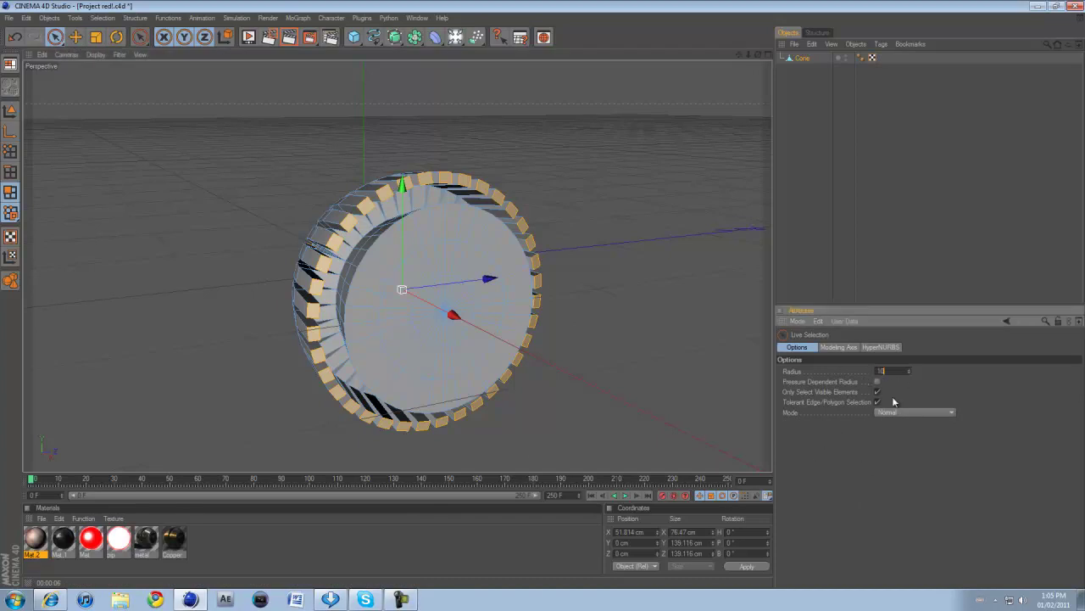
pyautogui.keyDown('ctrl'); pyautogui.click(369, 203); pyautogui.keyUp('ctrl')
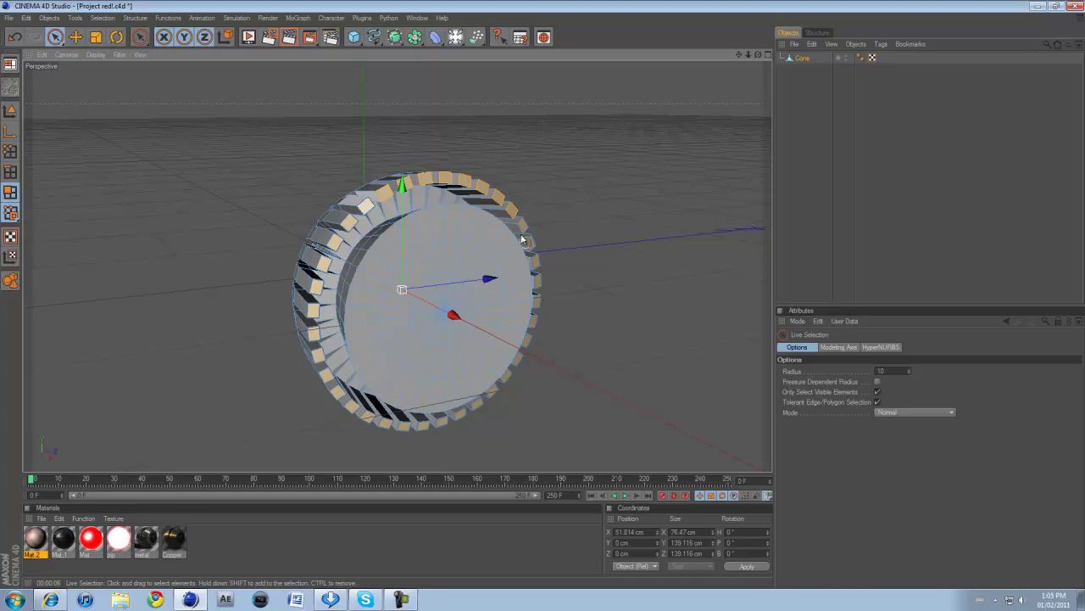
pyautogui.click(416, 198)
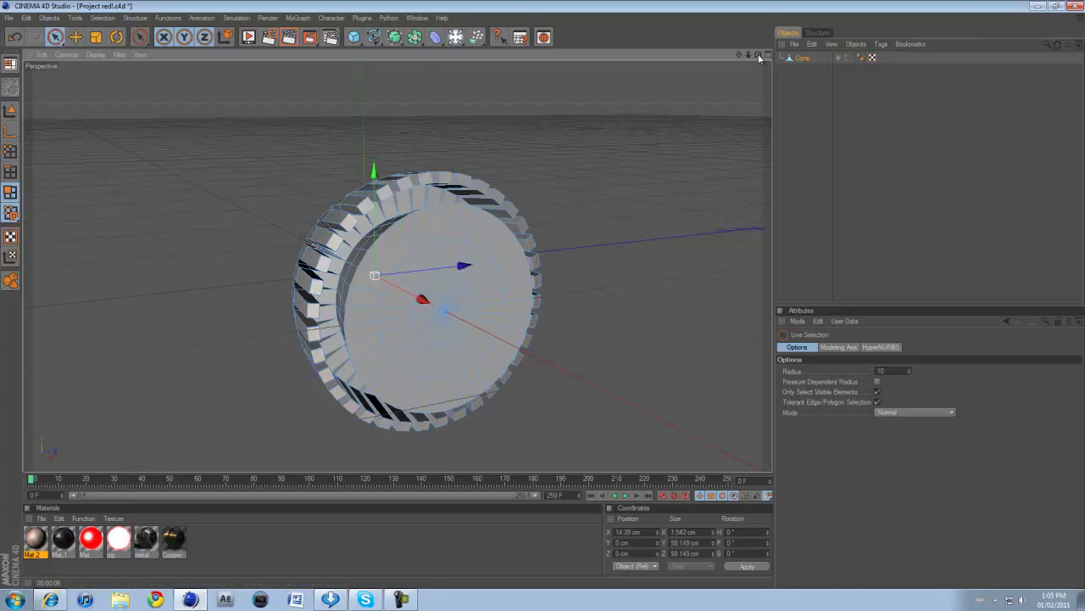
# Inset the selected front bar end faces by about 1.1 cm with Extrude Inner
pyautogui.moveTo(758, 55); pyautogui.dragTo(571, 174)
pyautogui.rightClick(573, 170)
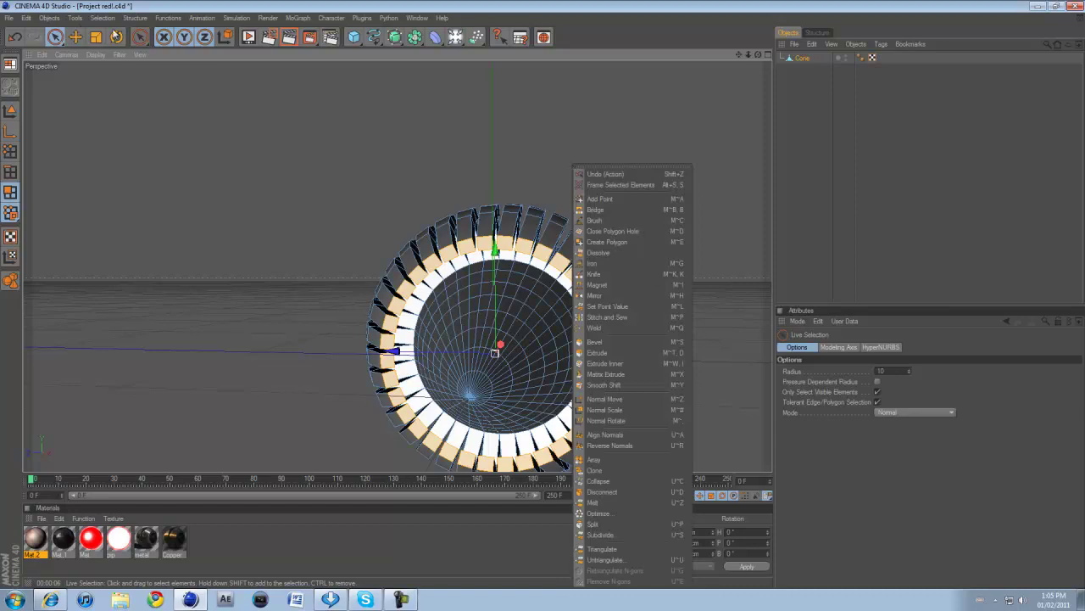
pyautogui.click(134, 17)
pyautogui.click(135, 17)
pyautogui.click(231, 288)
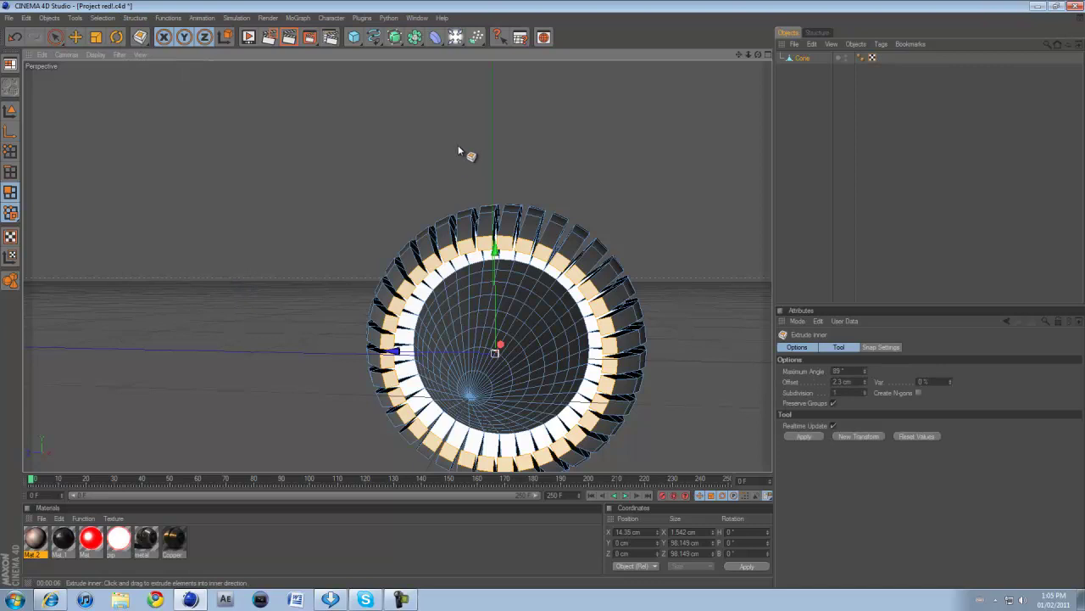
pyautogui.moveTo(458, 147); pyautogui.dragTo(544, 295)
pyautogui.scroll(6, 543, 293)
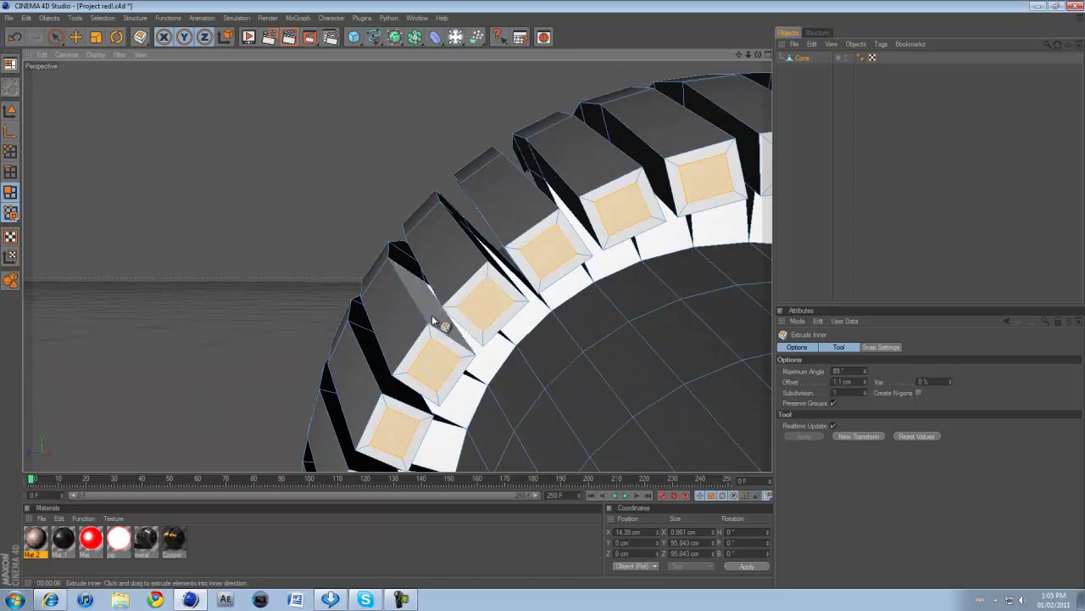
pyautogui.scroll(-1, 434, 321)
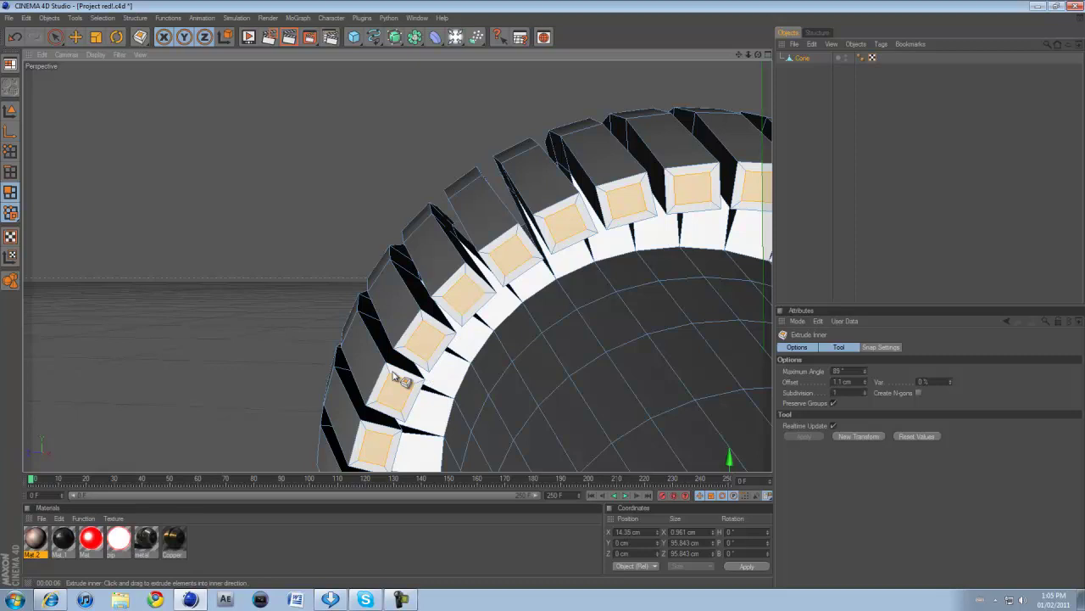
# Extrude the inset front faces inward by about -7.21 cm to hollow the bar ends
pyautogui.rightClick(256, 167)
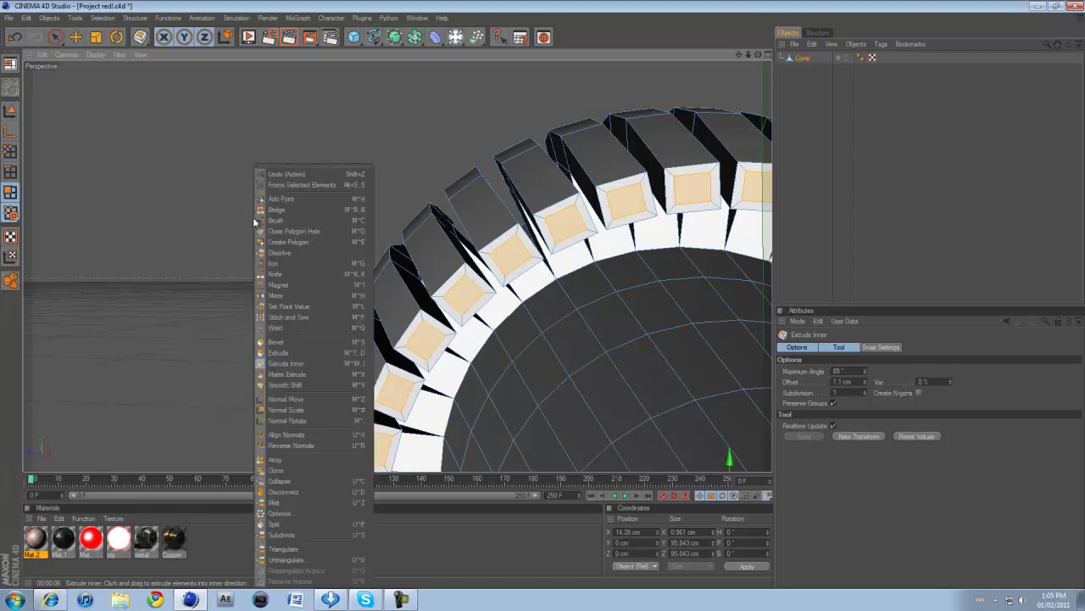
pyautogui.click(285, 351)
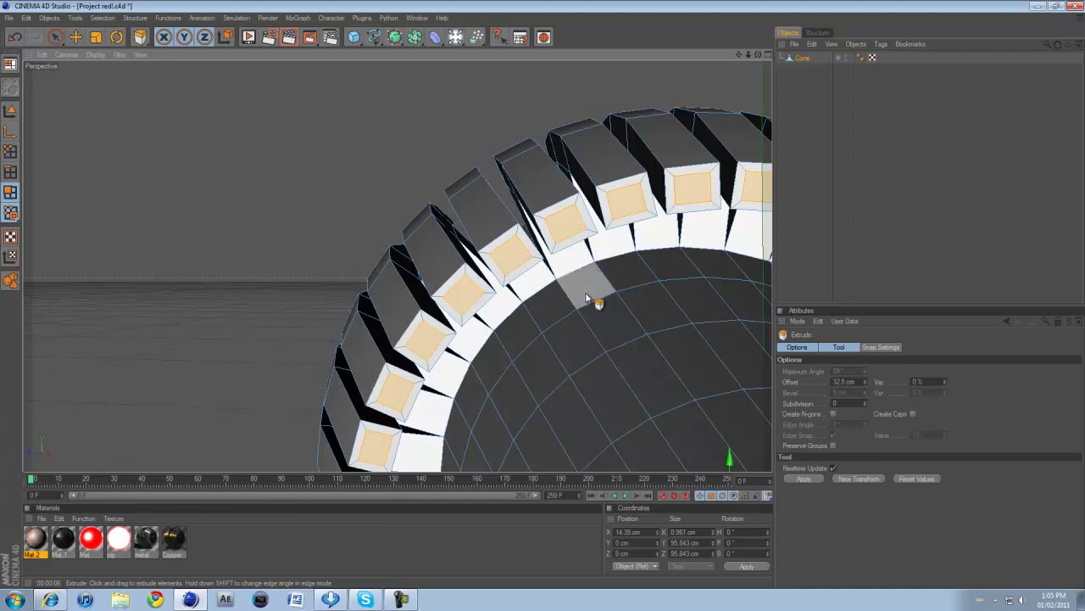
pyautogui.moveTo(564, 222); pyautogui.dragTo(545, 293)
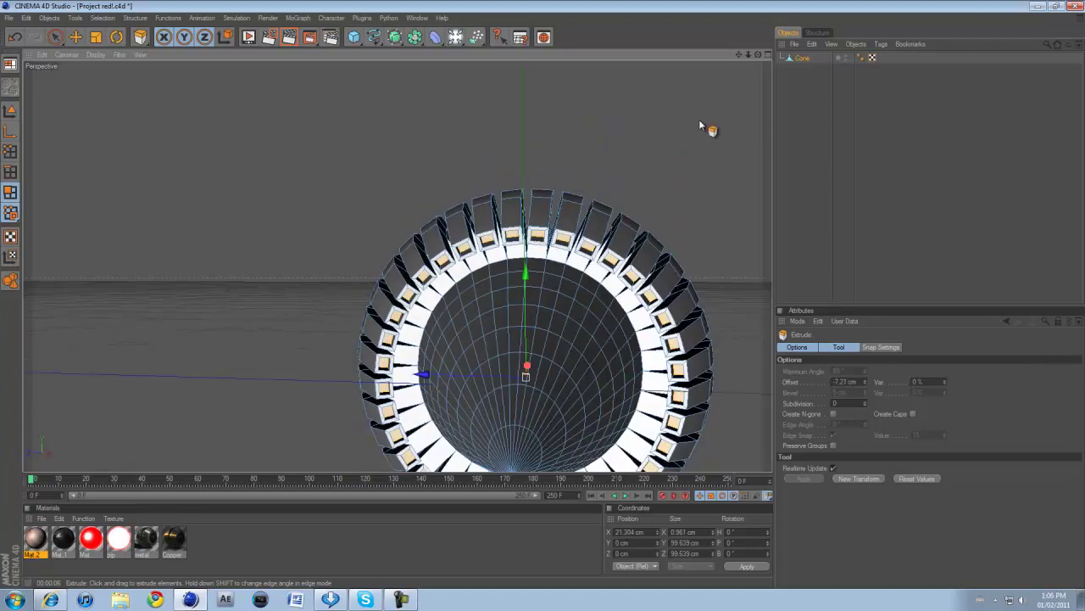
pyautogui.moveTo(738, 55); pyautogui.dragTo(544, 298)
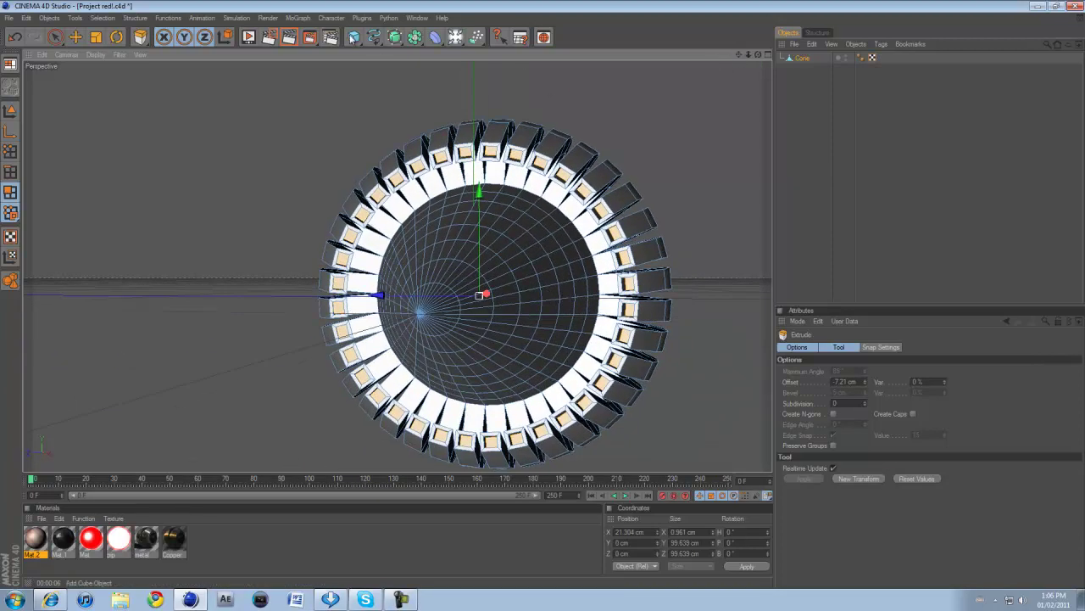
# Render the front view to check the hollowed bar ends, and examine the cone from the side
pyautogui.click(270, 38)
pyautogui.click(290, 37)
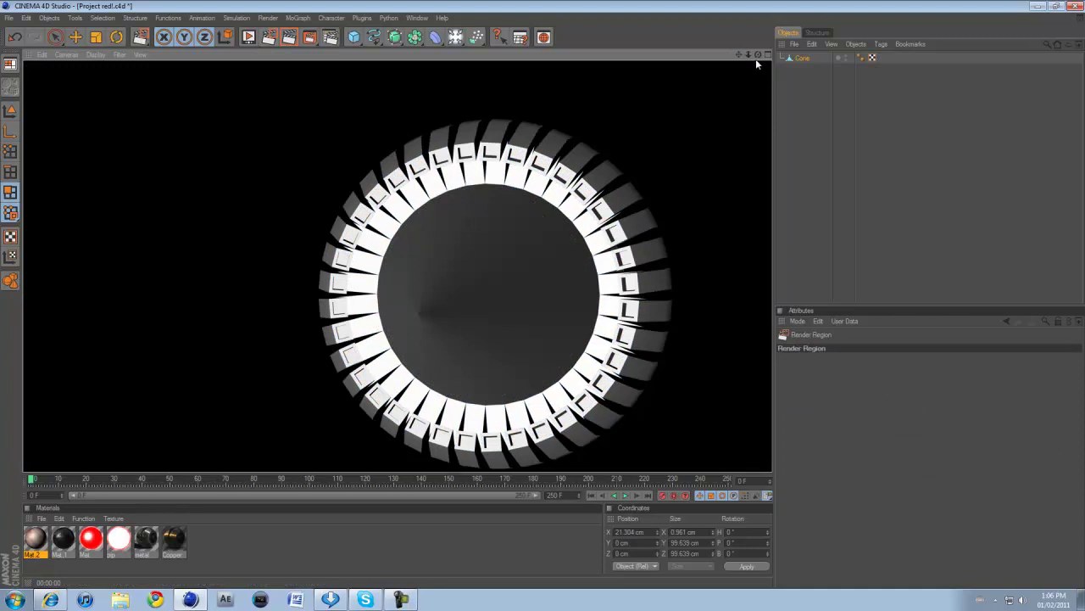
pyautogui.moveTo(756, 56); pyautogui.dragTo(541, 293)
pyautogui.scroll(-5, 611, 175)
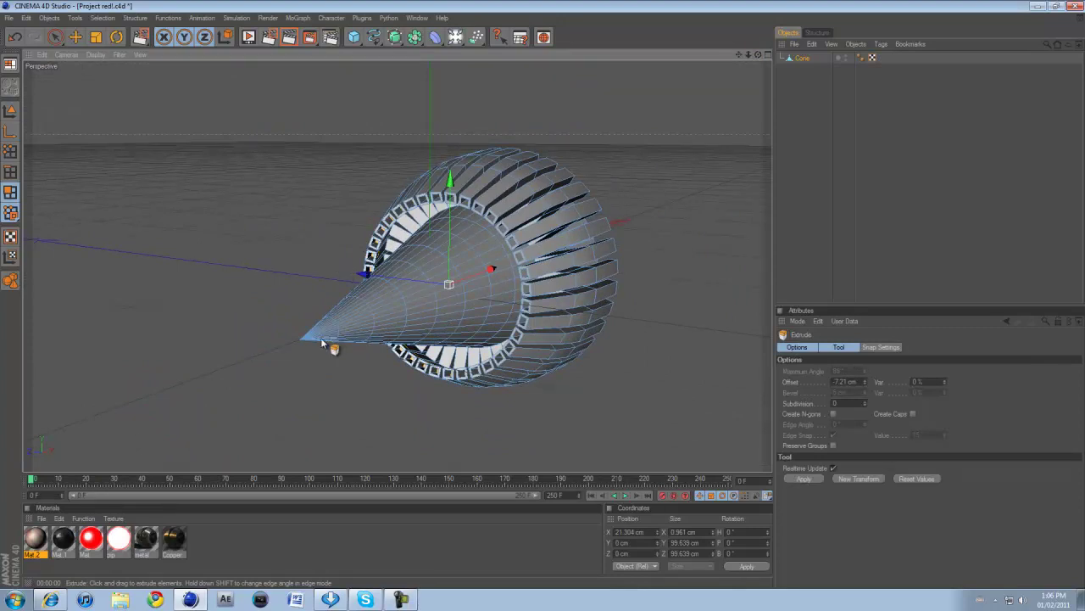
# Loop-select the outermost polygon ring of the cone's base and extrude it by 1 cm with Preserve Groups on
pyautogui.moveTo(758, 54); pyautogui.dragTo(564, 230)
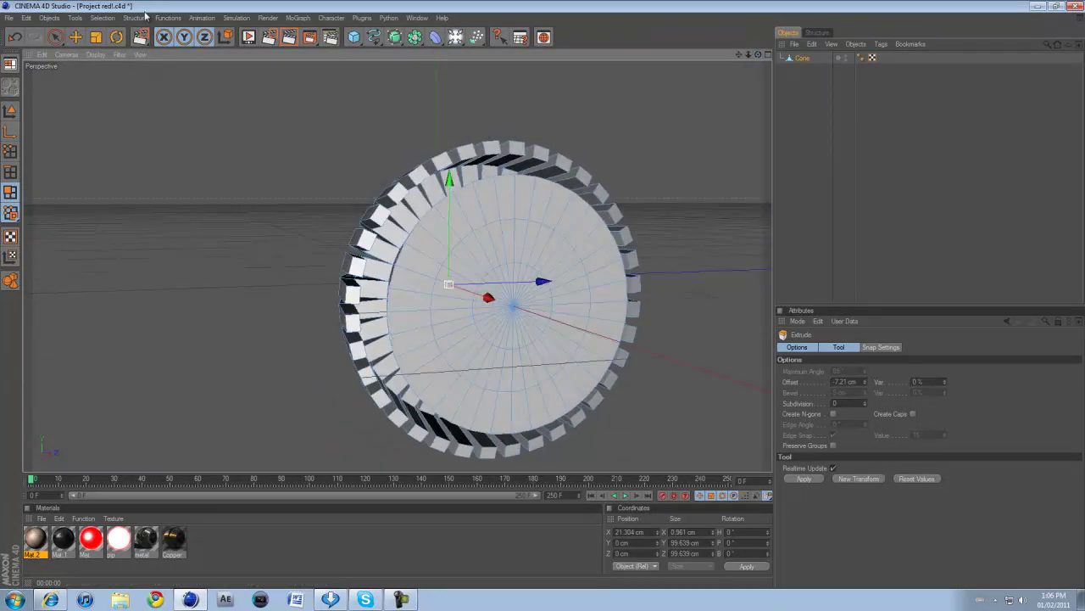
pyautogui.click(108, 18)
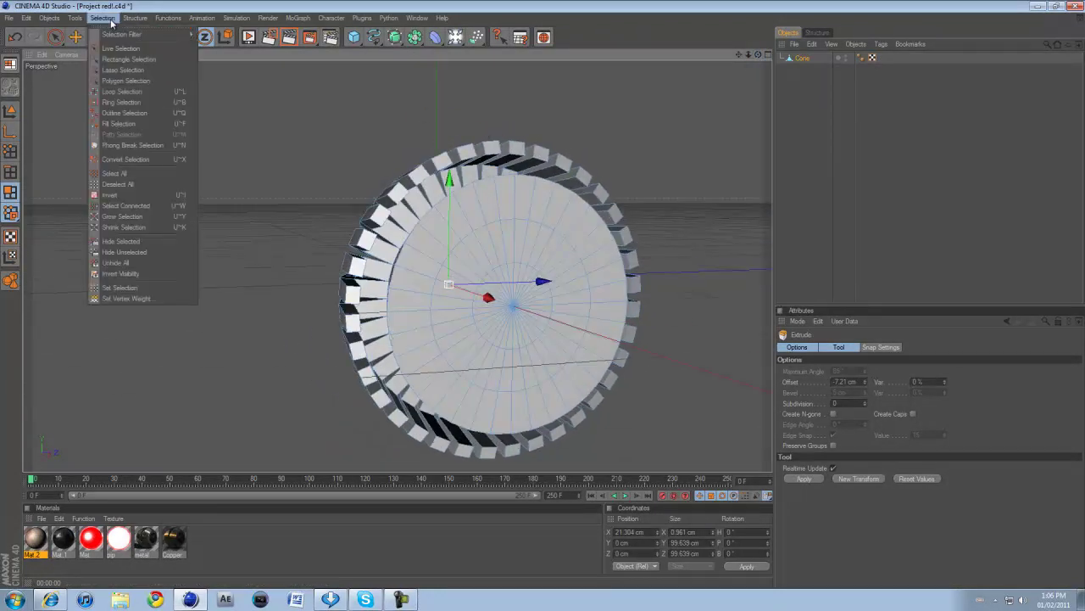
pyautogui.click(118, 91)
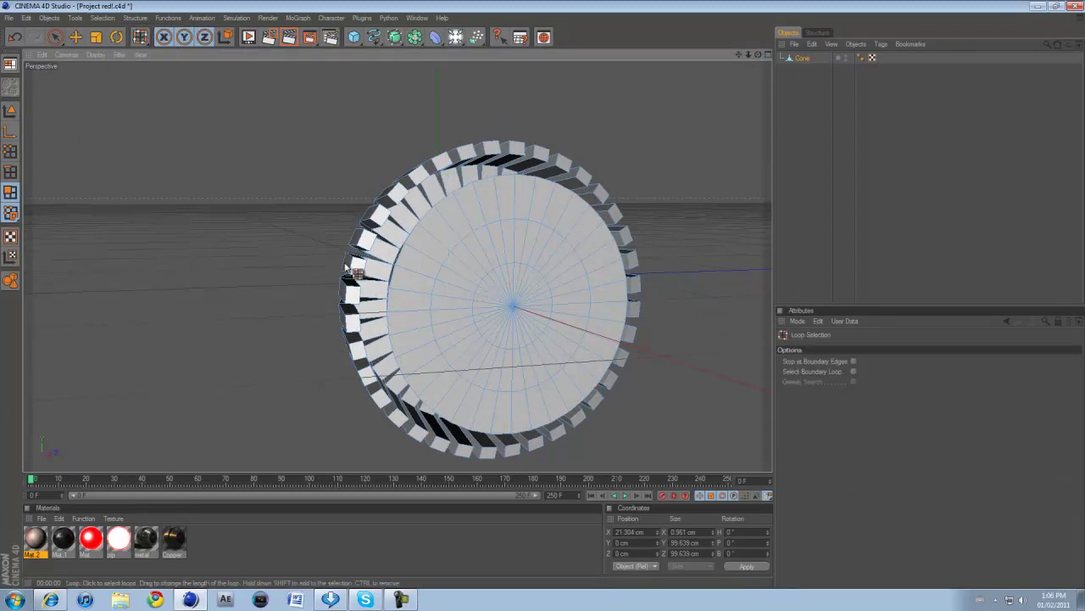
pyautogui.click(436, 283)
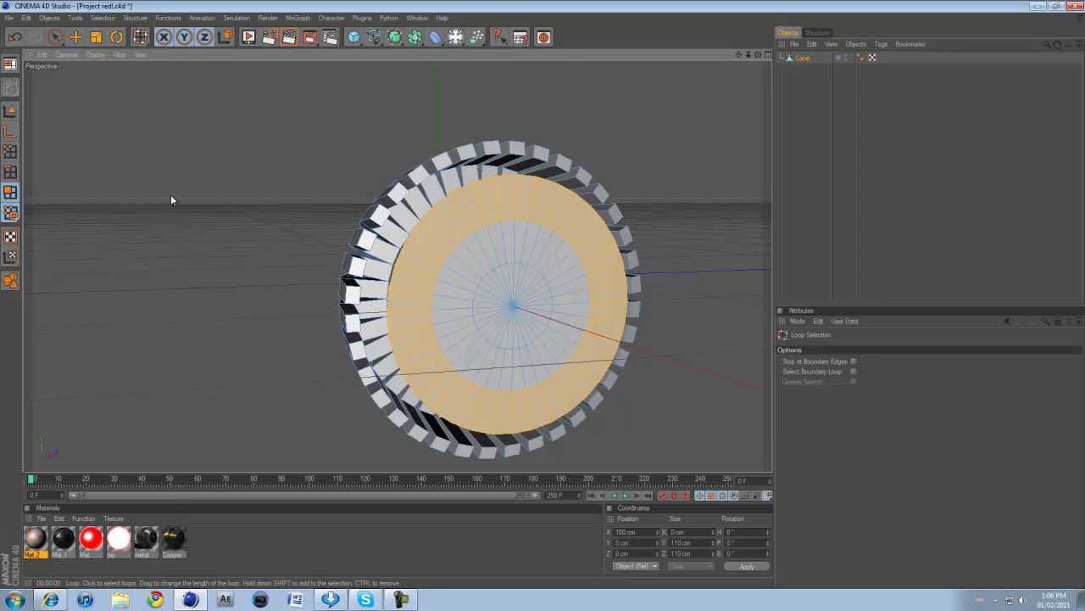
pyautogui.rightClick(173, 166)
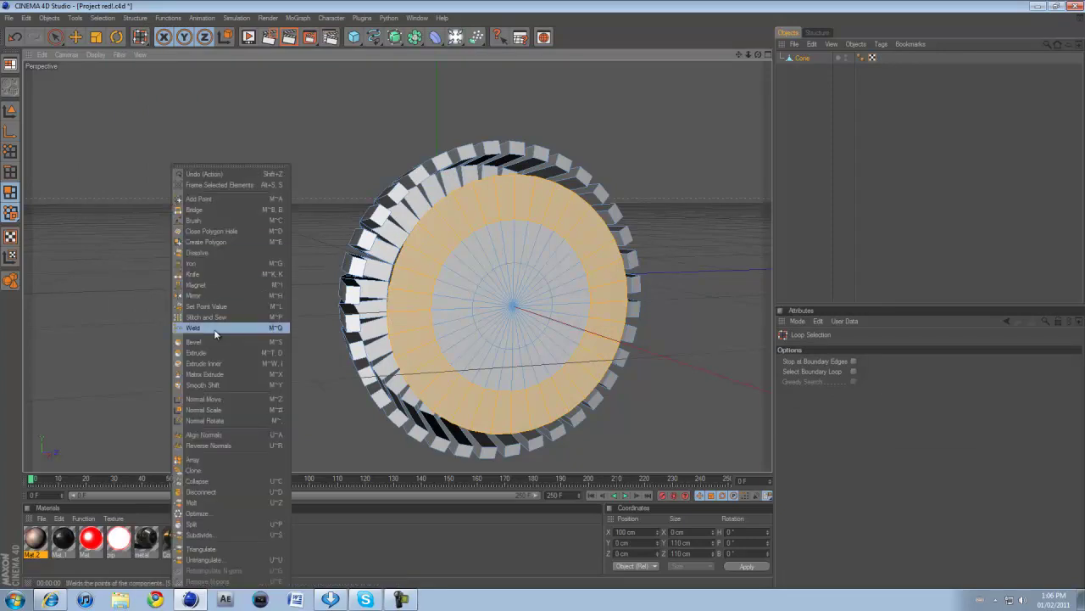
pyautogui.click(220, 352)
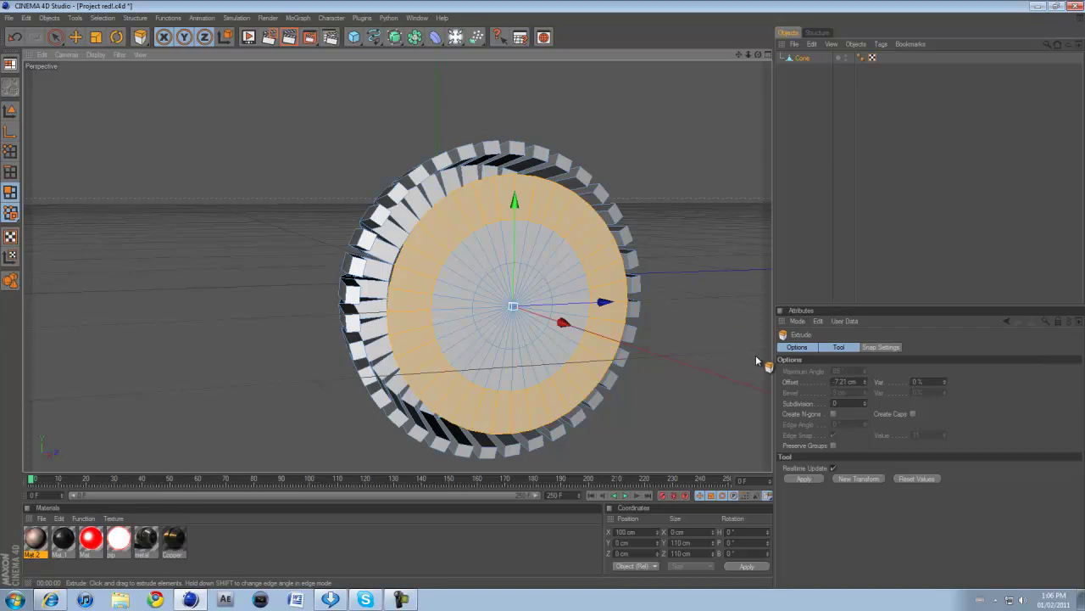
pyautogui.click(832, 445)
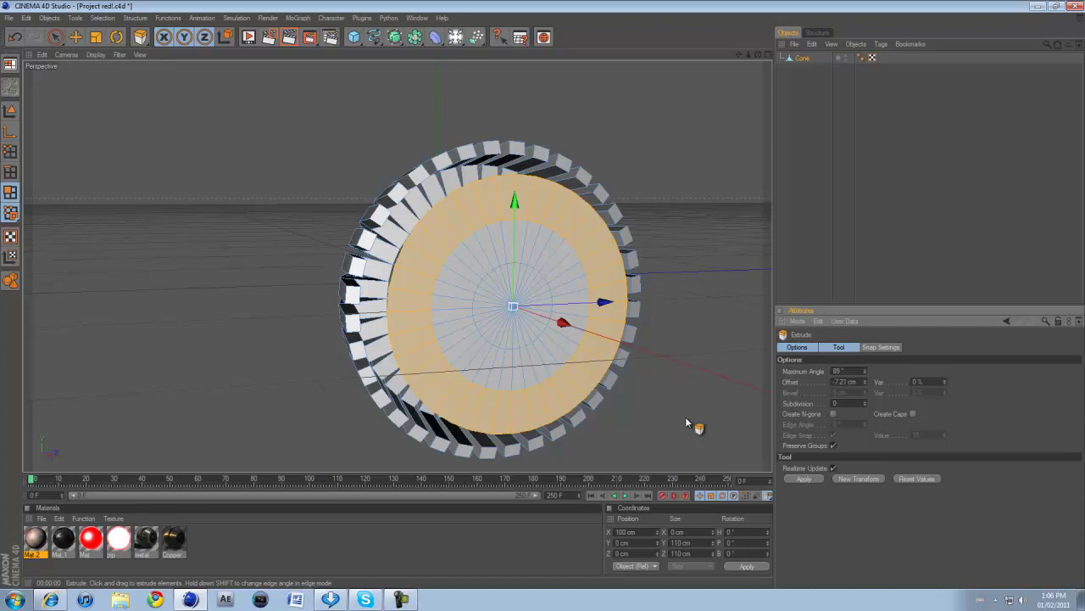
pyautogui.moveTo(651, 415); pyautogui.dragTo(545, 300)
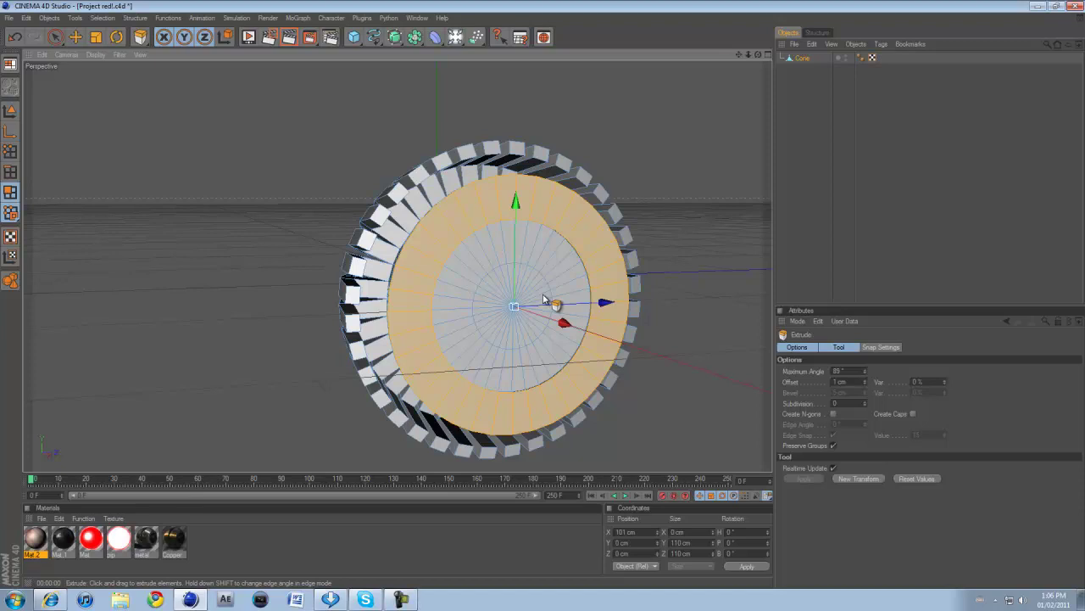
# Inset each polygon of the raised base ring individually using Extrude Inner with Preserve Groups off
pyautogui.rightClick(651, 377)
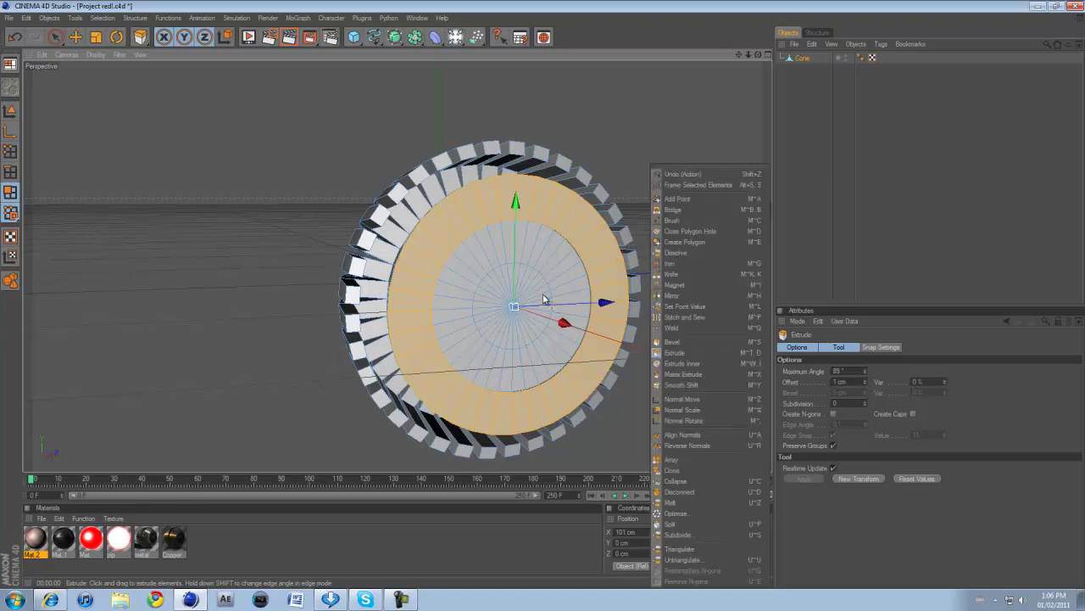
pyautogui.click(679, 364)
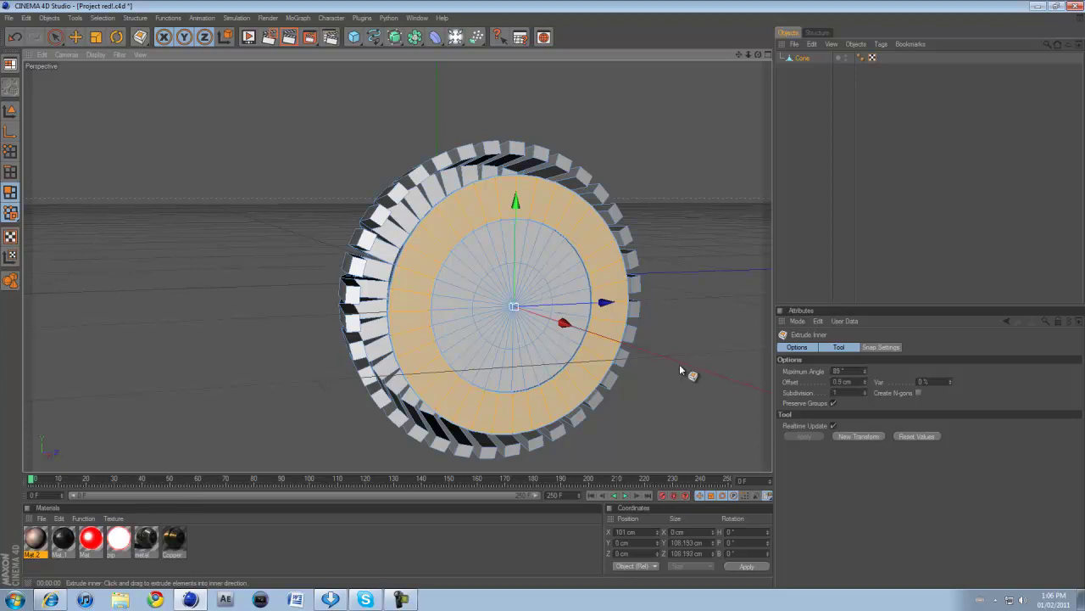
pyautogui.hotkey('ctrl', 'z')
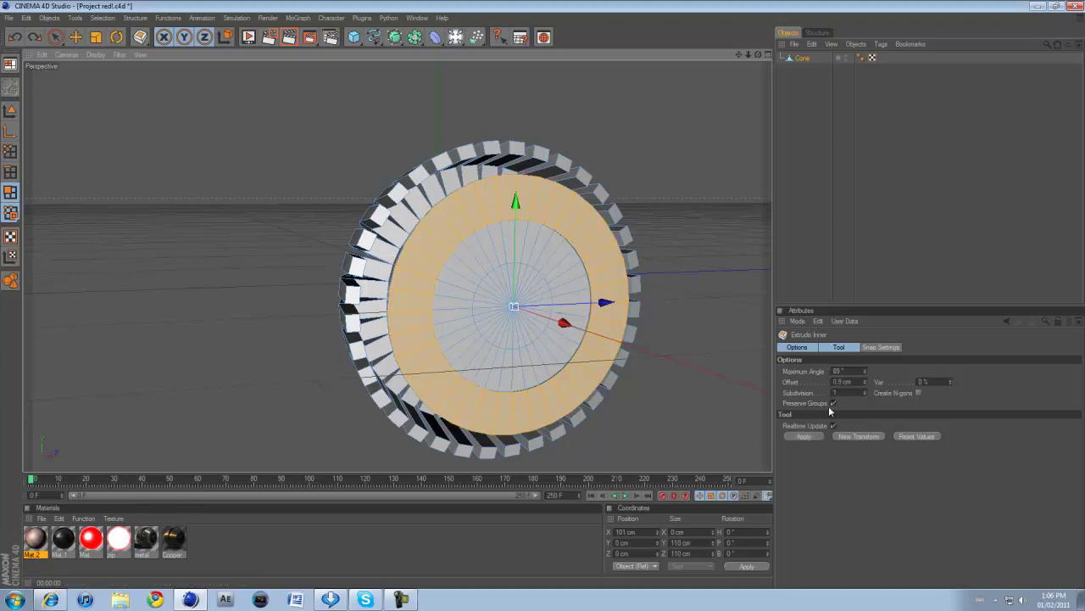
pyautogui.click(834, 403)
pyautogui.moveTo(559, 307); pyautogui.dragTo(545, 299)
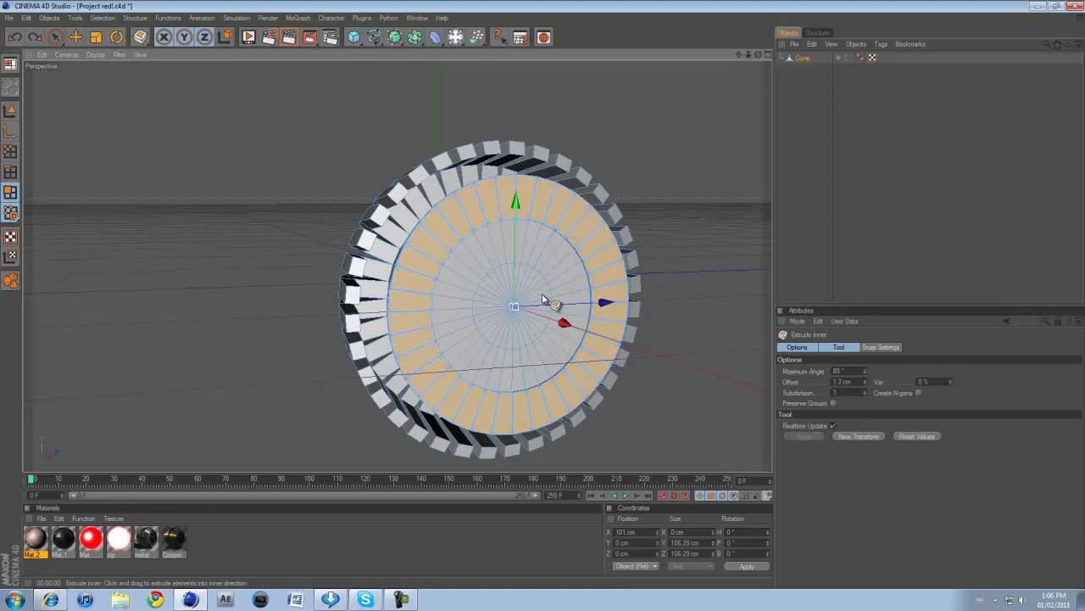
# Extrude the inset base ring polygons outward by about 63.1 cm into long bars
pyautogui.rightClick(725, 398)
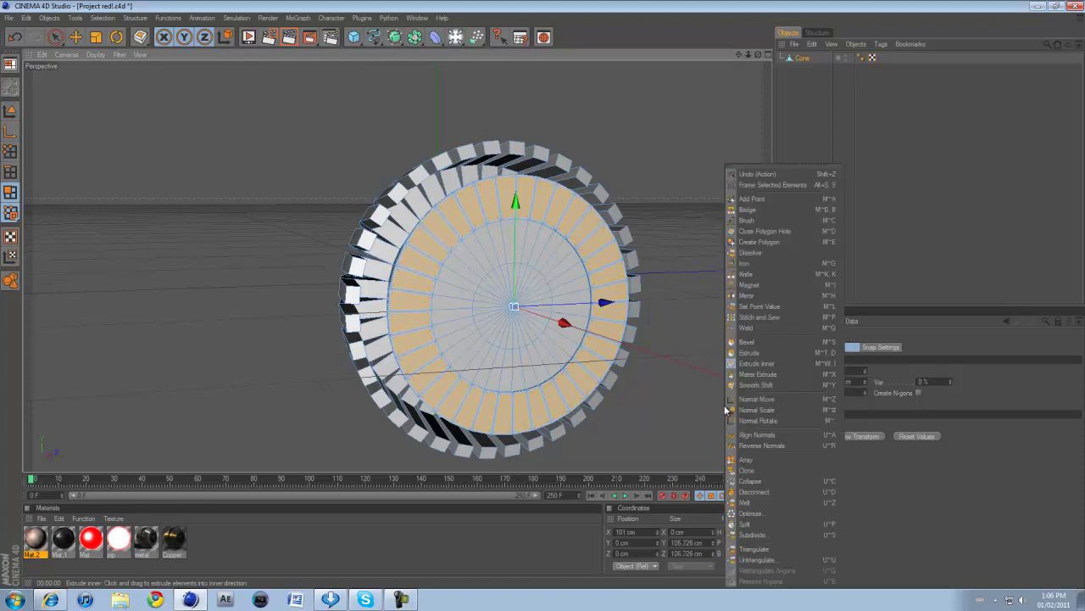
pyautogui.click(763, 351)
pyautogui.moveTo(685, 374); pyautogui.dragTo(546, 299)
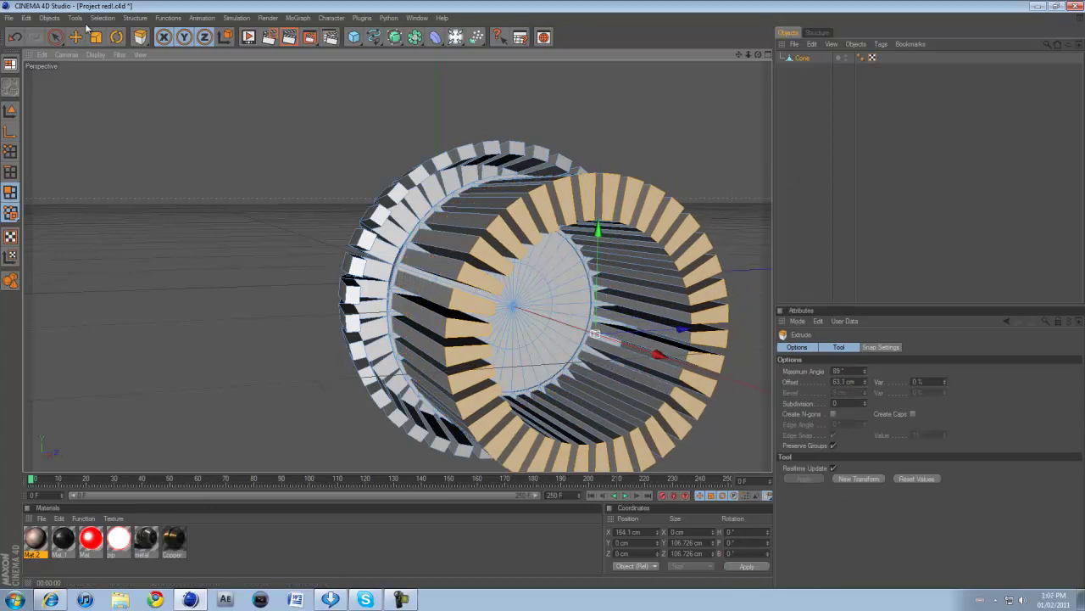
# Scale the selected bar ends inward so the bars converge into a narrow ring about 15.3 cm across
pyautogui.press('t')
pyautogui.scroll(-2, 352, 194)
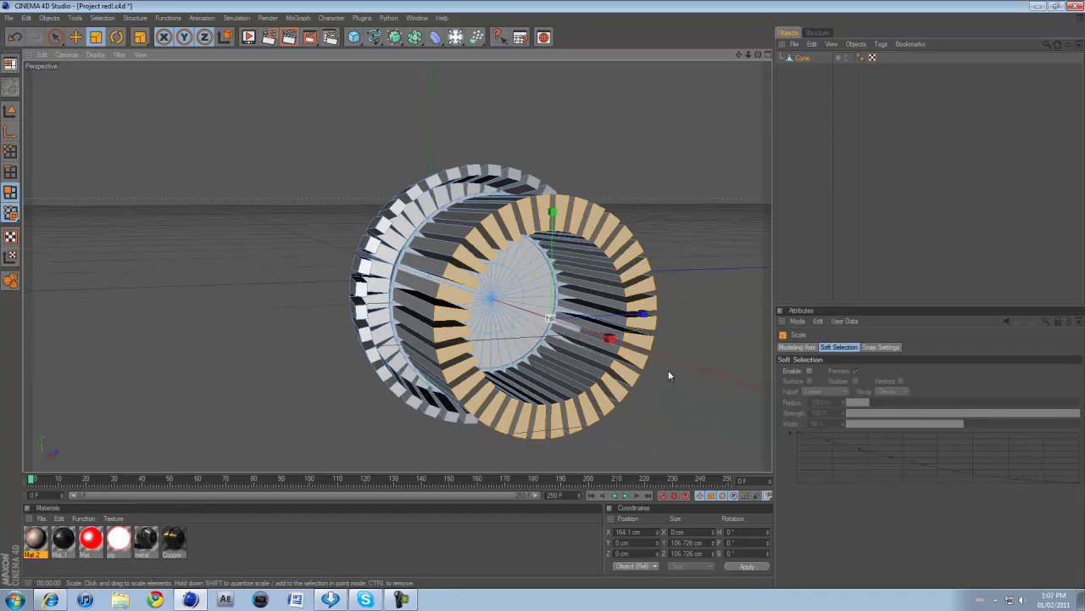
pyautogui.moveTo(668, 370); pyautogui.dragTo(545, 299)
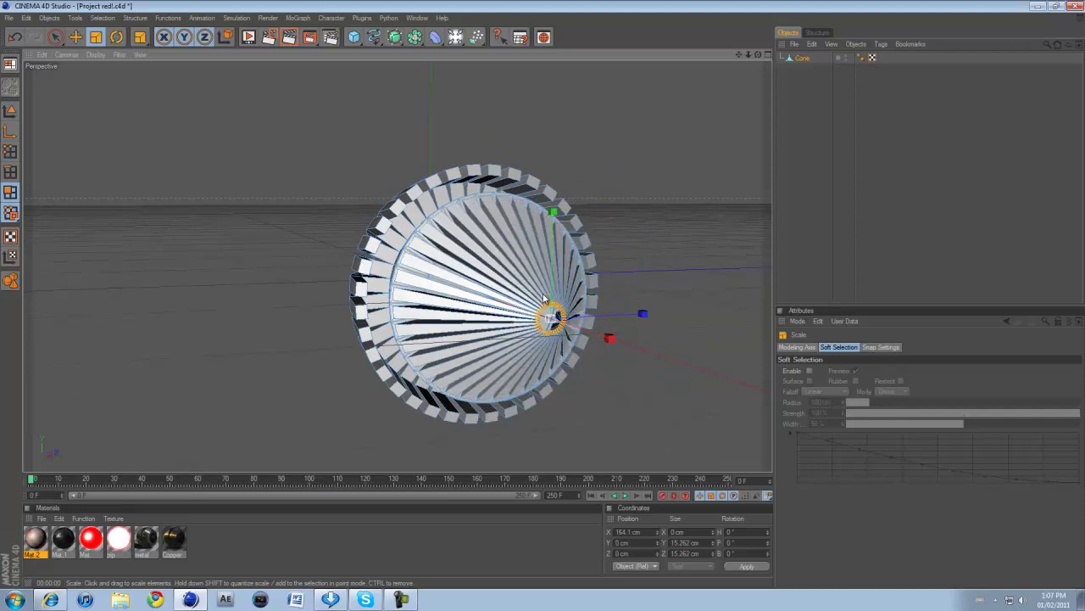
pyautogui.scroll(2, 764, 125)
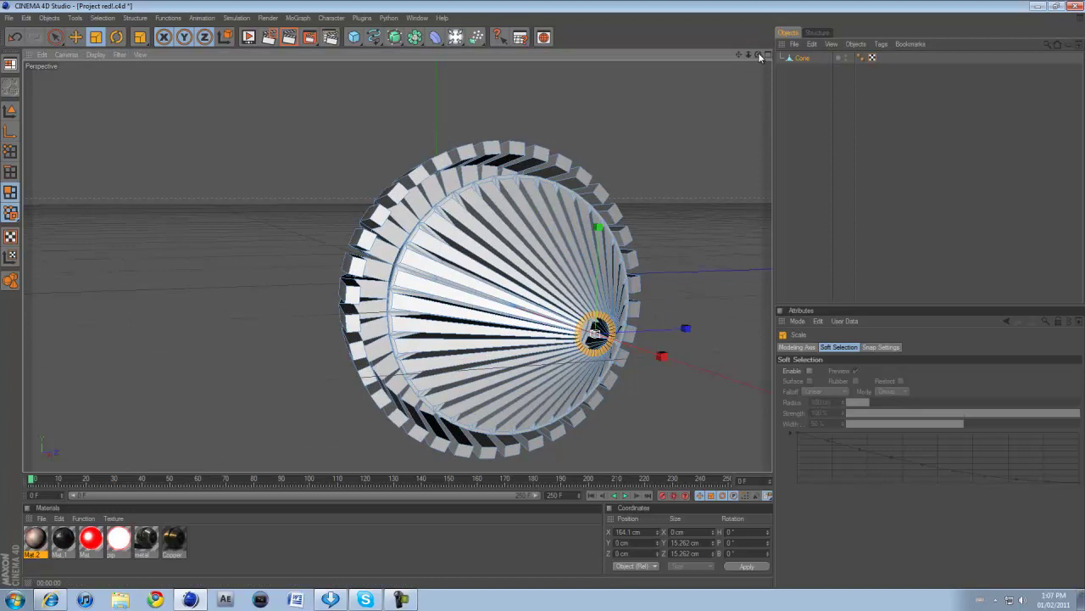
pyautogui.moveTo(759, 55); pyautogui.dragTo(700, 79)
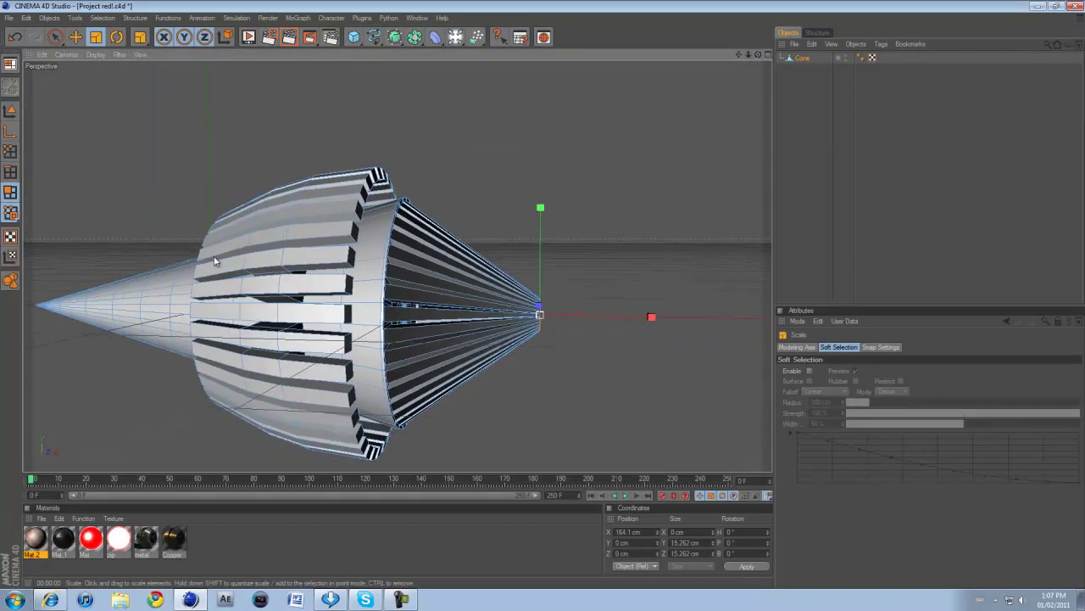
# Move the converged bar ends about 18 cm along X back toward the body and clear the selection
pyautogui.press('e')
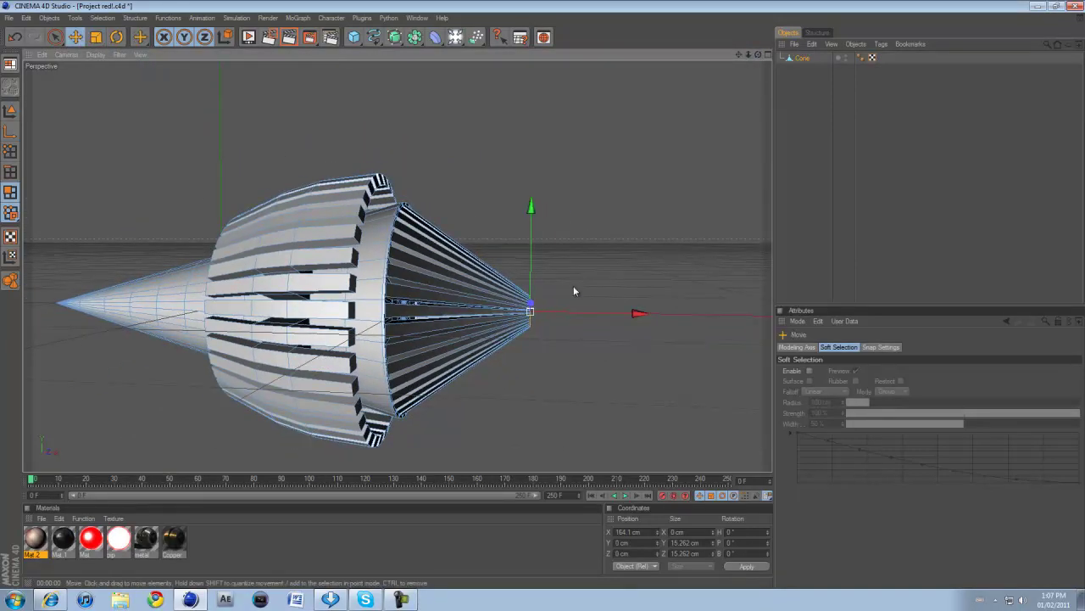
pyautogui.moveTo(560, 317); pyautogui.dragTo(543, 297)
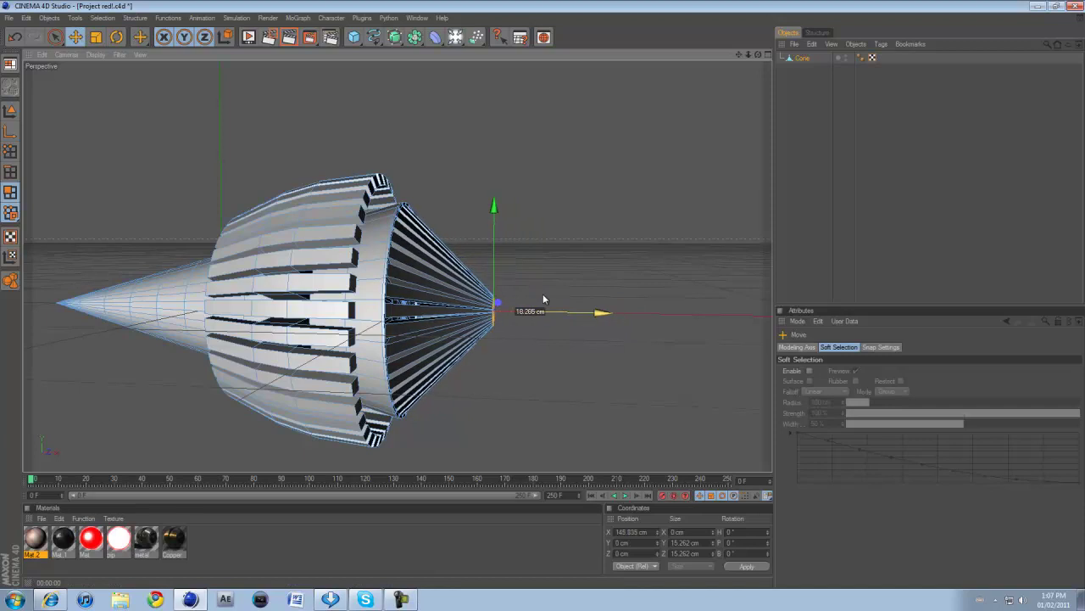
pyautogui.click(639, 210)
# Examine the model around its pointed side and view the cone's tip straight on
pyautogui.moveTo(758, 54); pyautogui.dragTo(544, 299)
pyautogui.moveTo(739, 55); pyautogui.dragTo(537, 297)
pyautogui.moveTo(738, 55); pyautogui.dragTo(543, 292)
pyautogui.scroll(3, 458, 238)
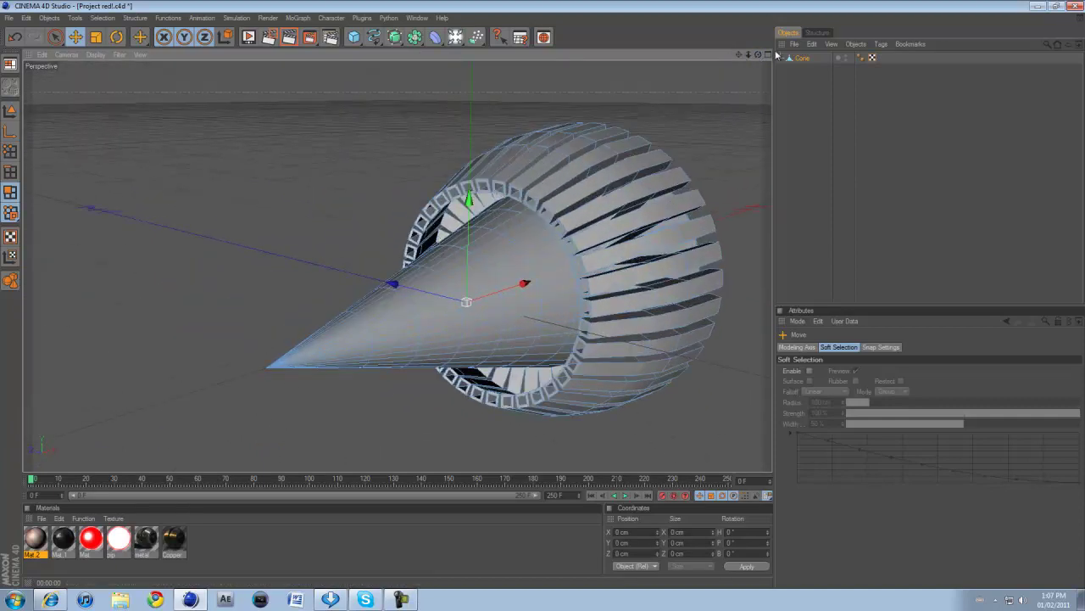
pyautogui.moveTo(748, 55); pyautogui.dragTo(543, 295)
pyautogui.scroll(1, 544, 298)
pyautogui.scroll(6, 717, 95)
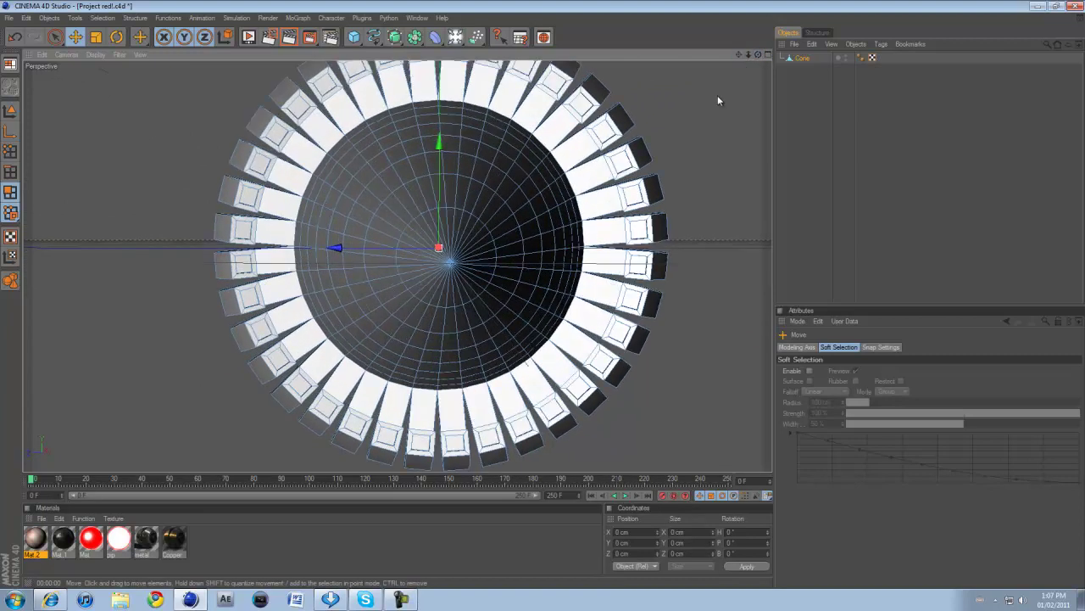
pyautogui.scroll(-4, 719, 96)
pyautogui.moveTo(738, 56); pyautogui.dragTo(542, 295)
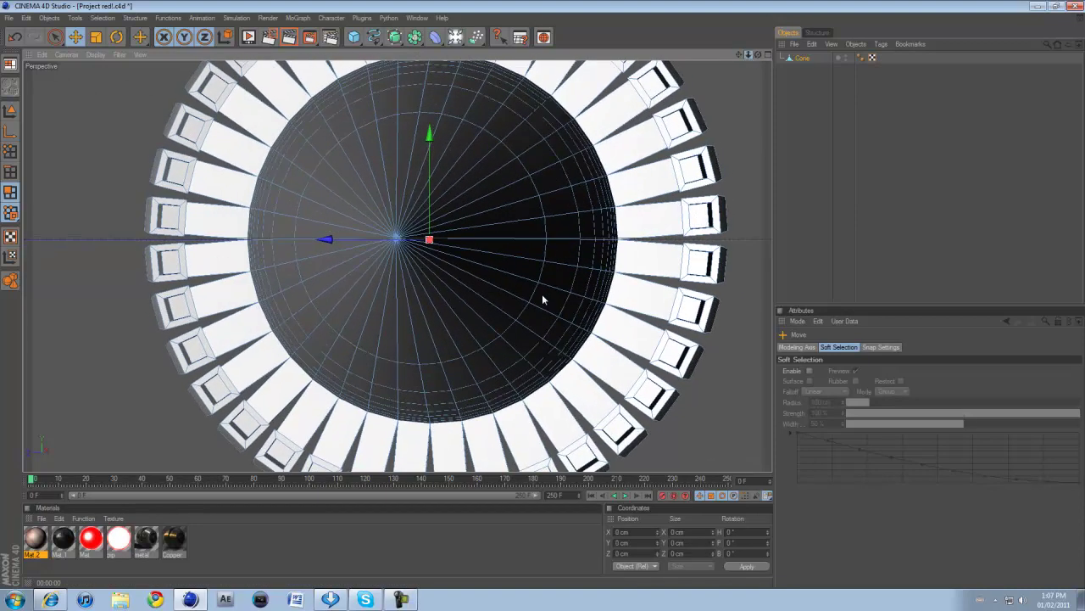
pyautogui.moveTo(758, 53); pyautogui.dragTo(544, 299)
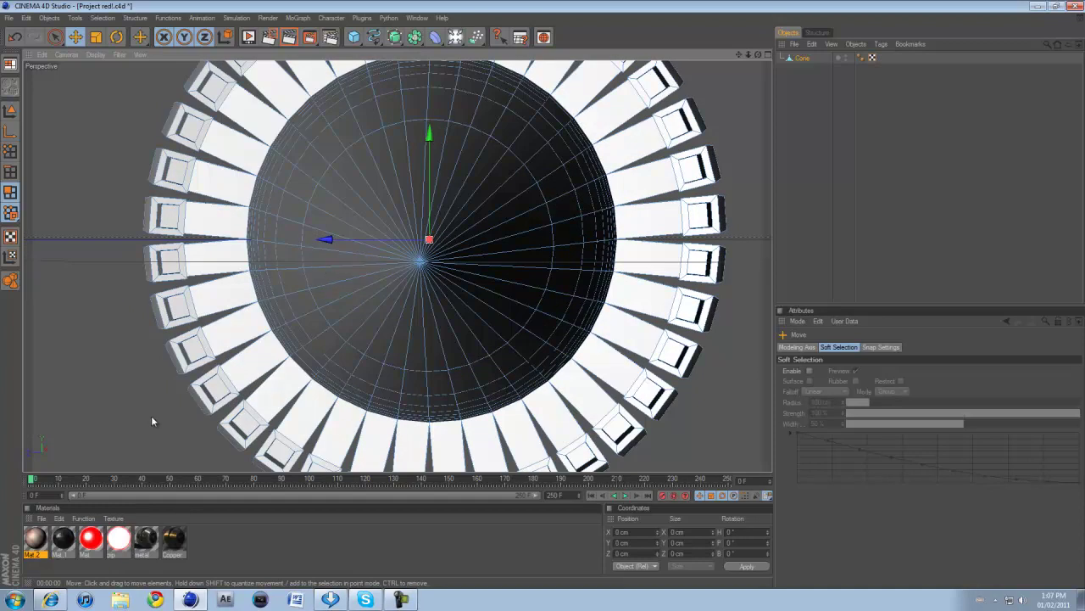
# Live-select four pairs of adjacent polygons around the cone's tip, arranged as a cross
pyautogui.click(54, 36)
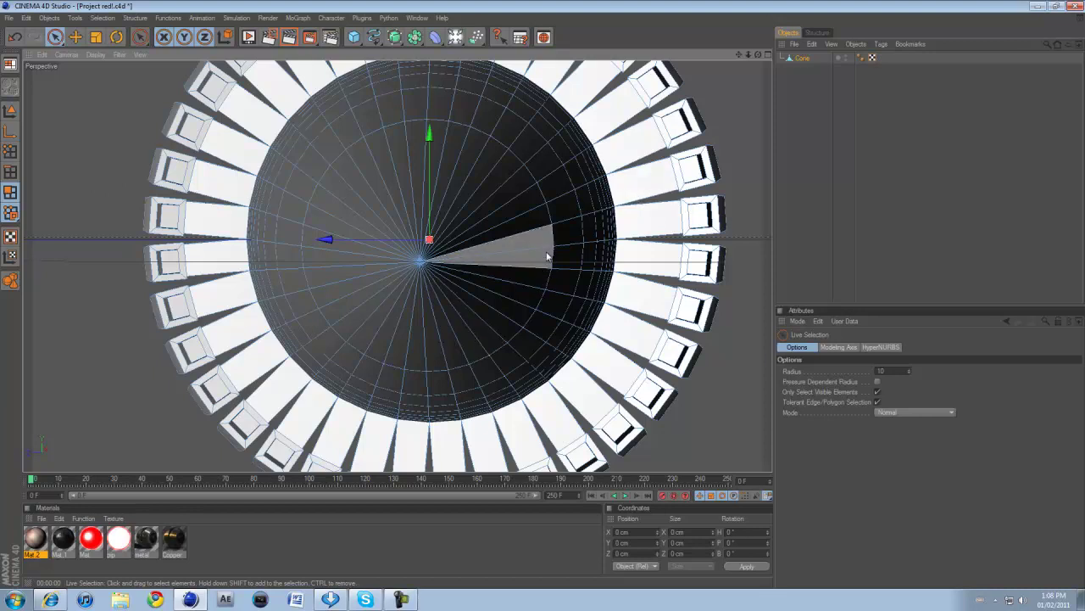
pyautogui.click(535, 265)
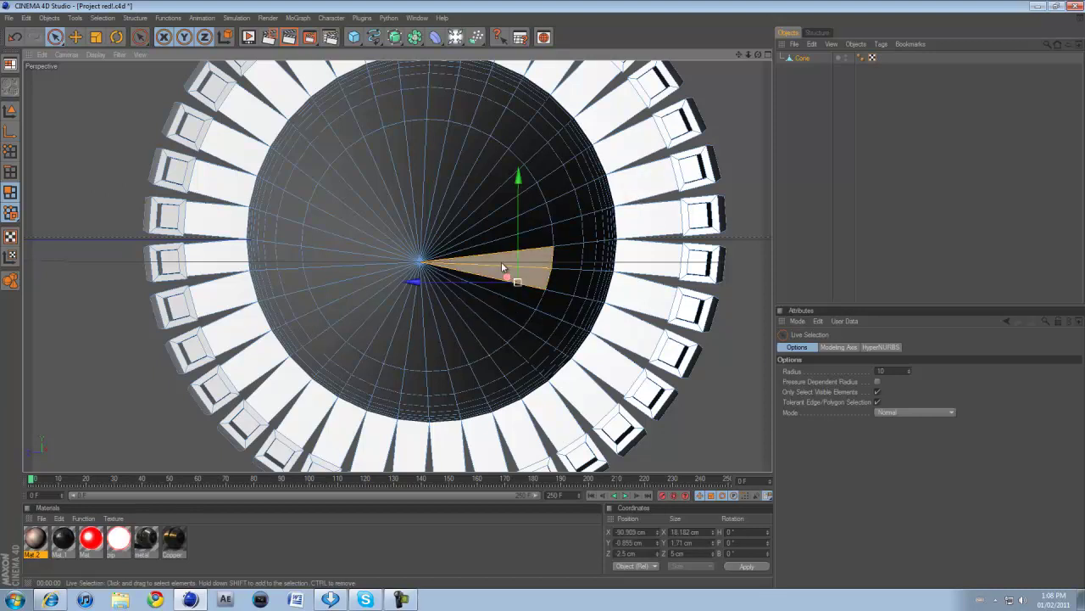
pyautogui.keyDown('shift'); pyautogui.click(319, 265); pyautogui.keyUp('shift')
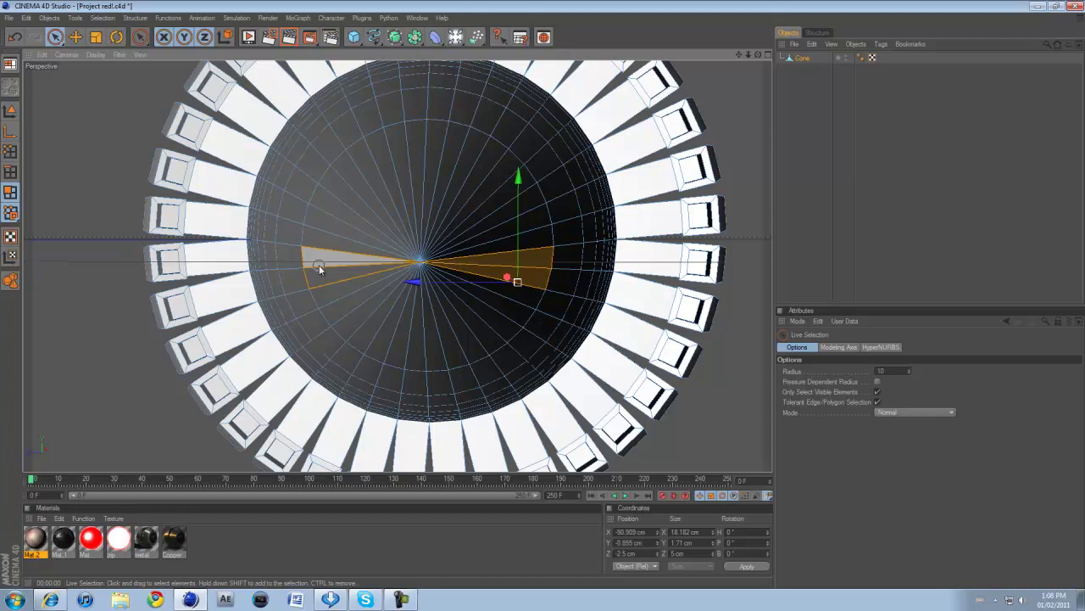
pyautogui.keyDown('shift'); pyautogui.click(429, 154); pyautogui.keyUp('shift')
pyautogui.keyDown('shift'); pyautogui.click(424, 304); pyautogui.keyUp('shift')
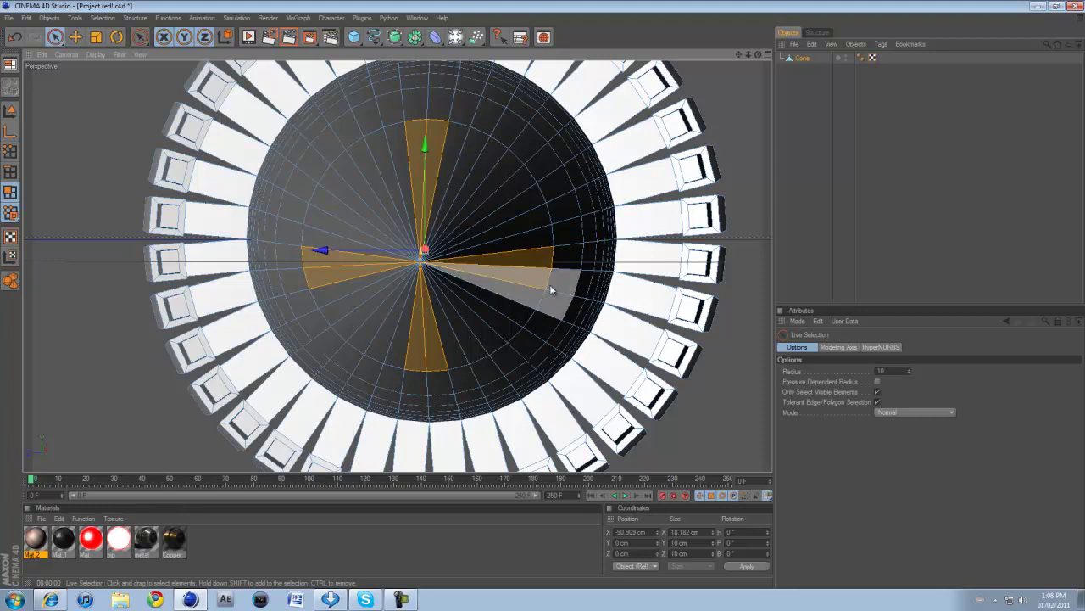
# Shift both horizontal arms of the cross selection up by one polygon by deselecting their lower polygons and adding the ones above
pyautogui.keyDown('alt'); pyautogui.moveTo(551, 290); pyautogui.dragTo(545, 297); pyautogui.keyUp('alt')
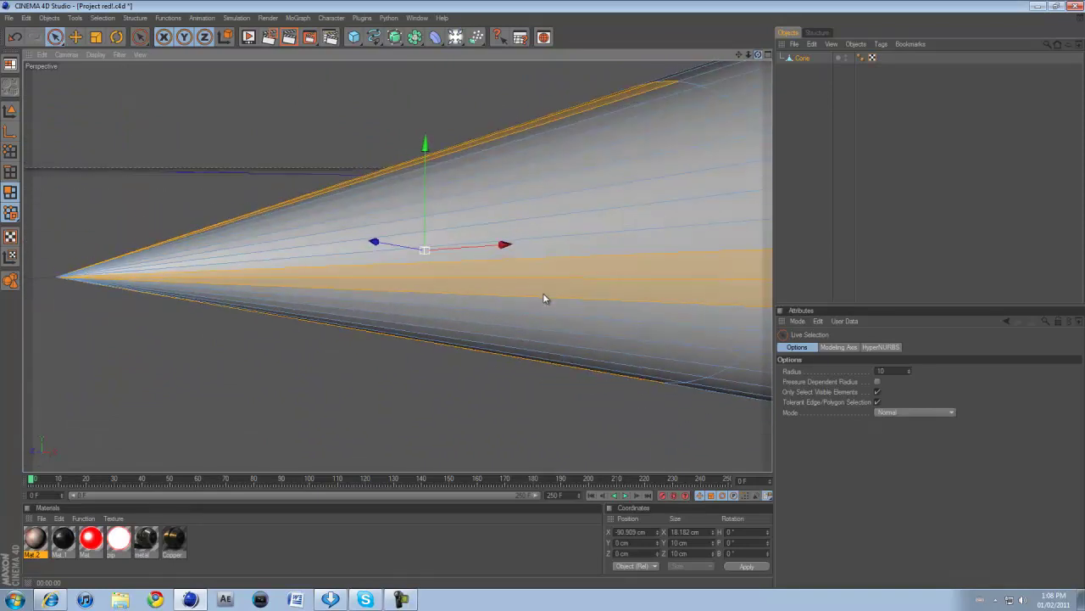
pyautogui.keyDown('ctrl'); pyautogui.click(577, 294); pyautogui.keyUp('ctrl')
pyautogui.keyDown('shift'); pyautogui.click(571, 248); pyautogui.keyUp('shift')
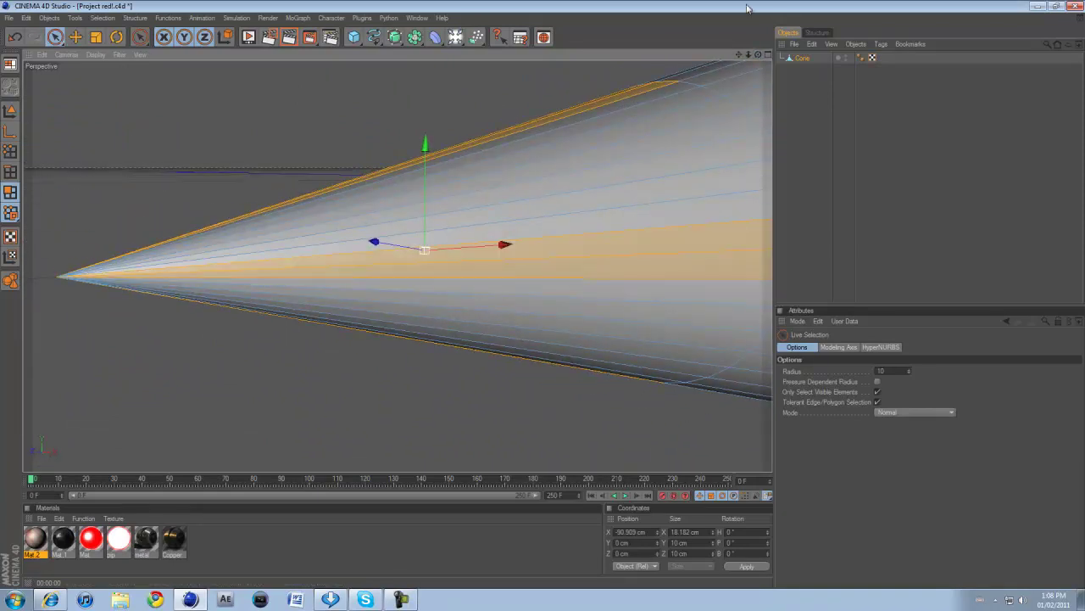
pyautogui.keyDown('alt'); pyautogui.moveTo(538, 295); pyautogui.dragTo(541, 294); pyautogui.keyUp('alt')
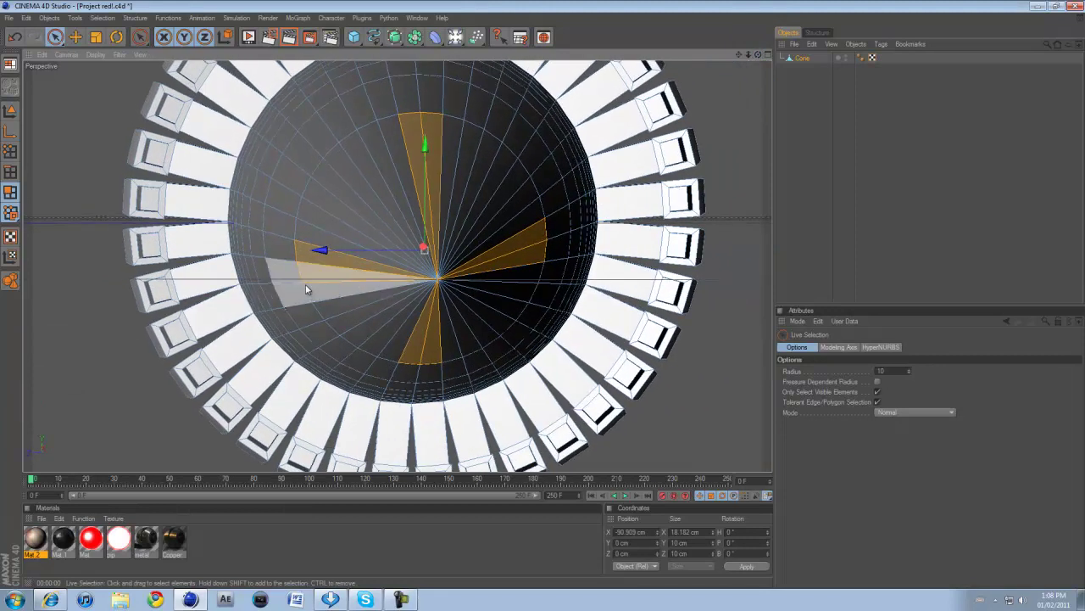
pyautogui.keyDown('ctrl'); pyautogui.click(312, 281); pyautogui.keyUp('ctrl')
pyautogui.keyDown('shift'); pyautogui.click(305, 242); pyautogui.keyUp('shift')
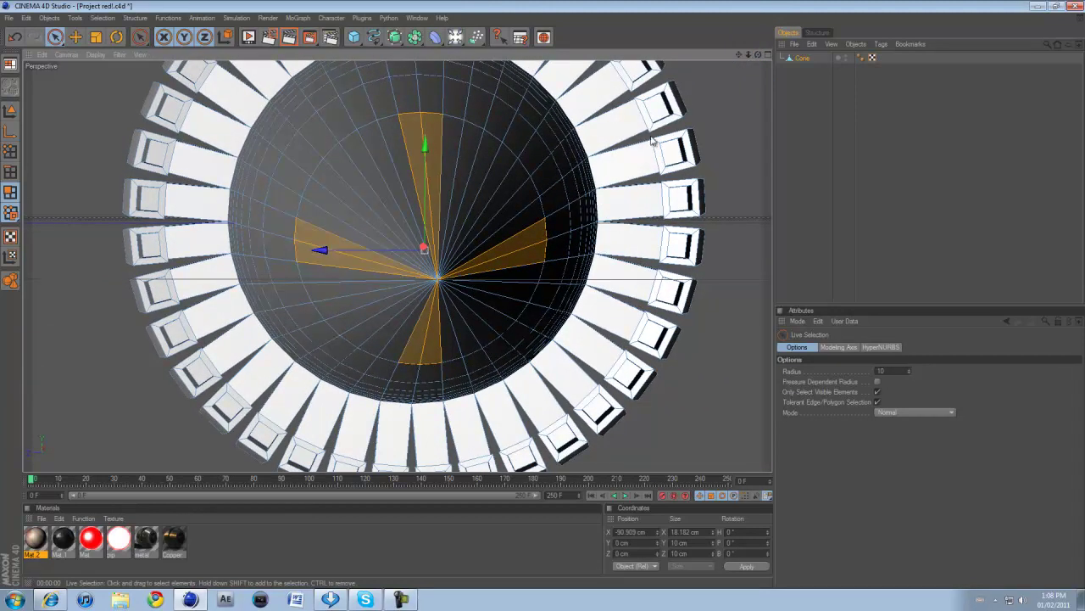
# Extend each of the four selected polygon strips two rings further from the cone's tip
pyautogui.keyDown('alt'); pyautogui.moveTo(545, 297); pyautogui.dragTo(491, 137); pyautogui.keyUp('alt')
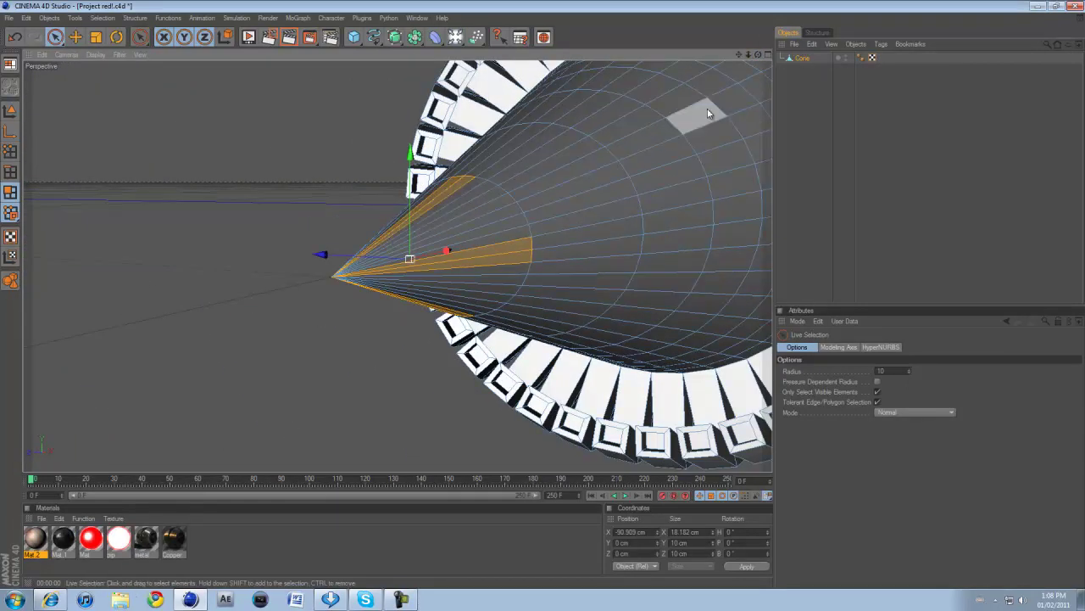
pyautogui.hotkey('ctrl', 'shift', 'z')
pyautogui.scroll(-1, 763, 63)
pyautogui.moveTo(760, 56); pyautogui.dragTo(511, 249)
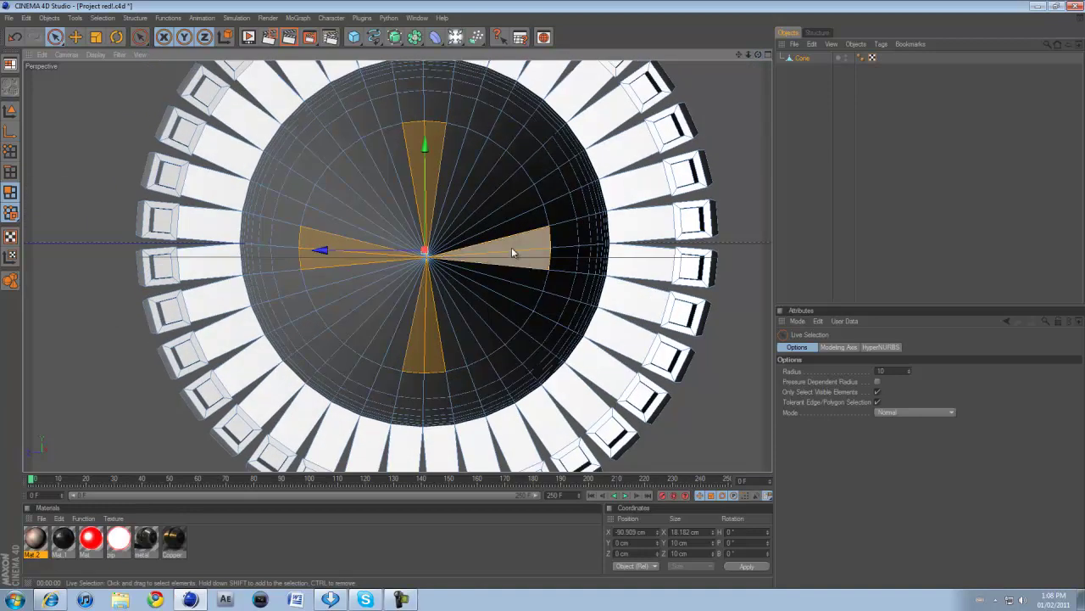
pyautogui.keyDown('shift'); pyautogui.click(566, 248); pyautogui.keyUp('shift')
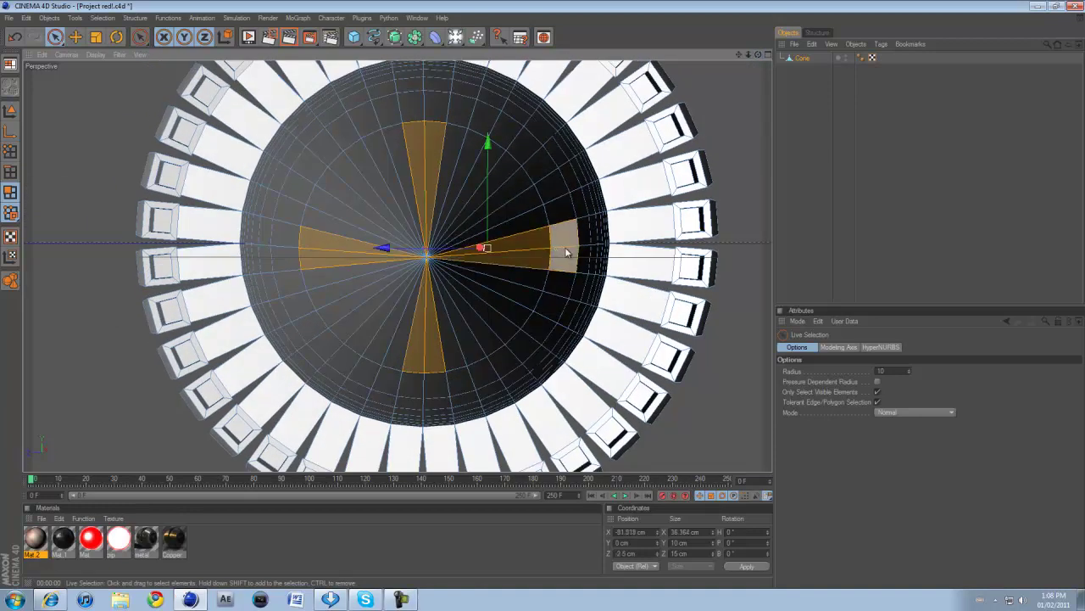
pyautogui.keyDown('shift'); pyautogui.click(584, 246); pyautogui.keyUp('shift')
pyautogui.keyDown('shift'); pyautogui.click(424, 95); pyautogui.keyUp('shift')
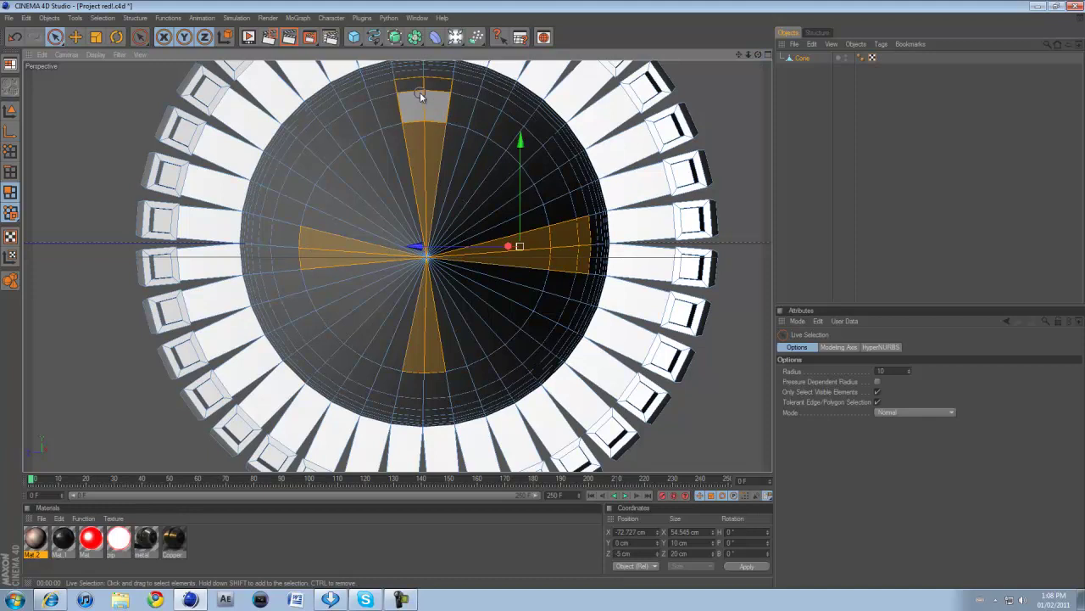
pyautogui.keyDown('shift'); pyautogui.click(270, 251); pyautogui.keyUp('shift')
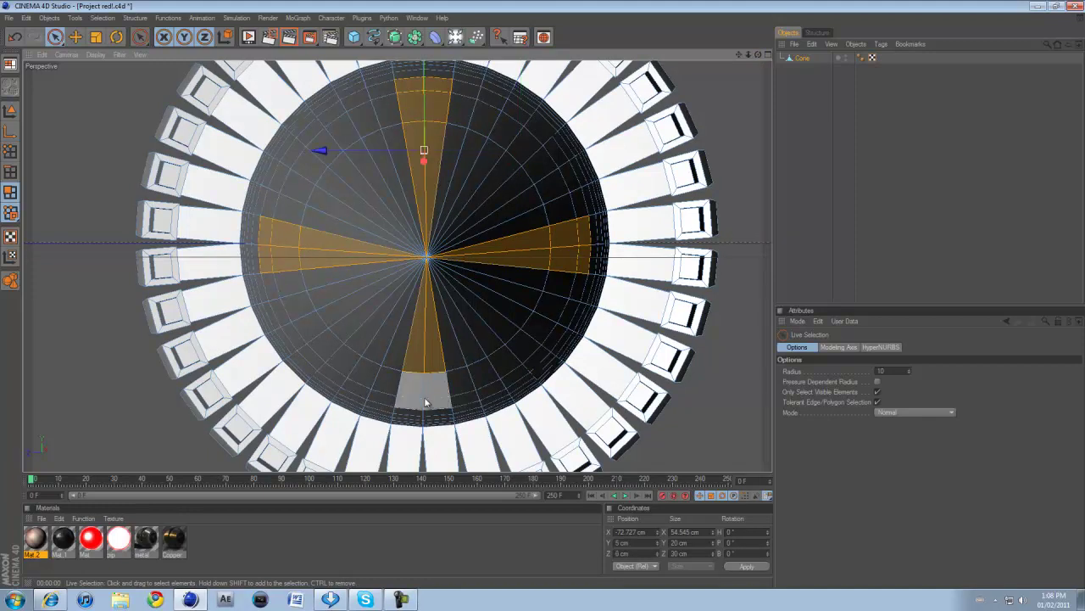
pyautogui.keyDown('shift'); pyautogui.click(424, 395); pyautogui.keyUp('shift')
# Extrude the four selected strips outward with Preserve Groups on to form raised fins along the cone
pyautogui.keyDown('alt'); pyautogui.moveTo(554, 301); pyautogui.dragTo(548, 298); pyautogui.keyUp('alt')
pyautogui.scroll(-5, 548, 299)
pyautogui.scroll(3, 346, 265)
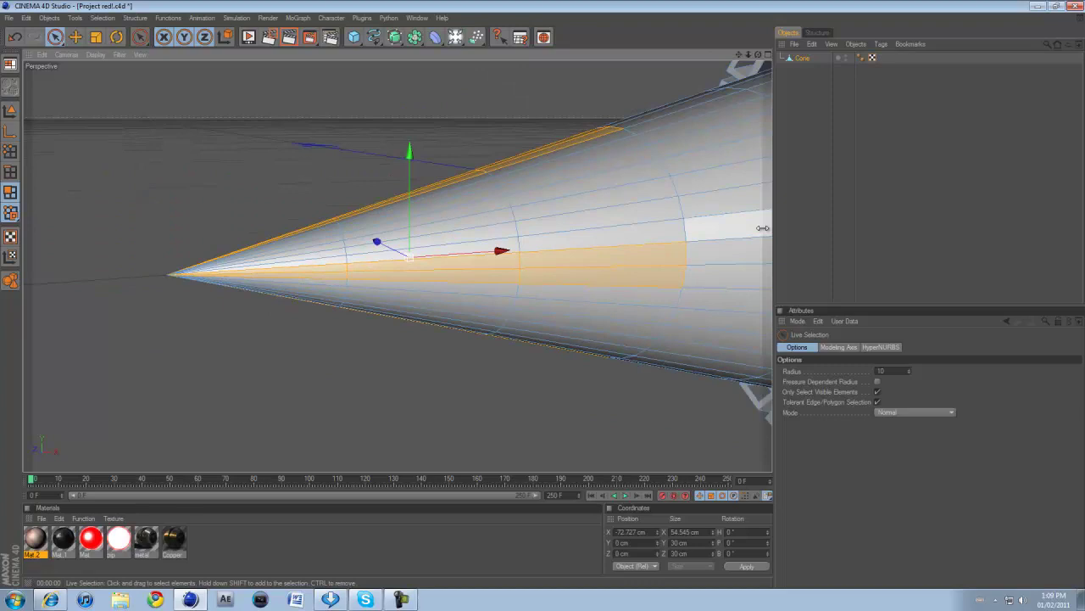
pyautogui.rightClick(182, 372)
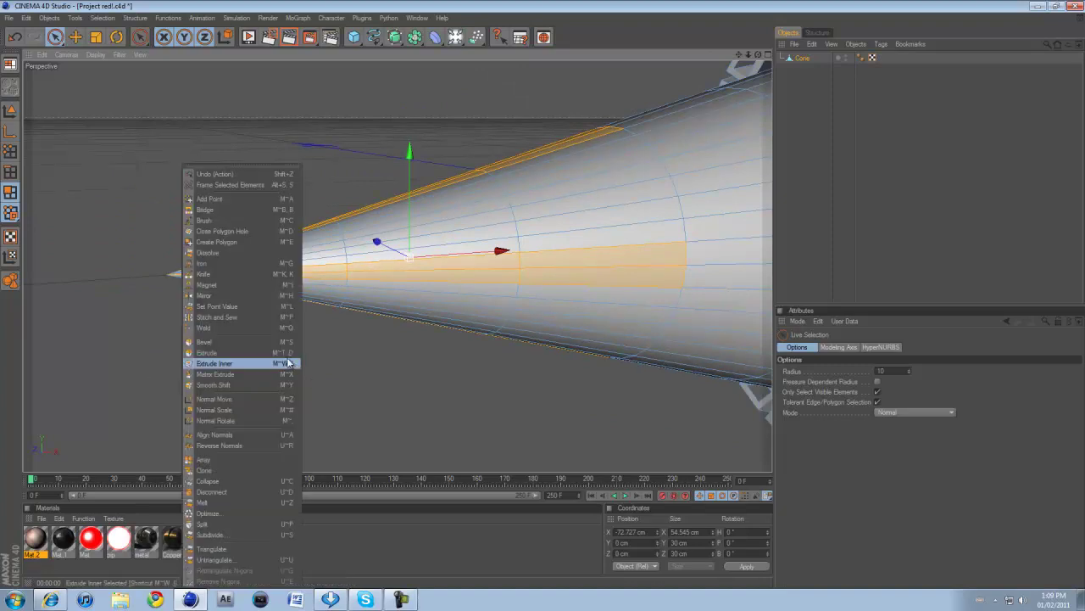
pyautogui.click(286, 350)
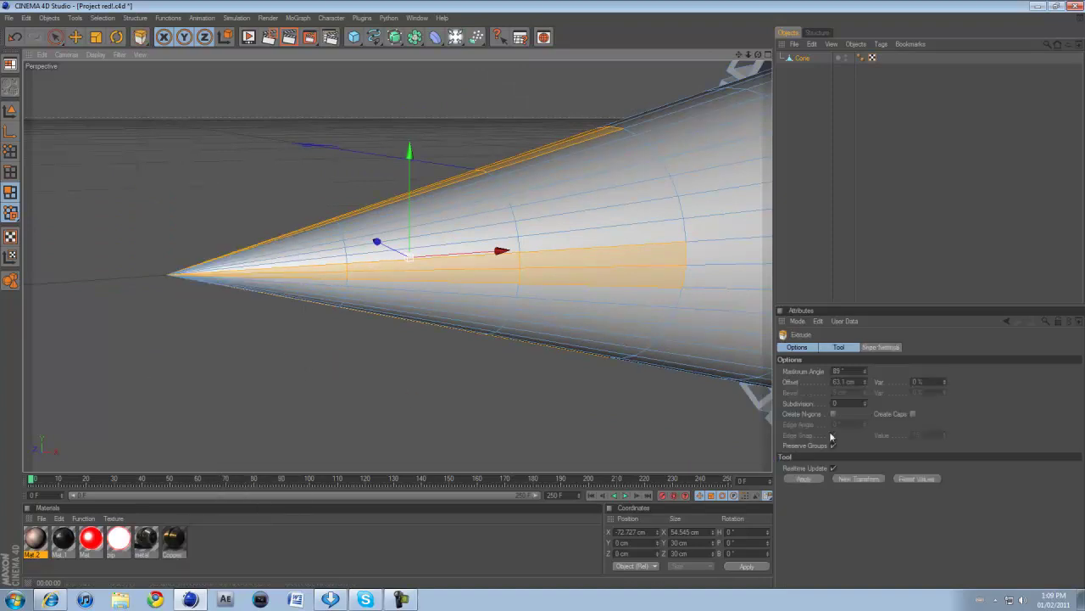
pyautogui.moveTo(531, 400); pyautogui.dragTo(542, 294)
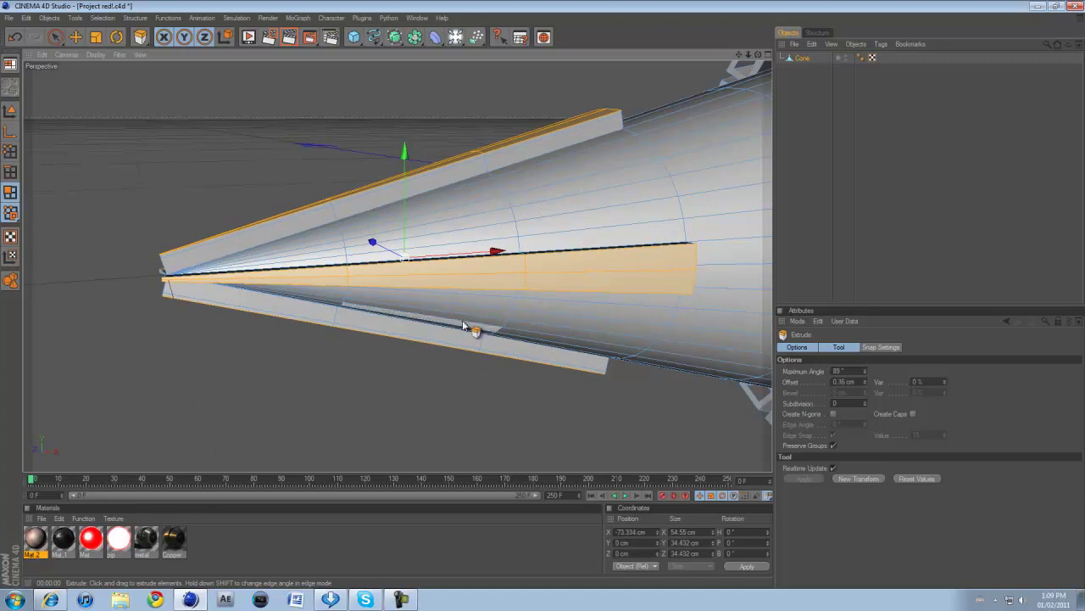
# Set the Live Selection radius to 5 and select the outermost front polygons at the tip end of all four fins
pyautogui.moveTo(758, 54); pyautogui.dragTo(542, 294)
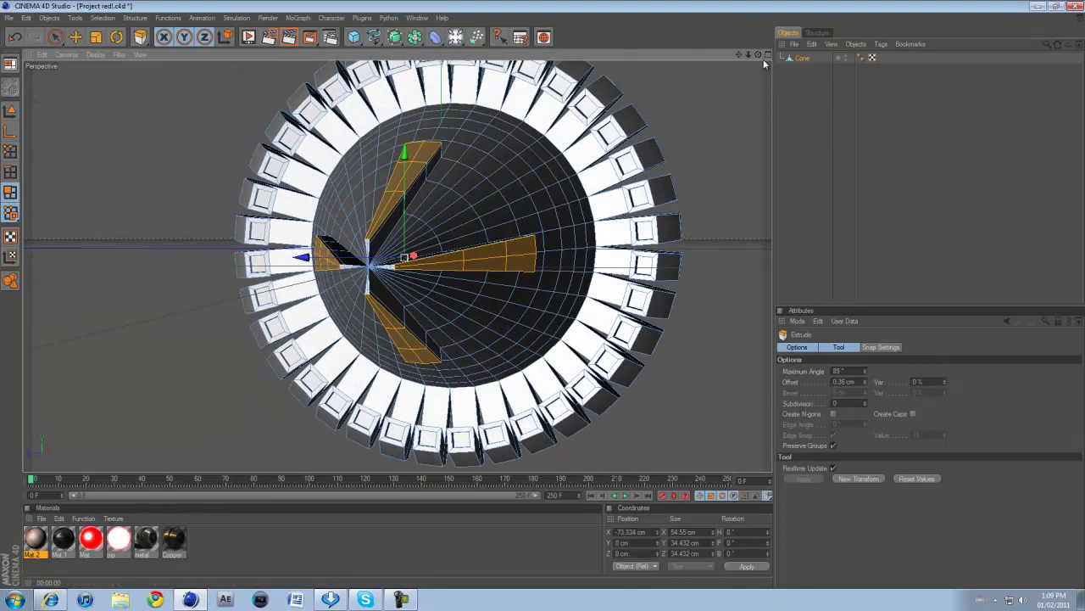
pyautogui.moveTo(759, 56); pyautogui.dragTo(551, 285)
pyautogui.scroll(3, 588, 137)
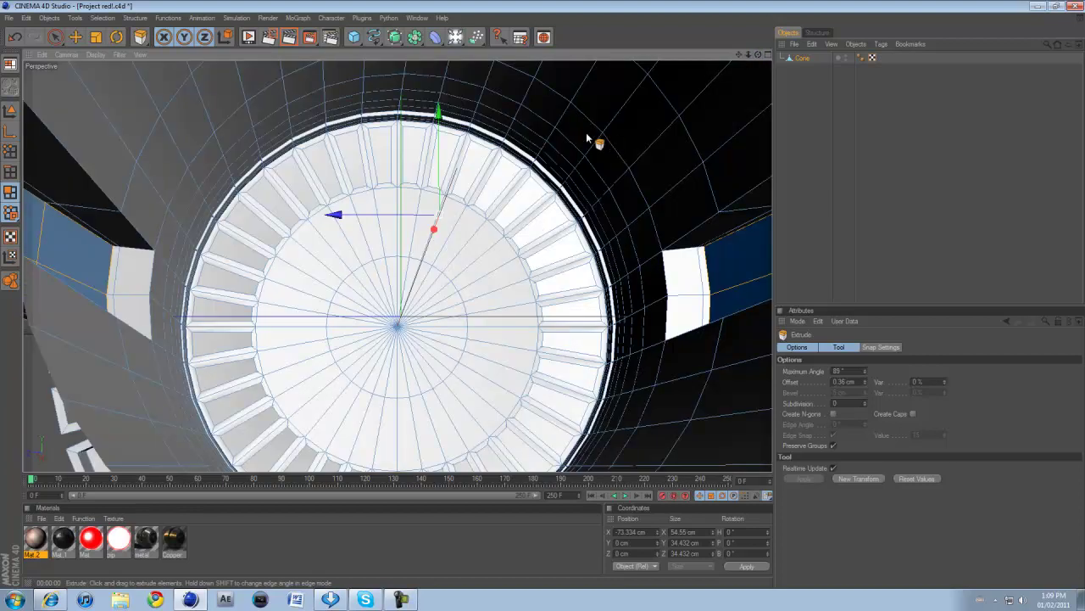
pyautogui.scroll(-2, 585, 138)
pyautogui.moveTo(739, 57); pyautogui.dragTo(488, 351)
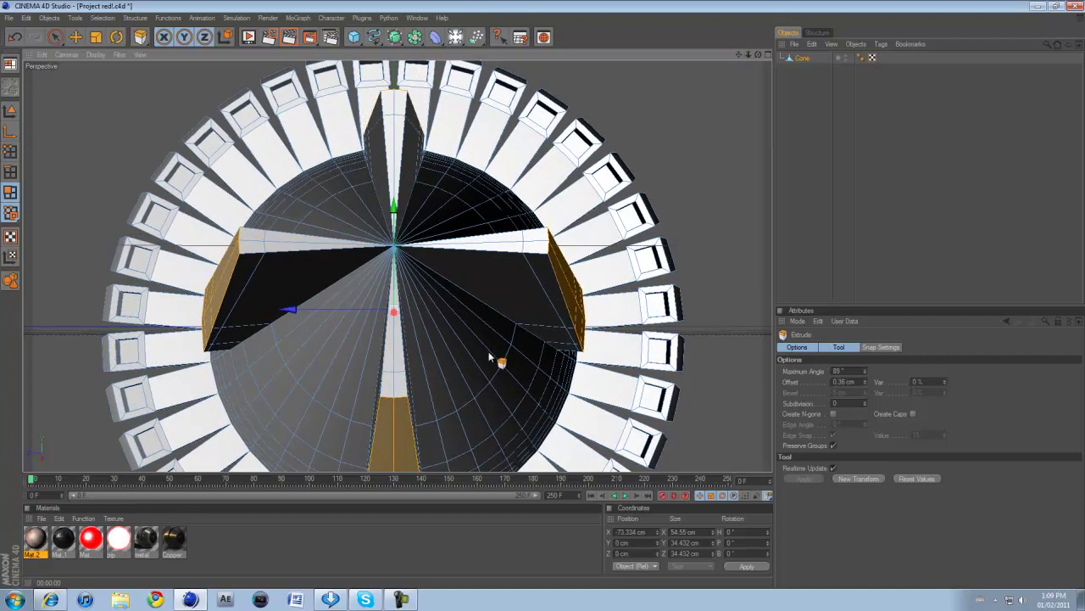
pyautogui.click(55, 36)
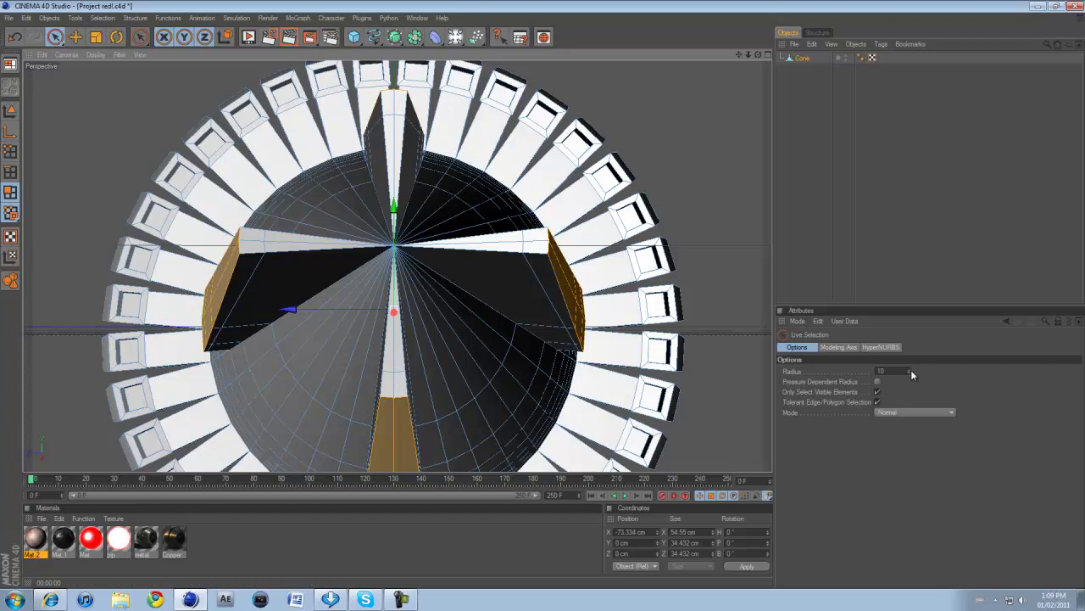
pyautogui.moveTo(909, 372); pyautogui.dragTo(910, 376)
pyautogui.click(396, 109)
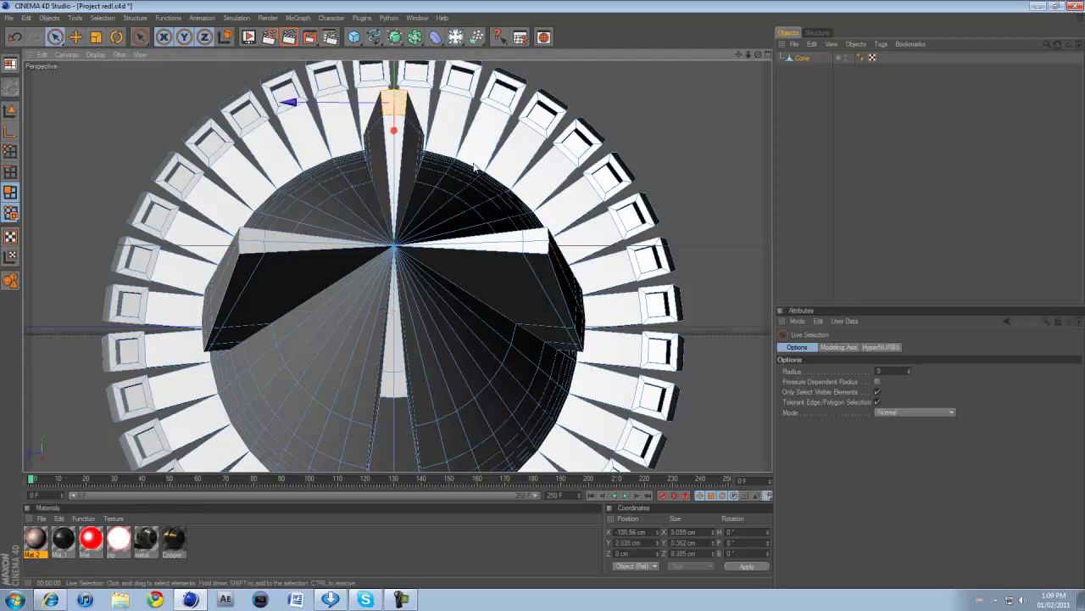
pyautogui.keyDown('shift'); pyautogui.click(534, 241); pyautogui.keyUp('shift')
pyautogui.keyDown('shift'); pyautogui.click(395, 397); pyautogui.keyUp('shift')
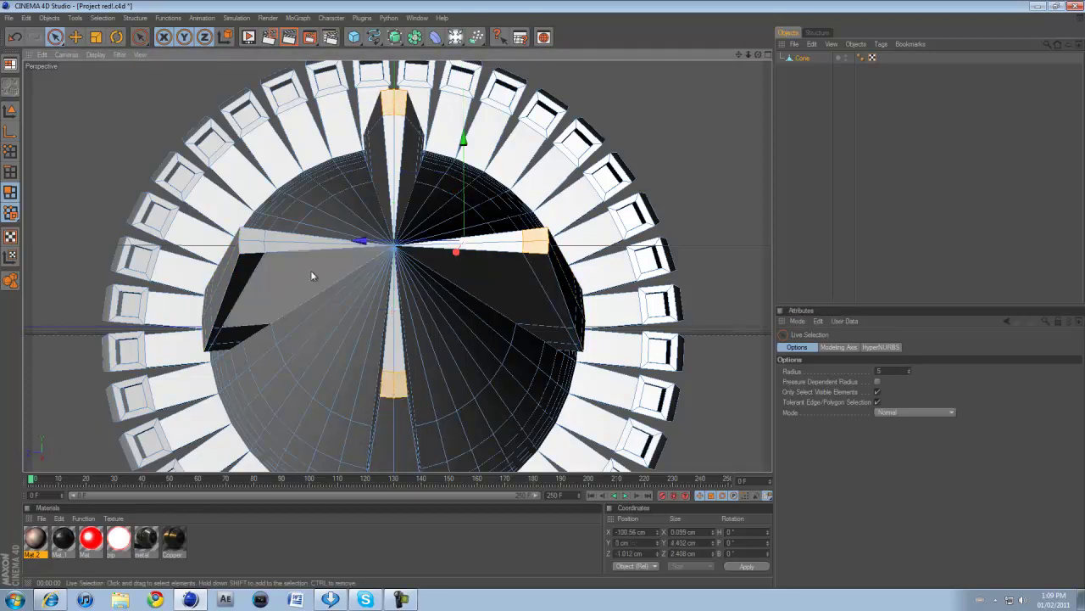
pyautogui.keyDown('shift'); pyautogui.click(256, 242); pyautogui.keyUp('shift')
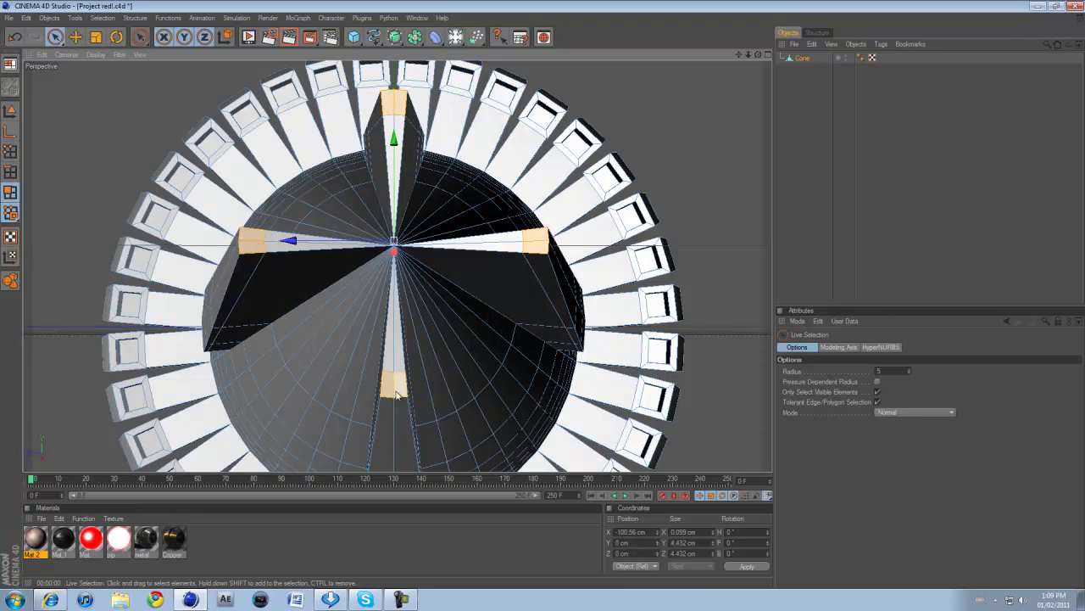
pyautogui.moveTo(758, 55); pyautogui.dragTo(542, 293)
pyautogui.moveTo(753, 54); pyautogui.dragTo(226, 305)
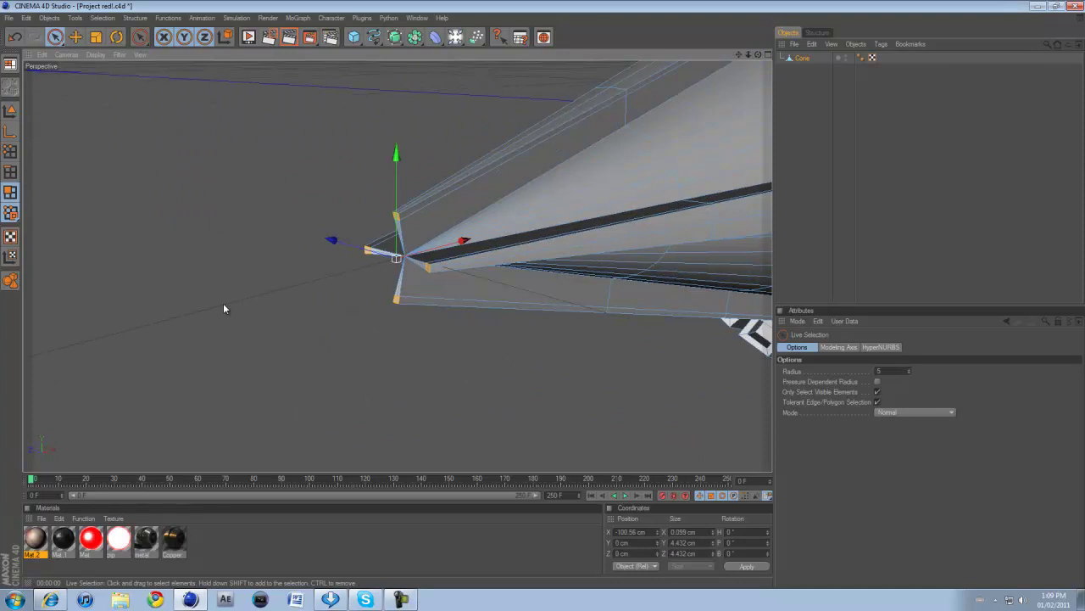
# Extrude the selected fin end polygons forward by about 7.5 cm so they converge in front of the cone's tip
pyautogui.rightClick(226, 306)
pyautogui.click(244, 352)
pyautogui.moveTo(560, 293); pyautogui.dragTo(544, 299)
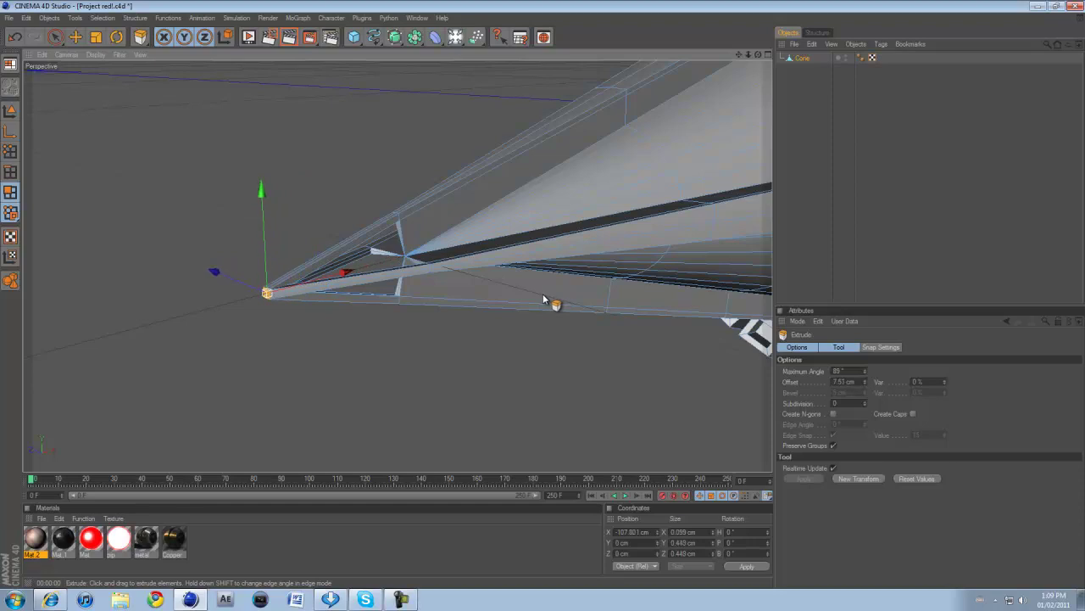
pyautogui.click(93, 38)
pyautogui.click(75, 38)
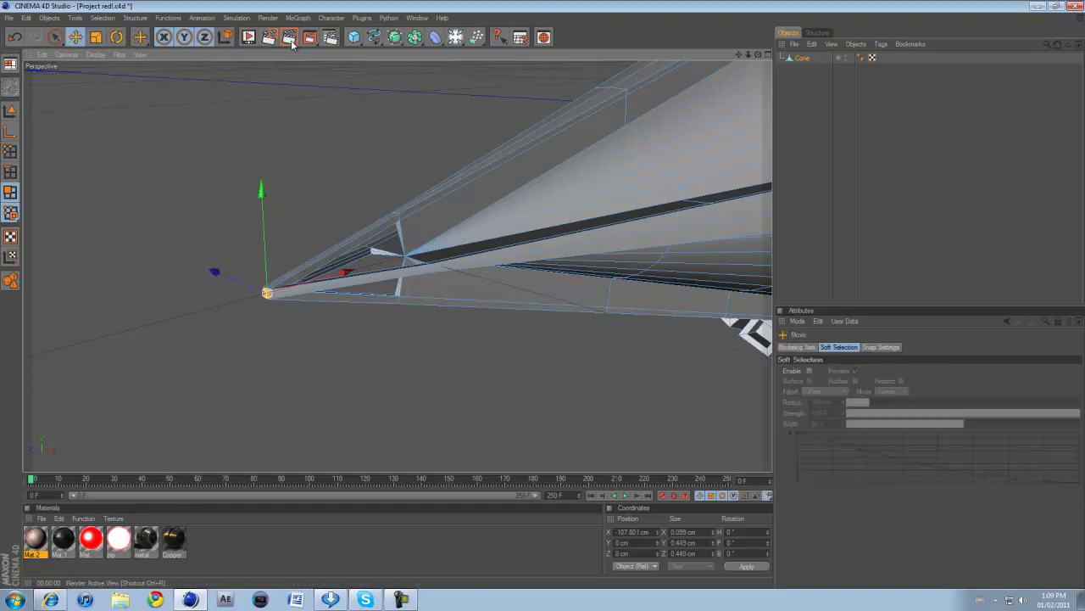
# Render the active view, clear the polygon selection and inspect the finned cone from the side
pyautogui.hotkey('ctrl', 'r')
pyautogui.scroll(-6, 350, 276)
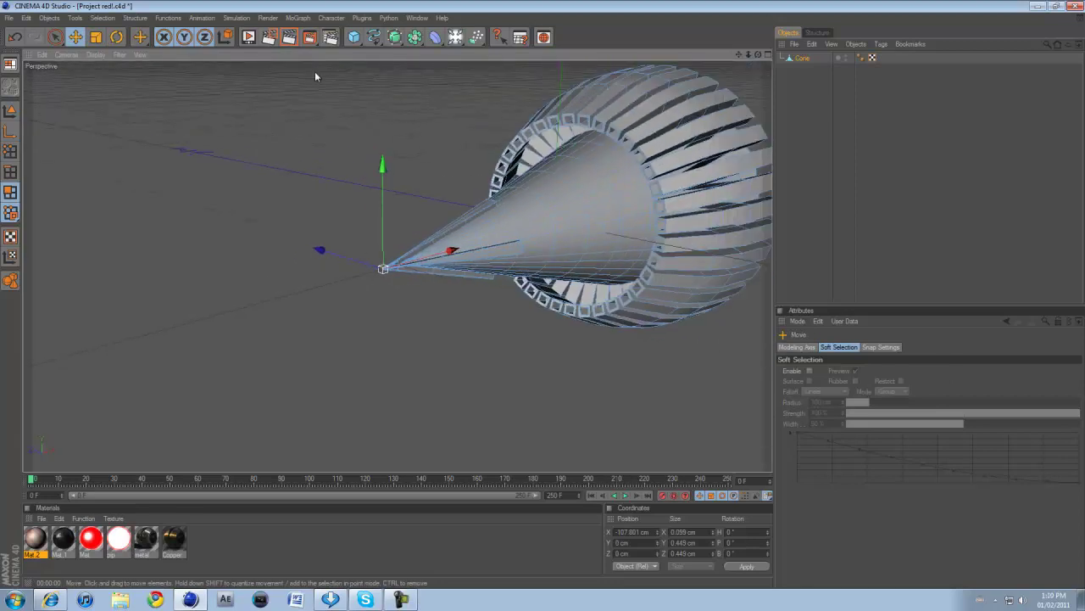
pyautogui.click(288, 35)
pyautogui.click(248, 38)
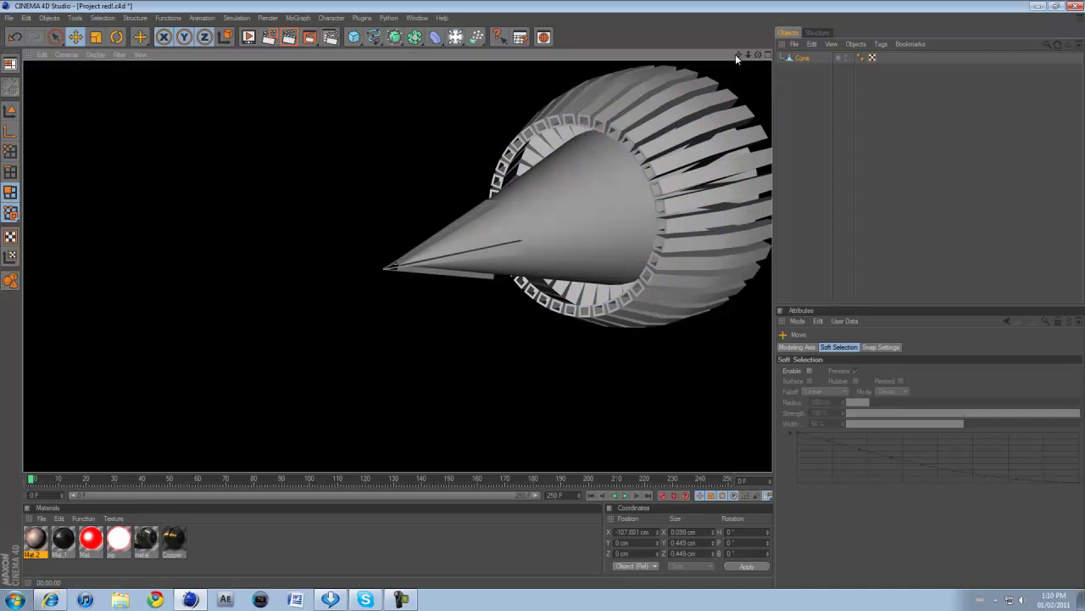
pyautogui.moveTo(739, 54); pyautogui.dragTo(542, 295)
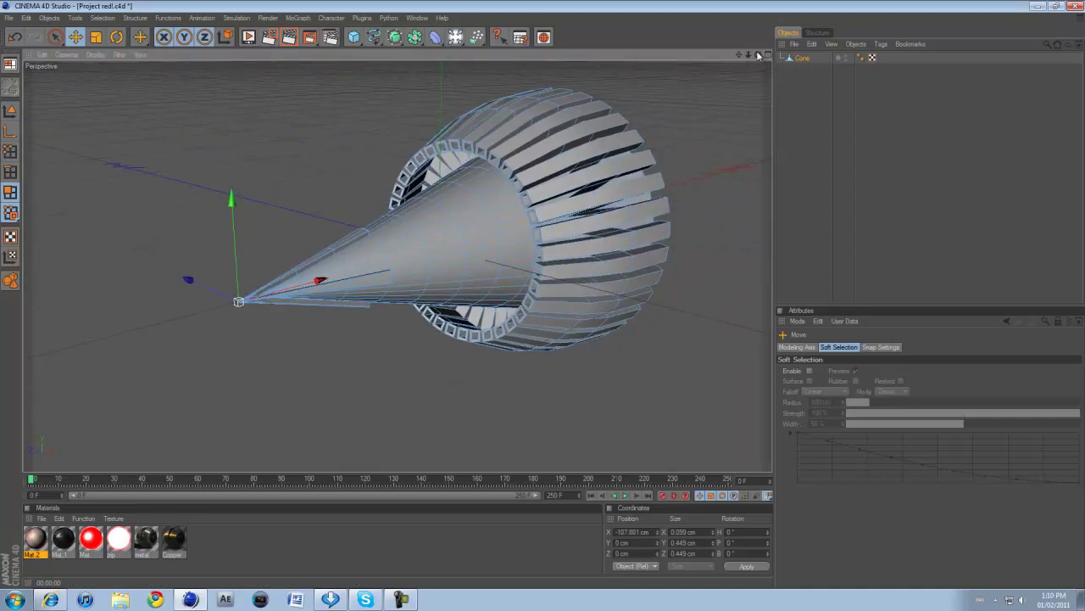
pyautogui.moveTo(758, 56); pyautogui.dragTo(543, 294)
pyautogui.click(640, 151)
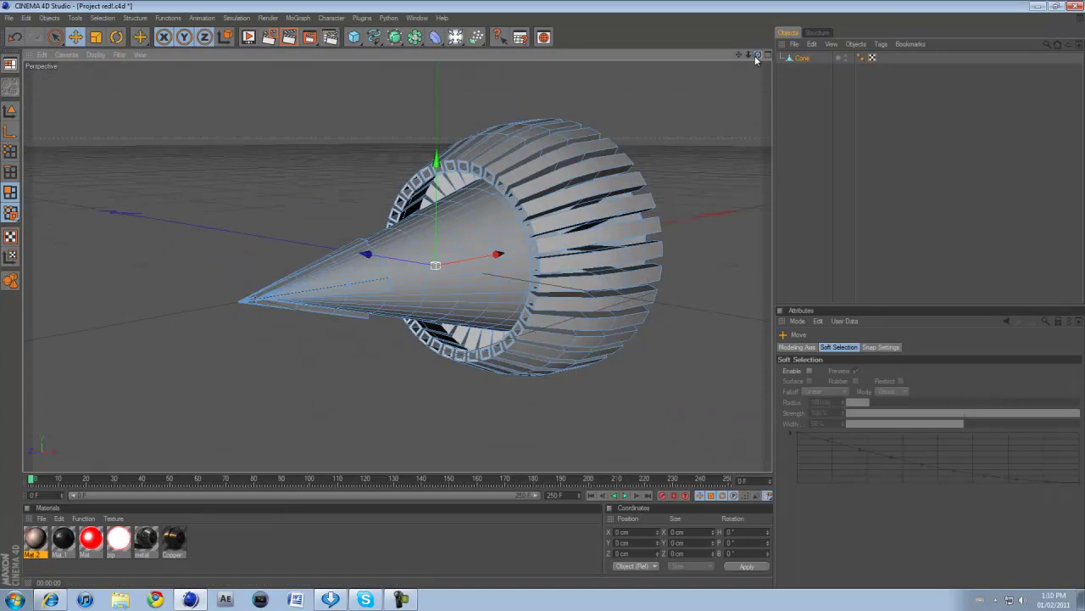
pyautogui.moveTo(755, 55); pyautogui.dragTo(536, 261)
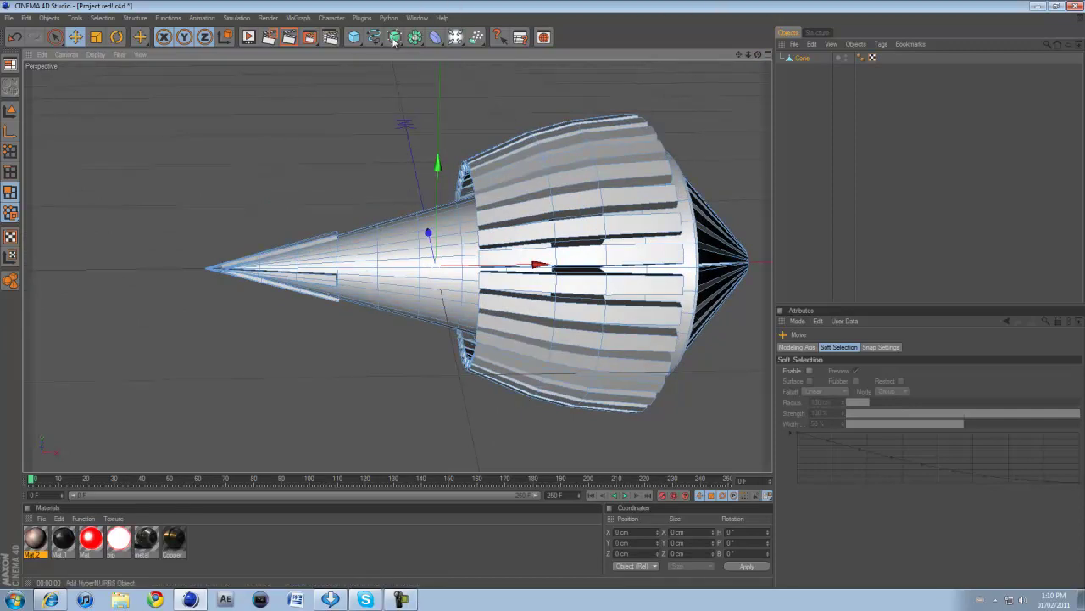
# Add a Tube with a 4 cm inner radius, 5 cm outer radius and 5 cm height
pyautogui.moveTo(360, 41); pyautogui.dragTo(385, 107)
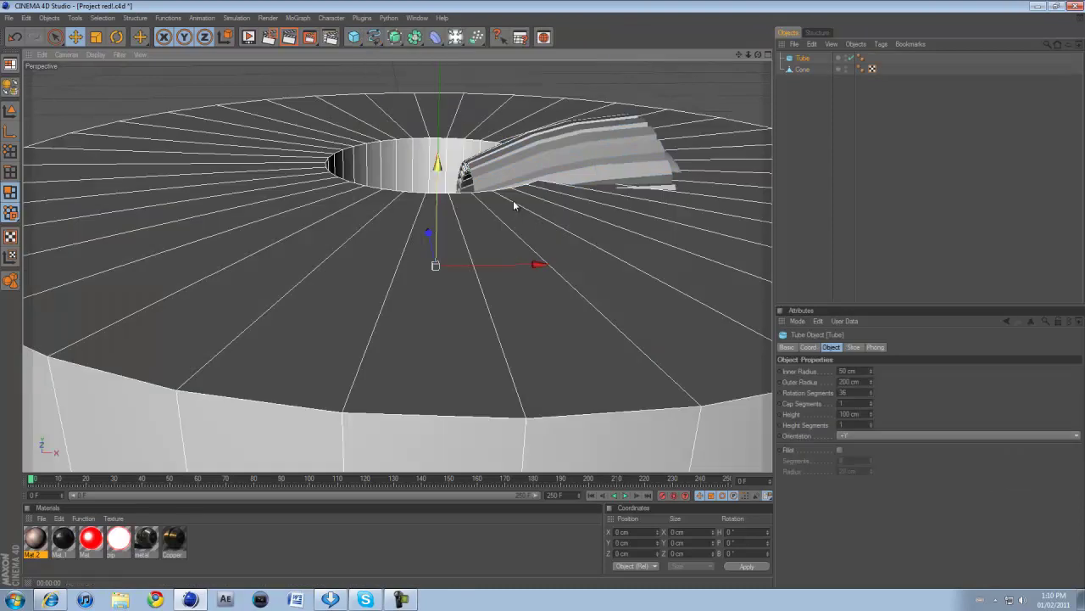
pyautogui.scroll(-3, 502, 190)
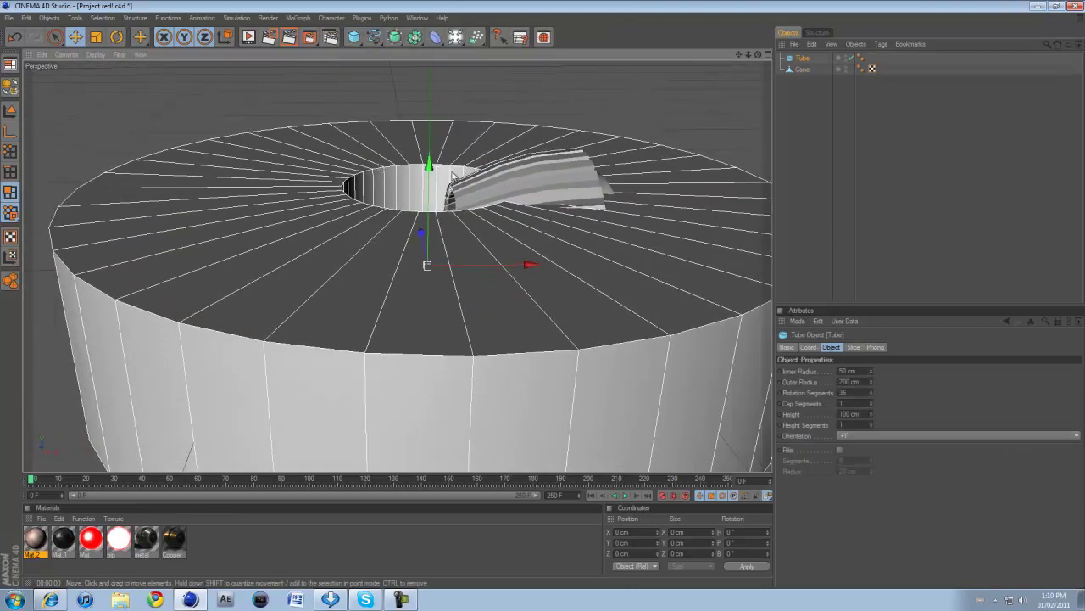
pyautogui.click(863, 371)
pyautogui.write('4')
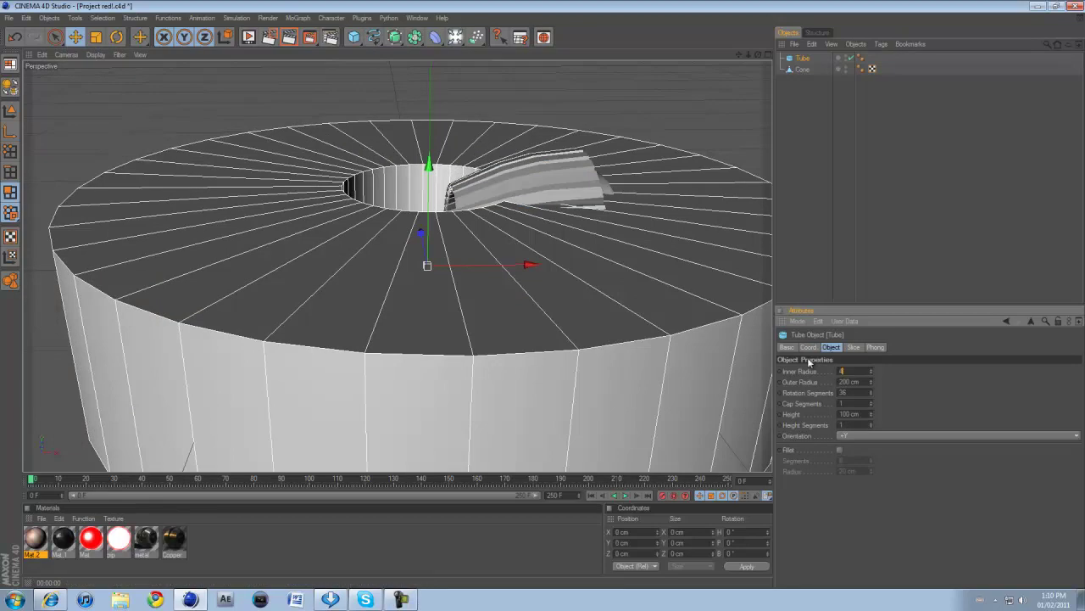
pyautogui.click(863, 382)
pyautogui.write('5')
pyautogui.press('Return')
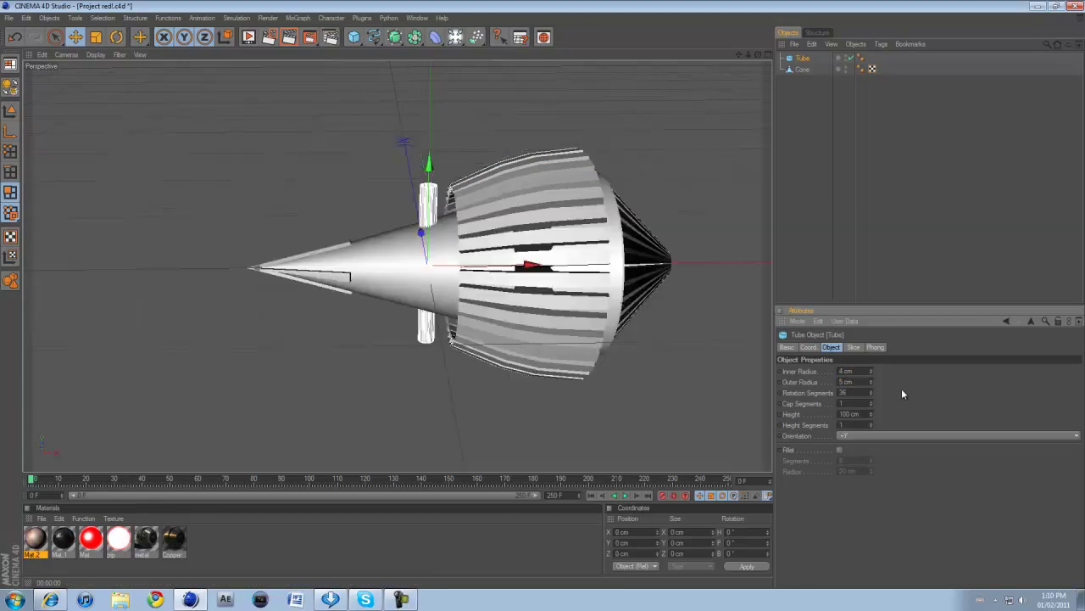
pyautogui.press('Return')
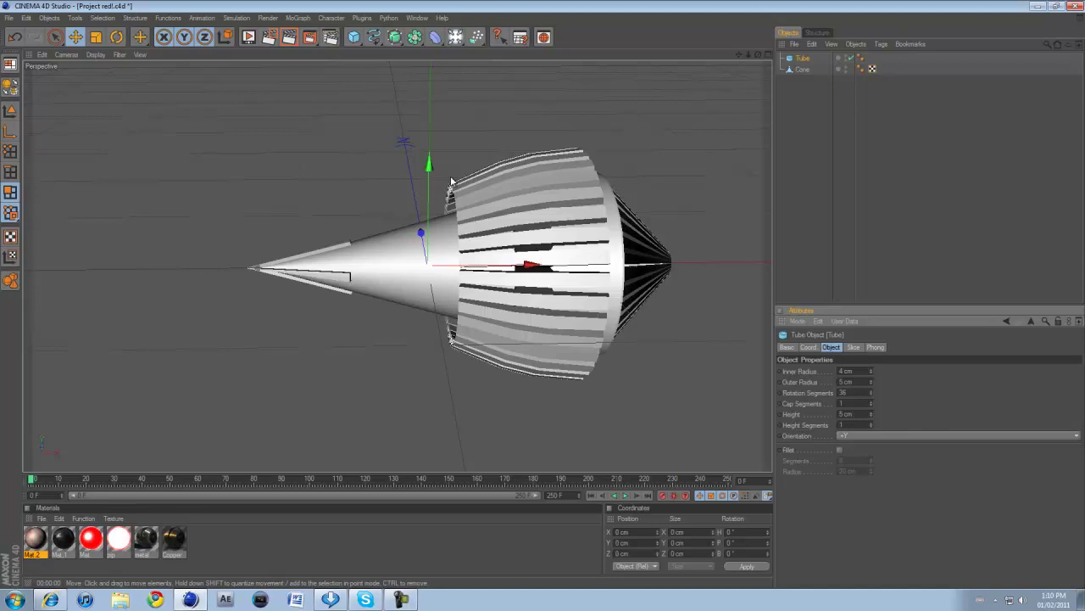
# Move the tube up out of the cone and seat it on the upper surface in front of the teeth, using the Front view
pyautogui.moveTo(429, 163); pyautogui.dragTo(430, 103)
pyautogui.scroll(5, 436, 203)
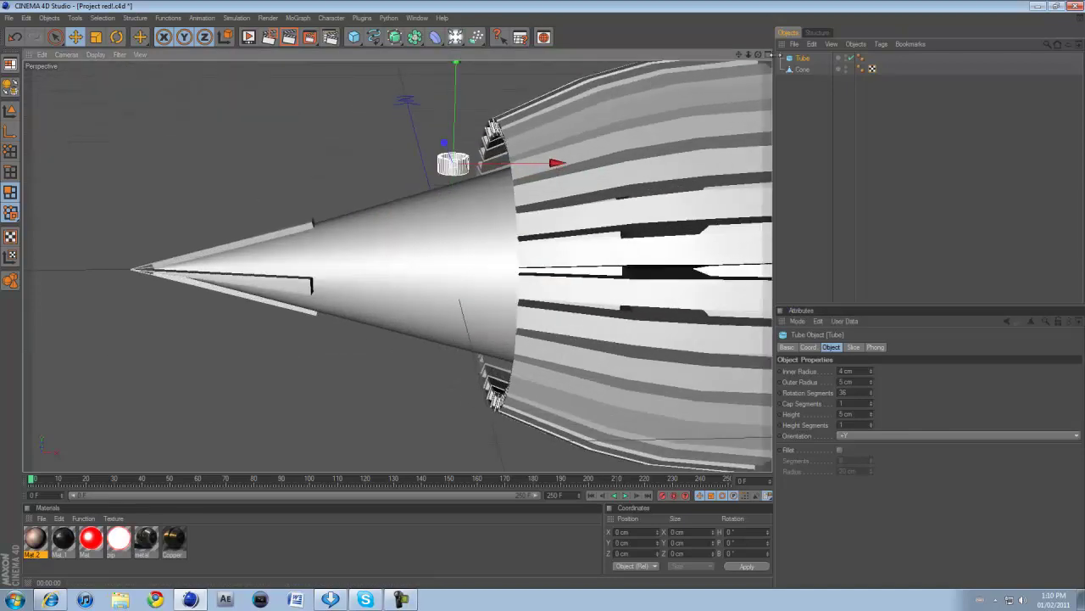
pyautogui.click(767, 56)
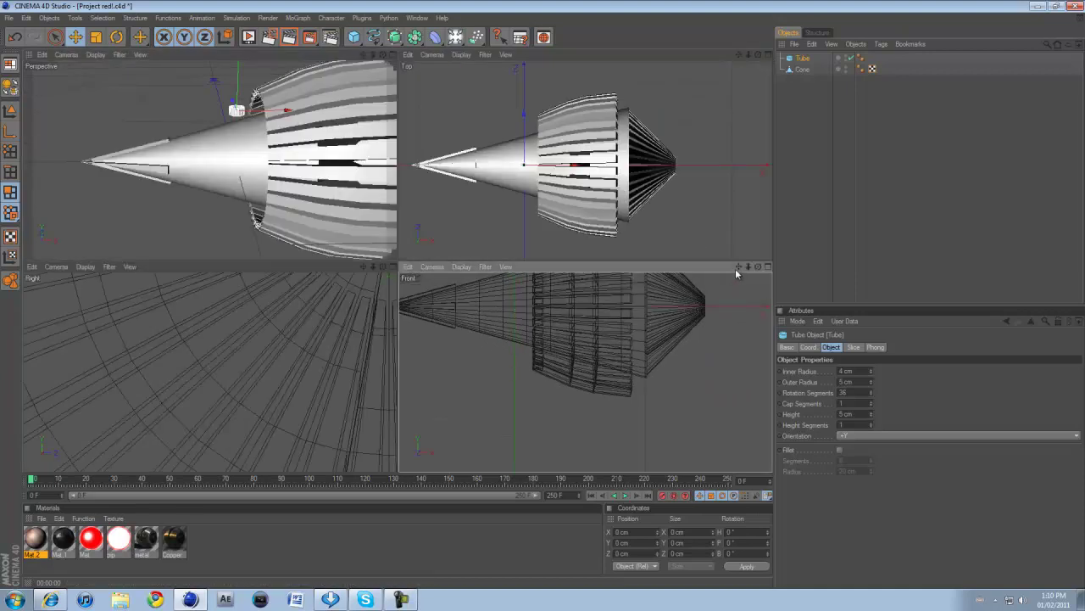
pyautogui.moveTo(738, 267); pyautogui.dragTo(543, 295)
pyautogui.scroll(1, 618, 290)
pyautogui.moveTo(618, 291); pyautogui.dragTo(622, 318)
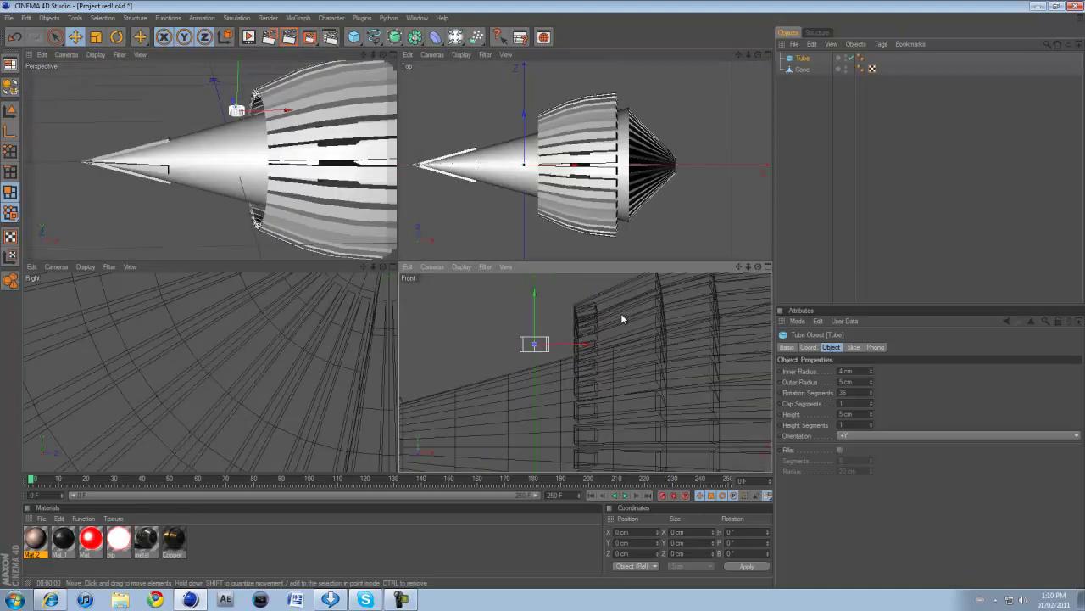
pyautogui.moveTo(741, 270); pyautogui.dragTo(544, 298)
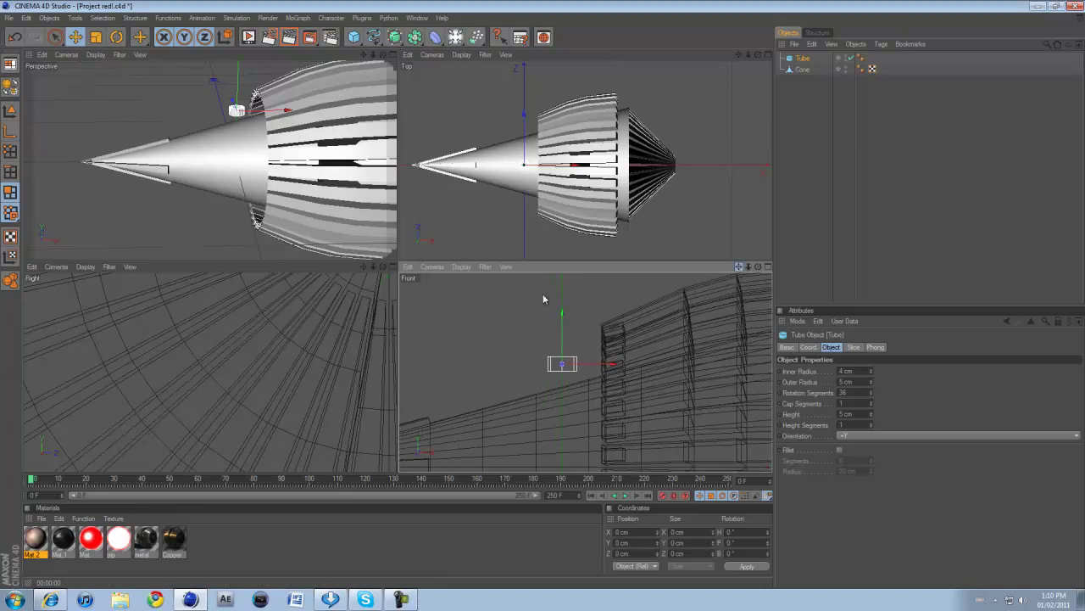
pyautogui.click(768, 268)
pyautogui.scroll(3, 406, 242)
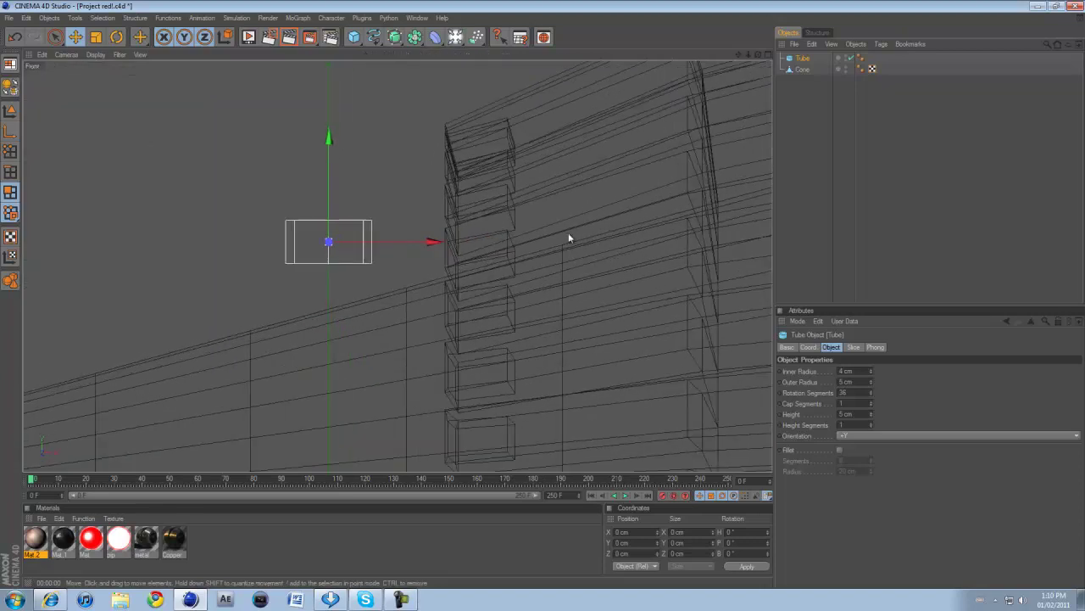
pyautogui.scroll(-3, 566, 212)
pyautogui.moveTo(738, 54); pyautogui.dragTo(544, 296)
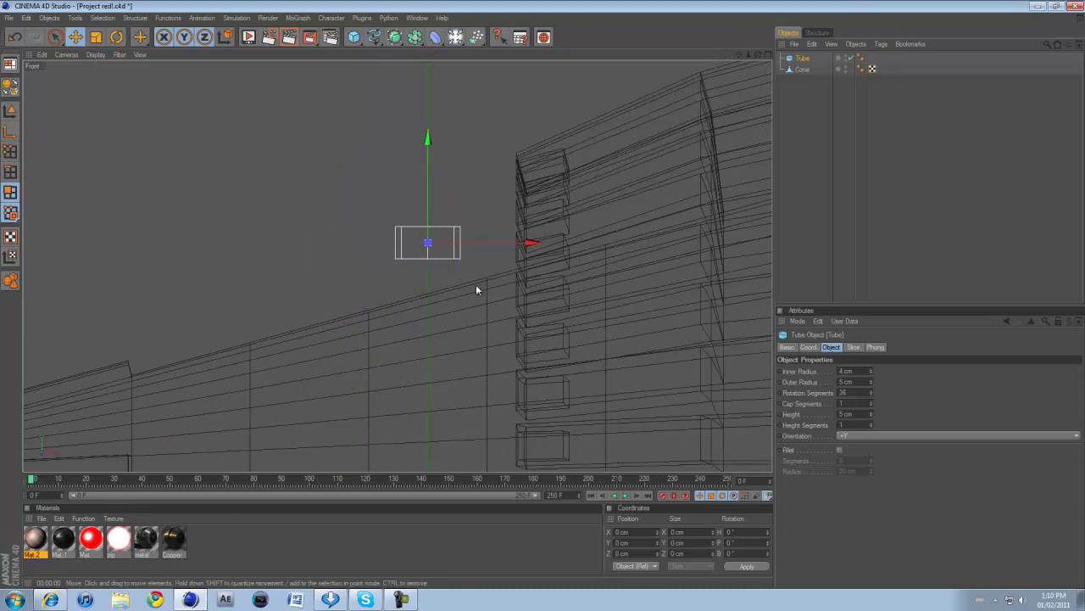
pyautogui.moveTo(428, 221); pyautogui.dragTo(428, 265)
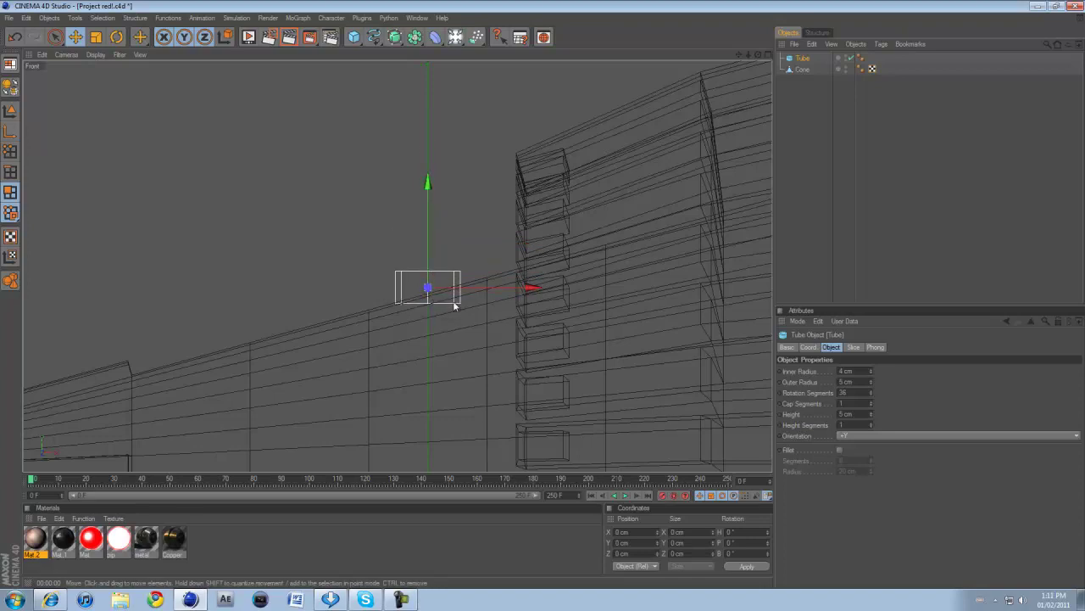
# Rotate the tube in the Front view so its base follows the slope of the cone
pyautogui.click(117, 37)
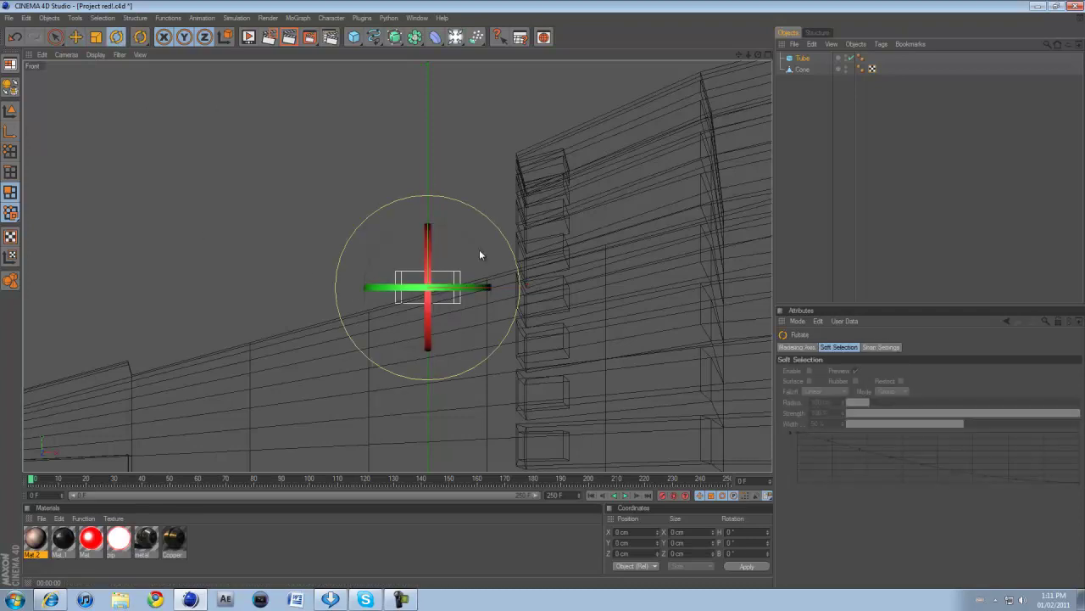
pyautogui.moveTo(480, 251); pyautogui.dragTo(544, 299)
pyautogui.press('e')
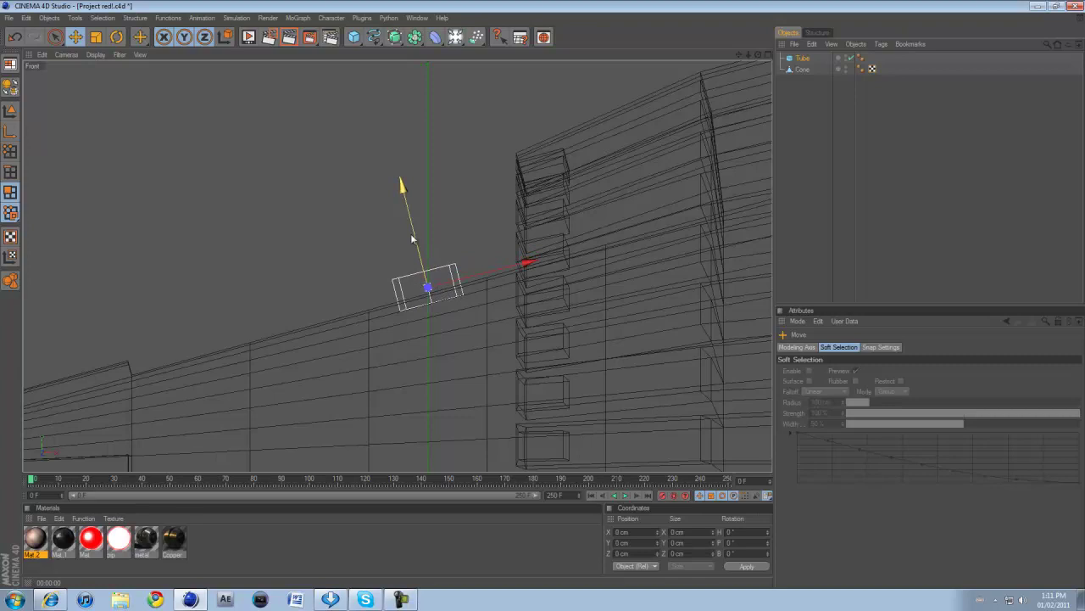
# Duplicate the tube, slide the copy down the slope toward the tip and nudge the original slightly toward the teeth
pyautogui.hotkey('ctrl', 'c')
pyautogui.hotkey('ctrl', 'v')
pyautogui.moveTo(483, 268); pyautogui.dragTo(545, 296)
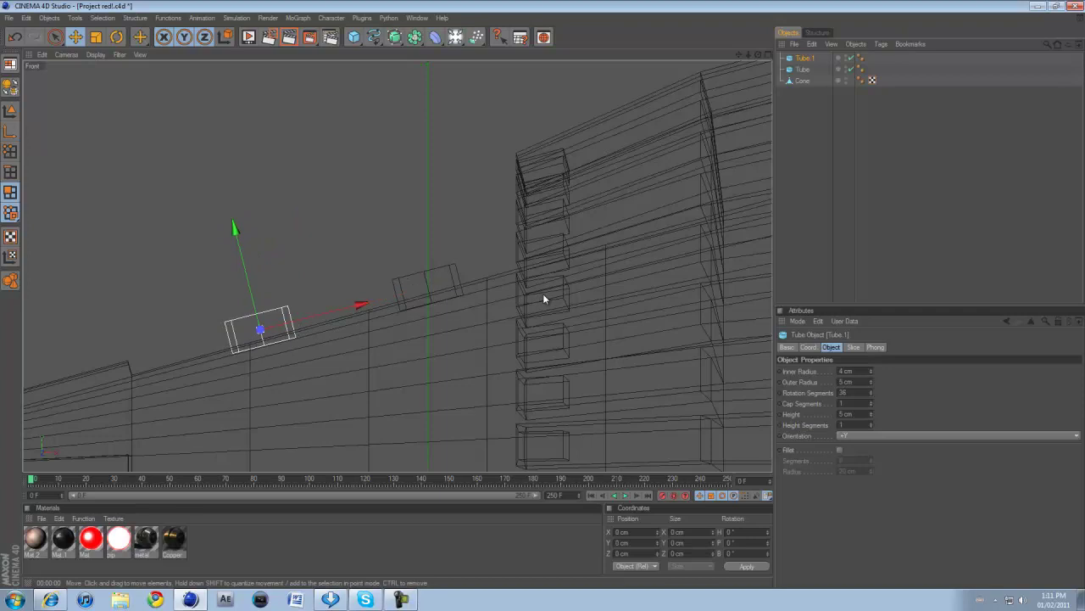
pyautogui.click(807, 71)
pyautogui.moveTo(542, 293); pyautogui.dragTo(544, 298)
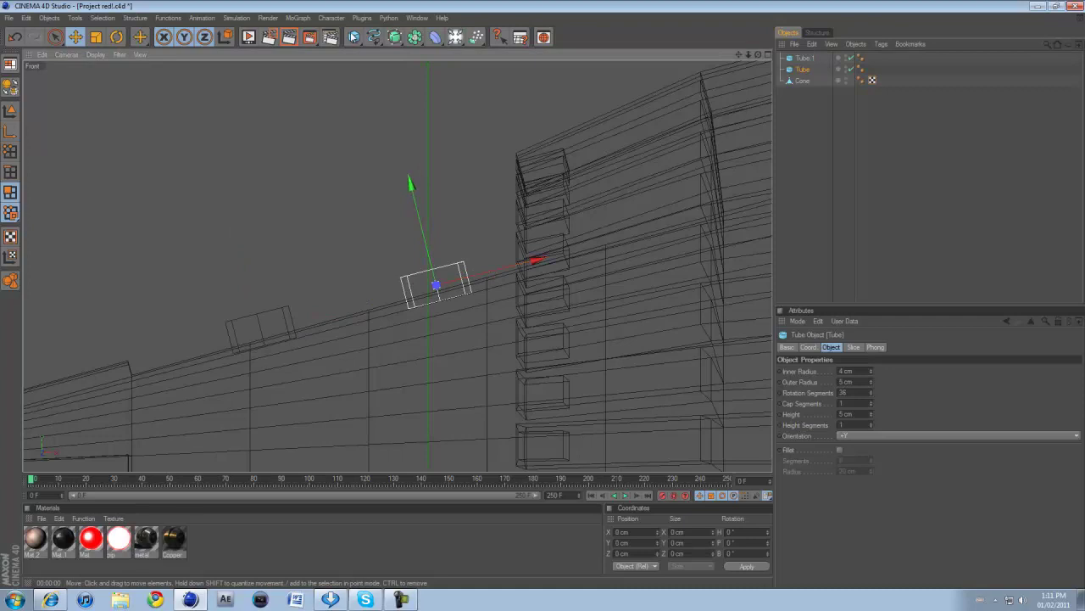
# Draw a four-point Bezier spline rising from inside the front tube, arching over and ending inside the rear tube
pyautogui.click(374, 37)
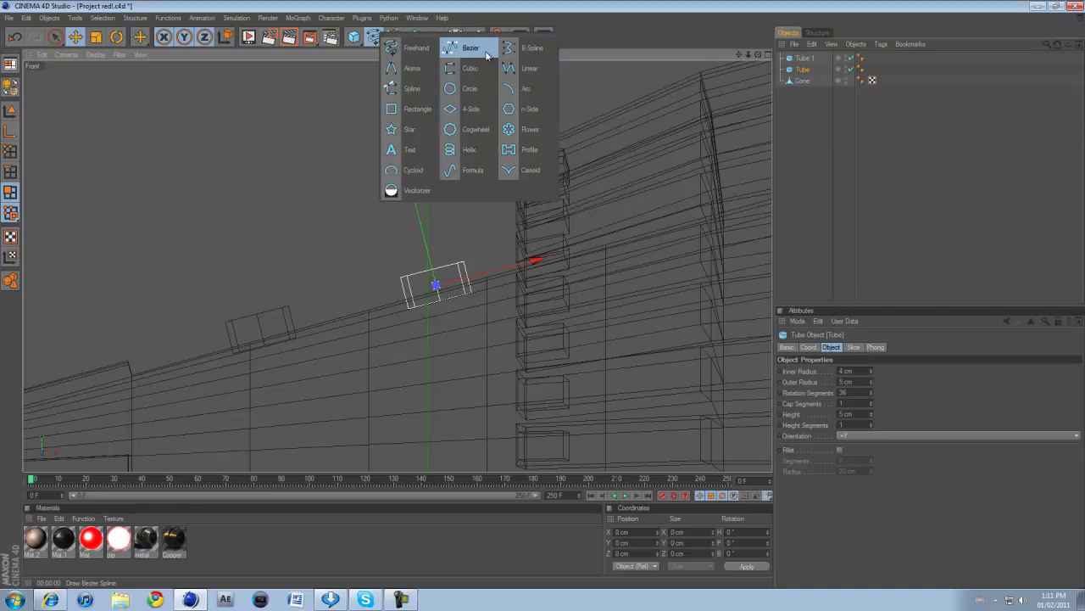
pyautogui.click(471, 49)
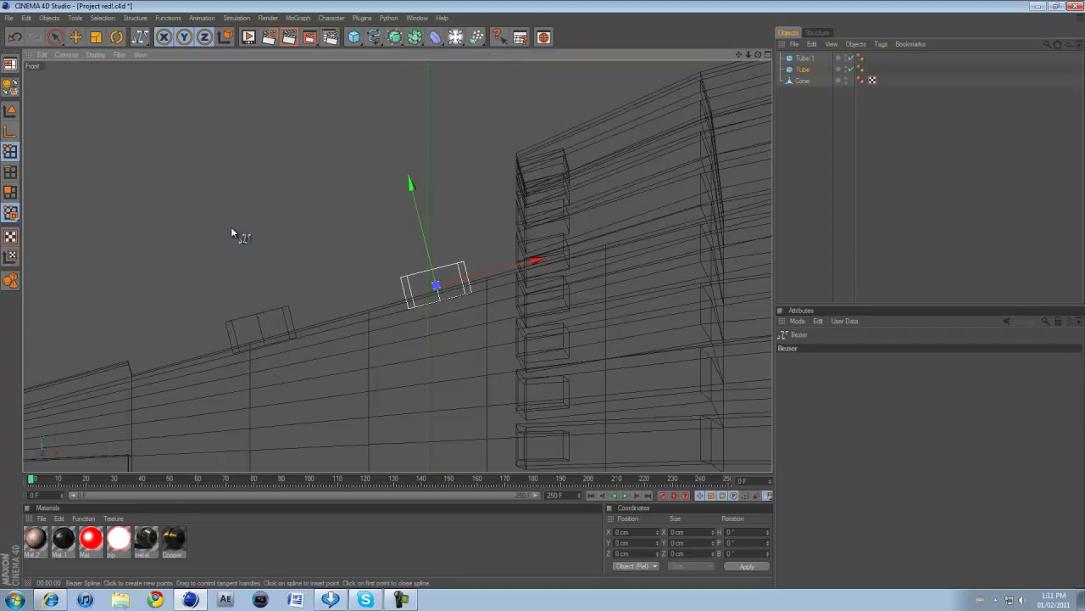
pyautogui.click(262, 338)
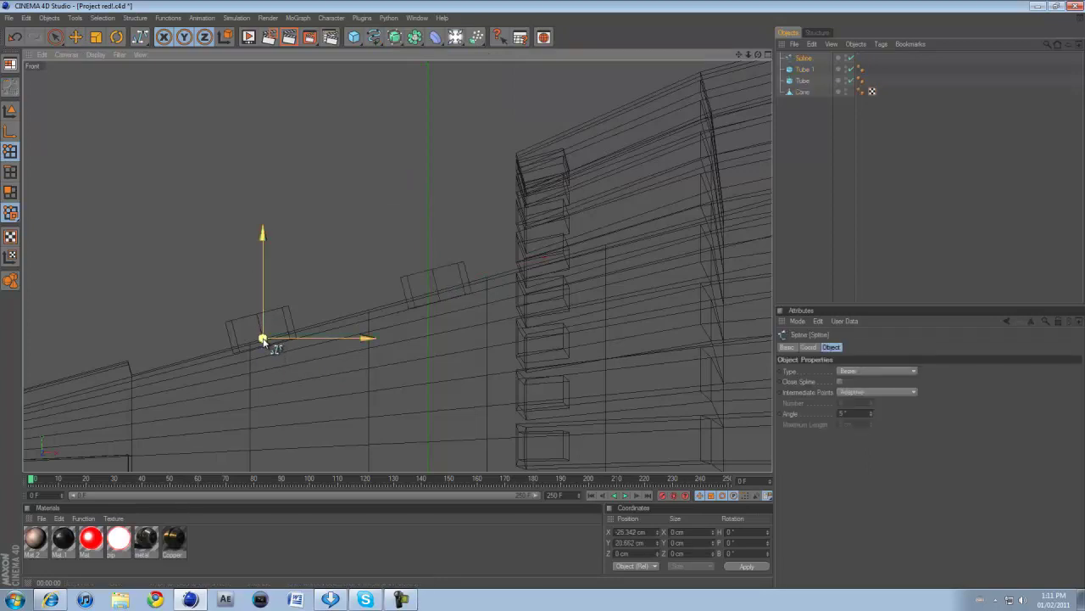
pyautogui.click(248, 276)
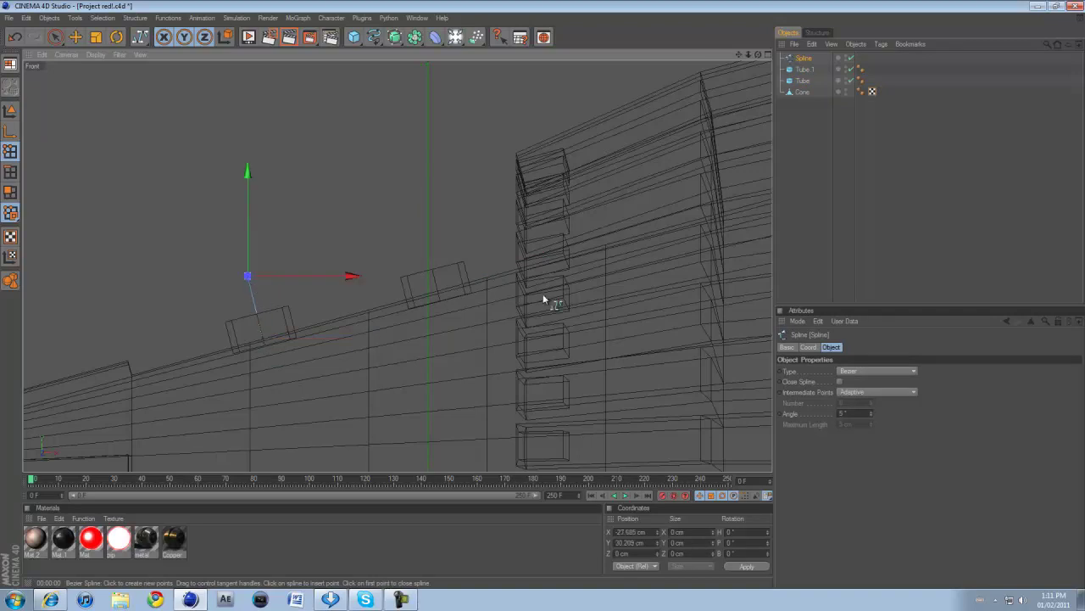
pyautogui.moveTo(253, 273)
pyautogui.mouseDown()
pyautogui.moveTo(265, 261)
pyautogui.moveTo(236, 208)
pyautogui.moveTo(248, 205)
pyautogui.moveTo(280, 227)
pyautogui.moveTo(252, 266)
pyautogui.moveTo(259, 274)
pyautogui.mouseUp()
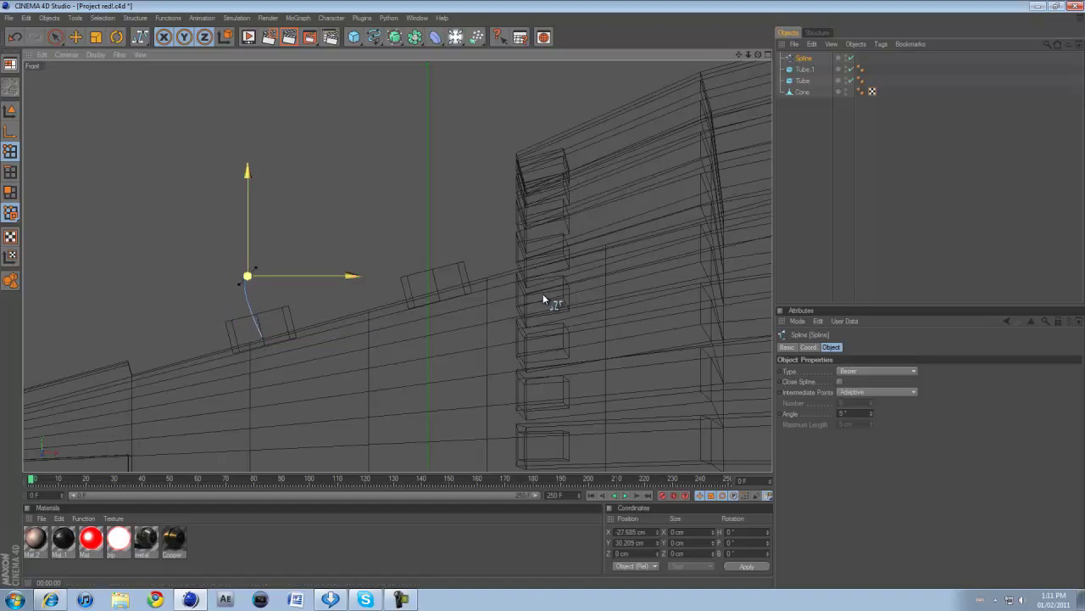
pyautogui.click(421, 230)
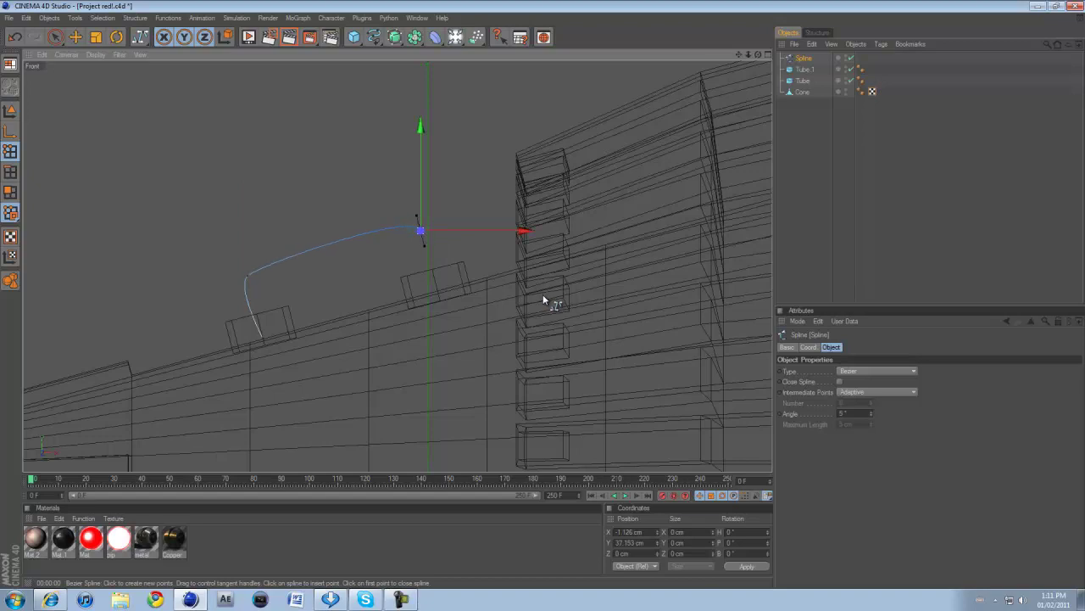
pyautogui.click(437, 290)
# Lower the spline's two upper points and adjust the rear one's tangent to form a flatter arch between the tubes
pyautogui.click(75, 37)
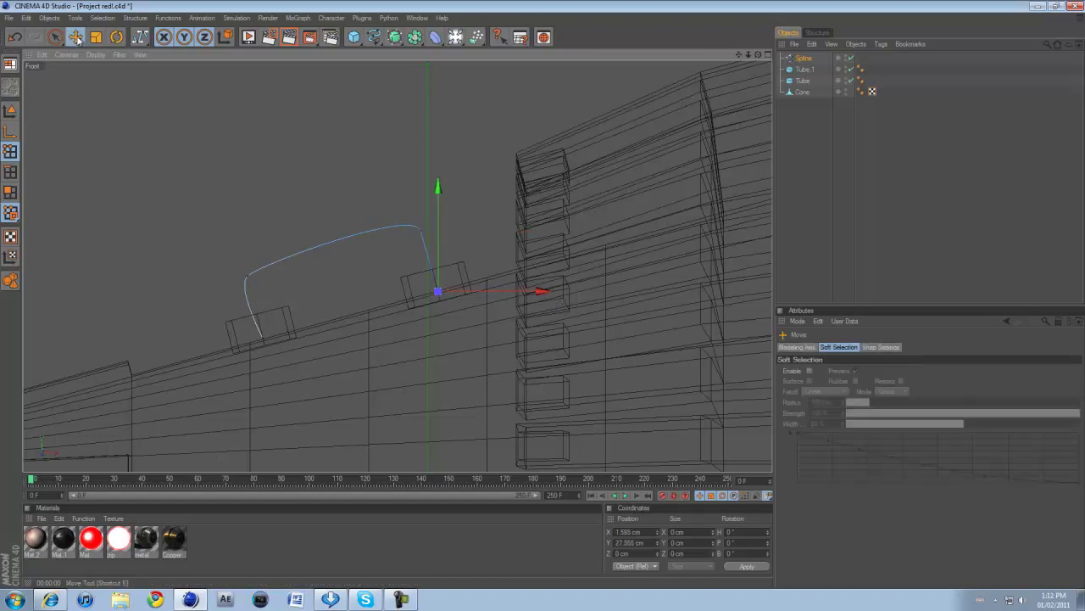
pyautogui.click(252, 275)
pyautogui.moveTo(275, 298); pyautogui.dragTo(284, 315)
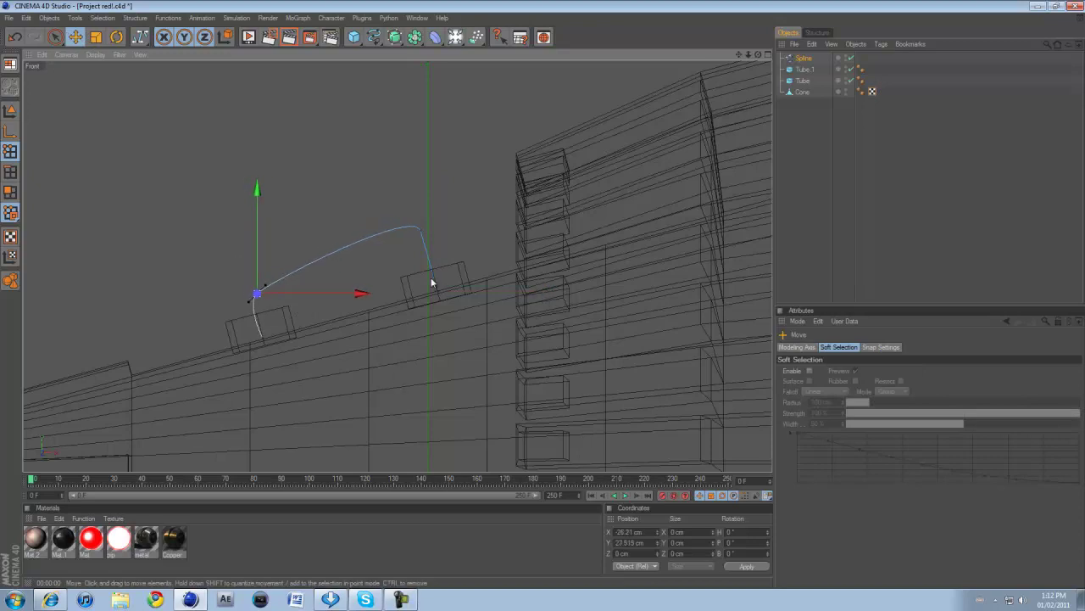
pyautogui.click(421, 234)
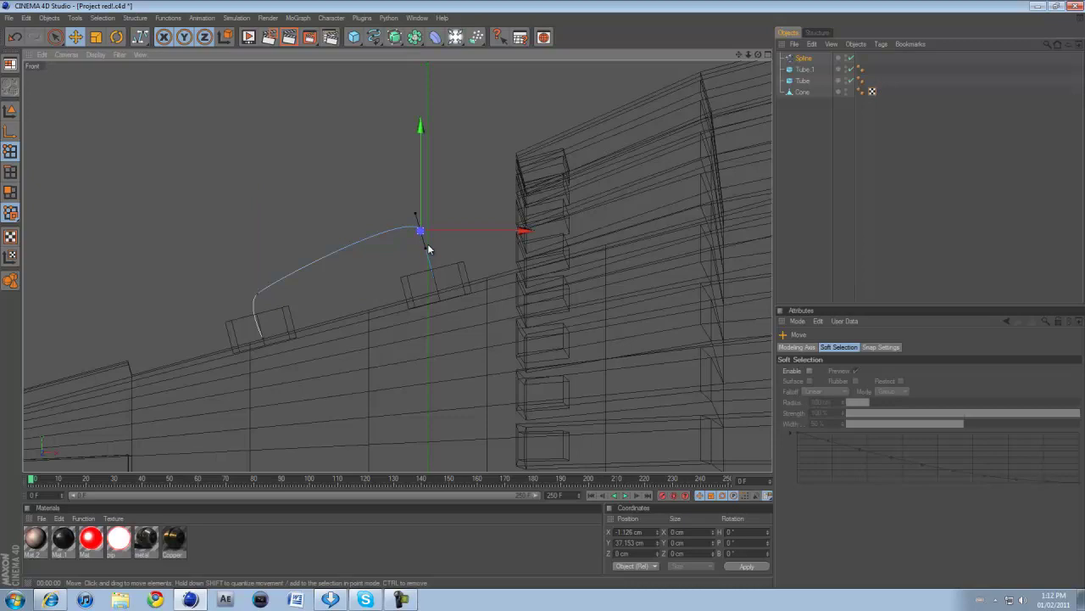
pyautogui.moveTo(426, 250)
pyautogui.mouseDown()
pyautogui.moveTo(441, 247)
pyautogui.moveTo(439, 236)
pyautogui.moveTo(410, 268)
pyautogui.moveTo(424, 282)
pyautogui.moveTo(418, 252)
pyautogui.mouseUp()
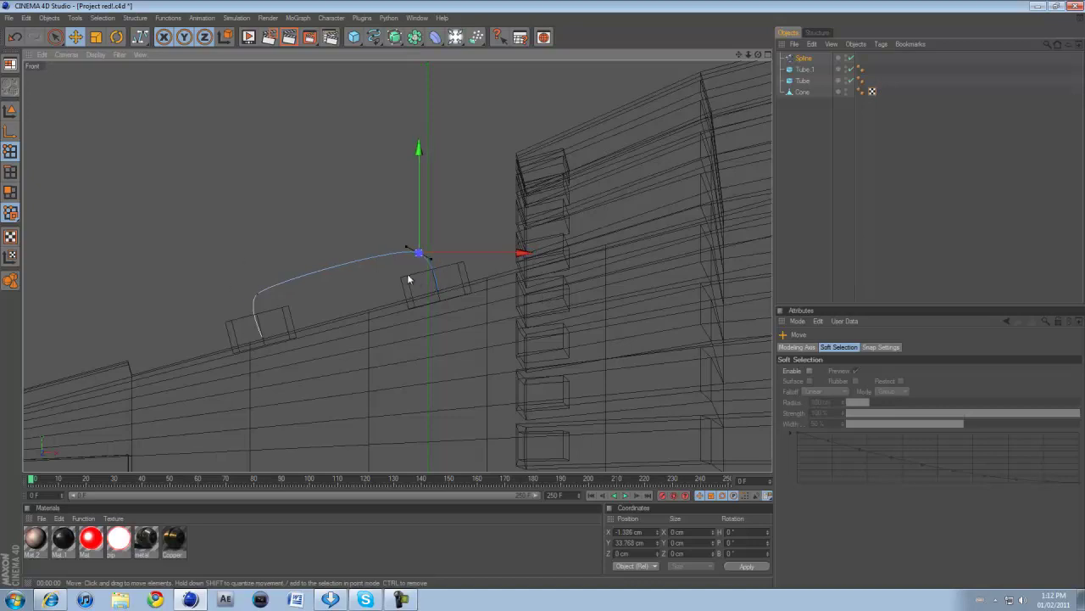
# Add a Circle spline with a 4 cm radius as the cable profile
pyautogui.moveTo(374, 36); pyautogui.dragTo(465, 88)
pyautogui.click(858, 391)
pyautogui.moveTo(860, 390); pyautogui.dragTo(627, 331)
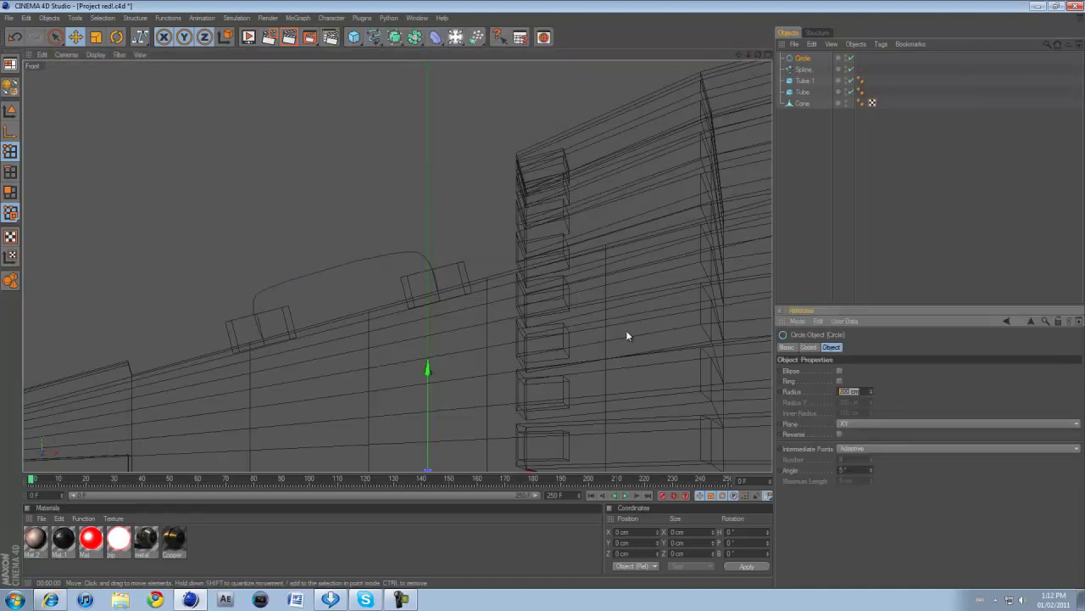
pyautogui.write('4')
pyautogui.press('Return')
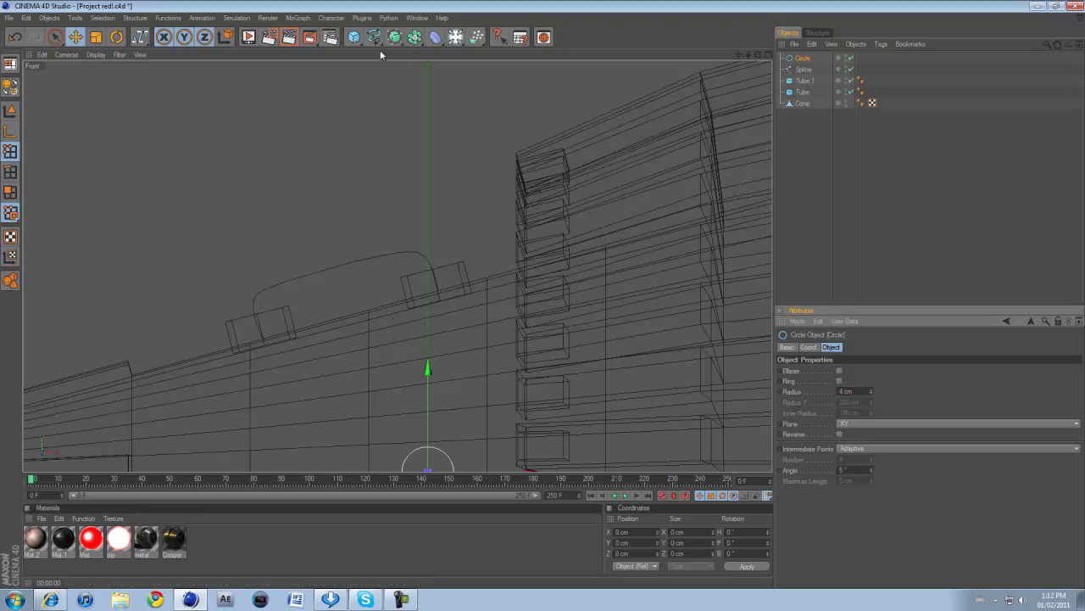
# Add a Sweep NURBS and nest the Circle and the Spline under it to form the cable between the two tubes
pyautogui.moveTo(394, 39); pyautogui.dragTo(394, 41)
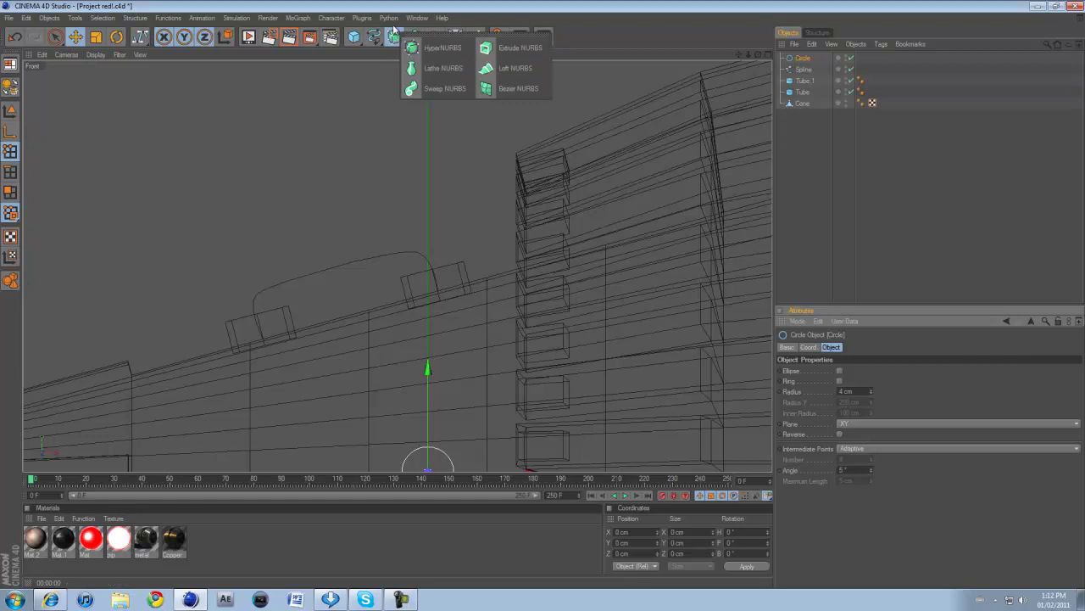
pyautogui.click(444, 90)
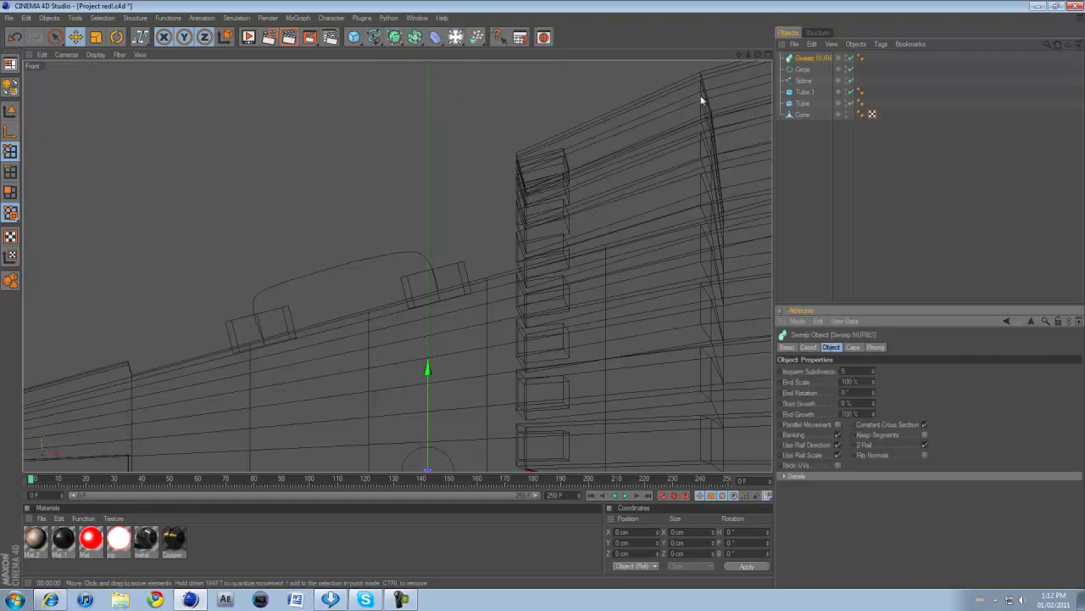
pyautogui.moveTo(804, 81); pyautogui.dragTo(808, 58)
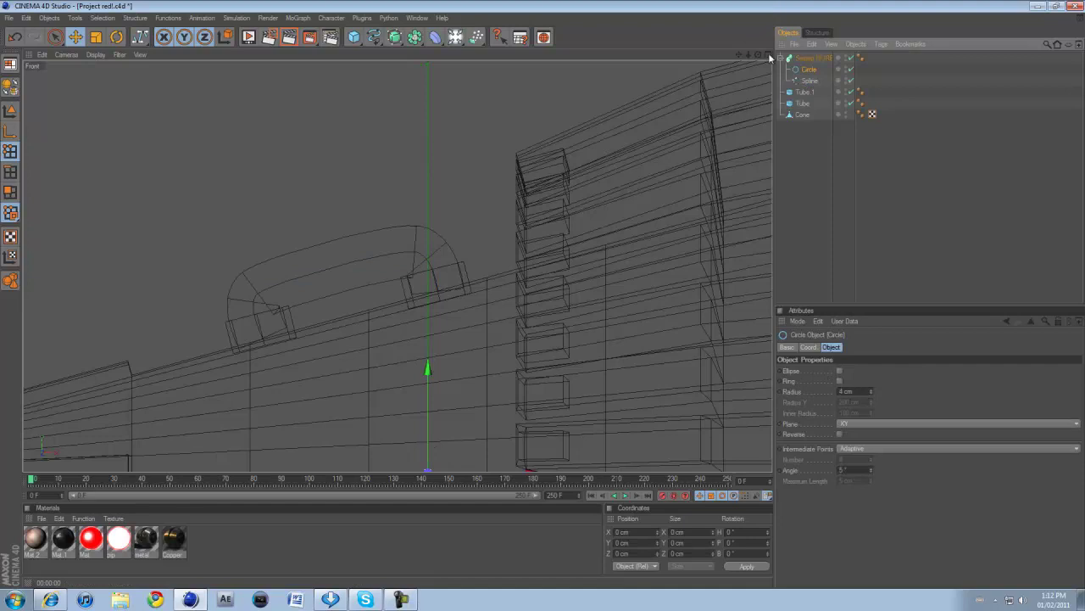
pyautogui.click(762, 54)
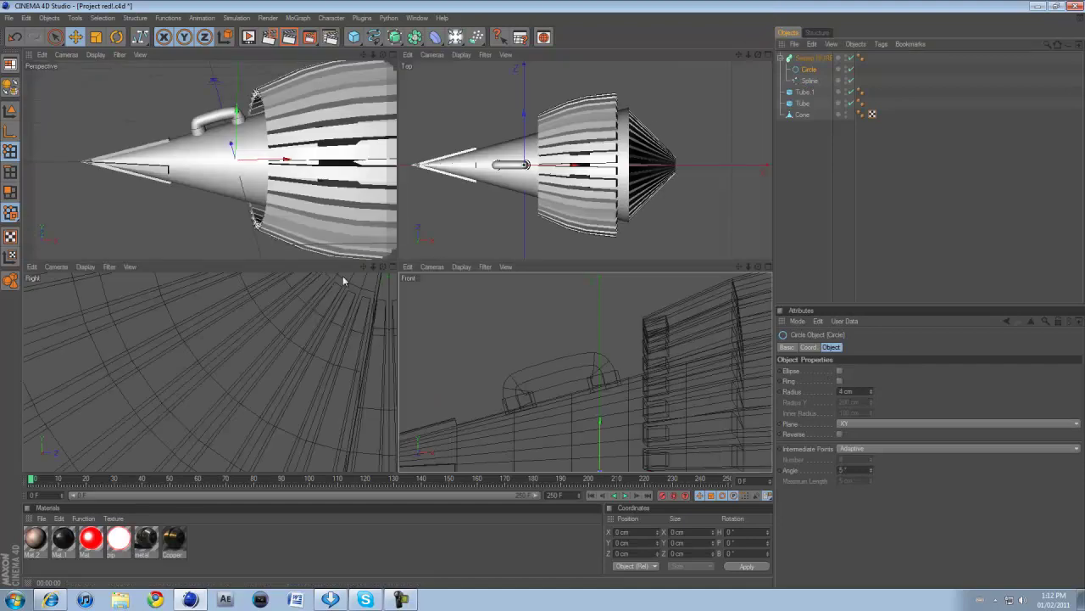
pyautogui.click(392, 55)
pyautogui.scroll(3, 334, 173)
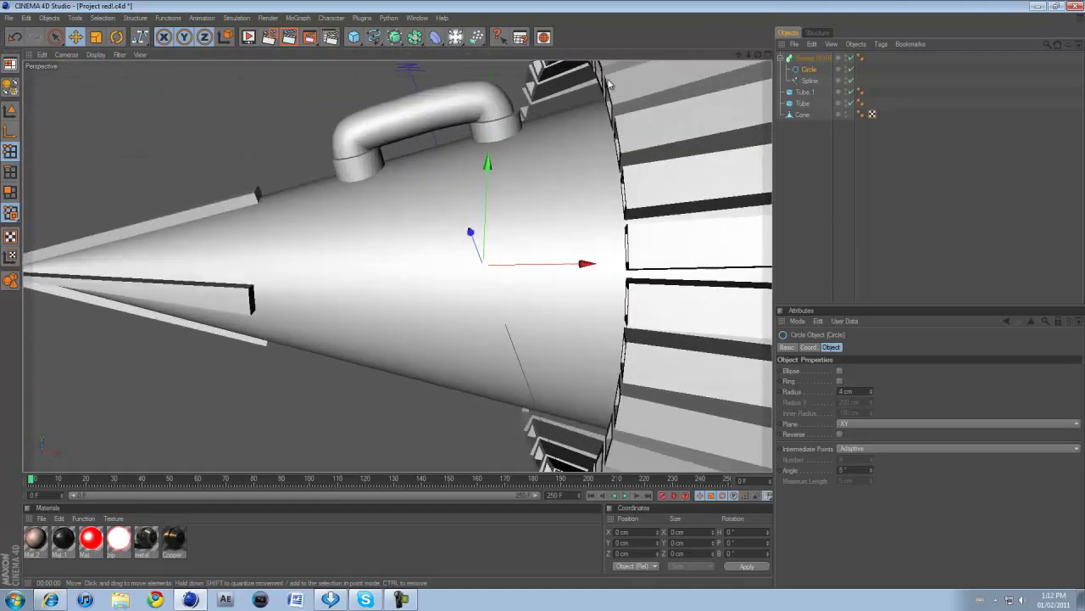
pyautogui.moveTo(737, 56); pyautogui.dragTo(729, 80)
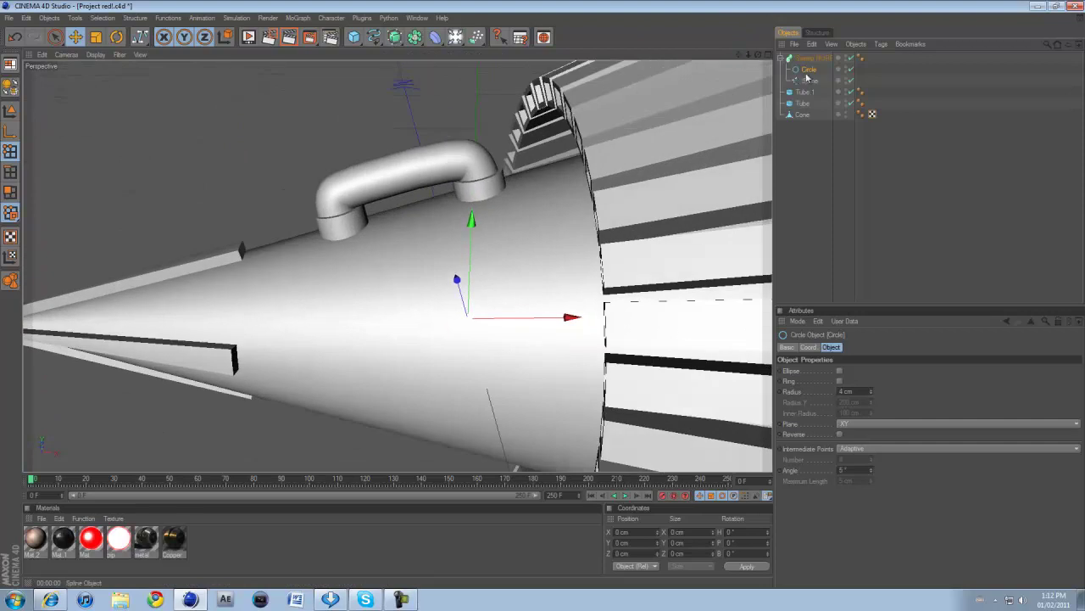
# Raise the cable's spline slightly in model mode so the cable arches higher above the two tube sockets
pyautogui.click(808, 81)
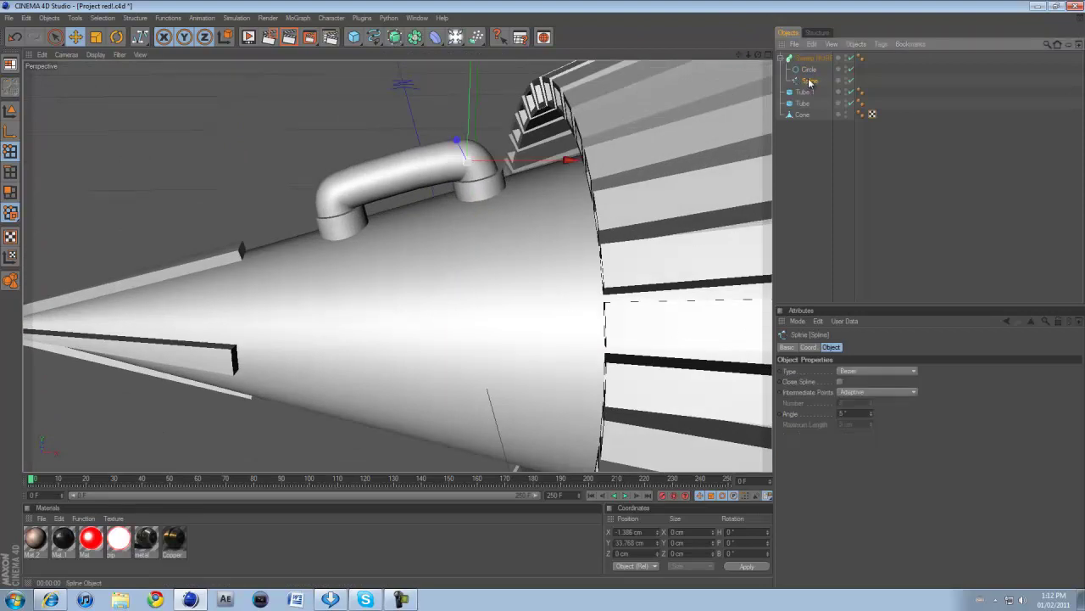
pyautogui.click(809, 70)
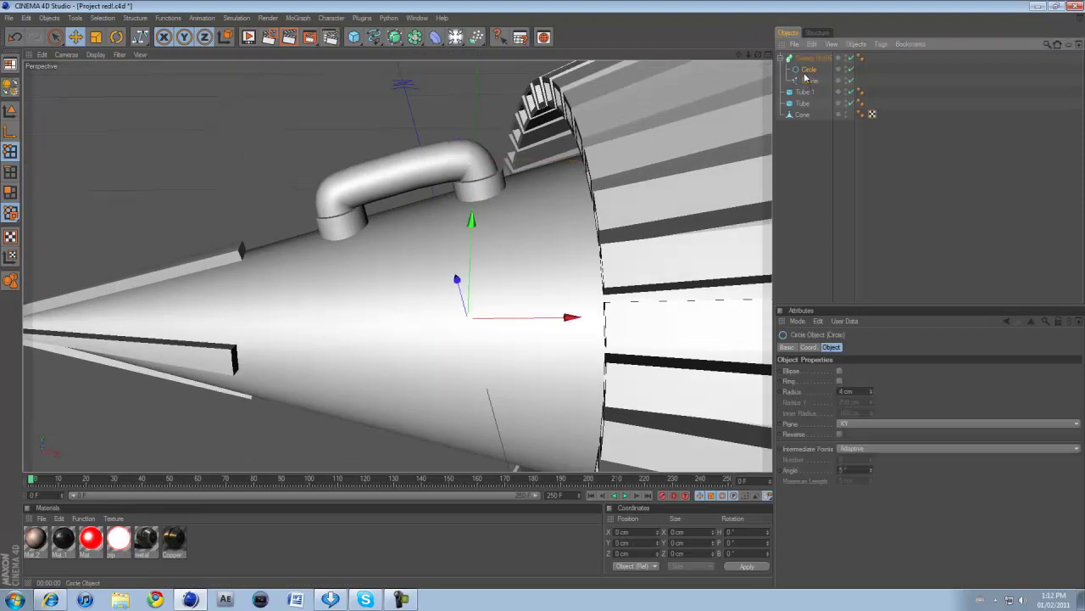
pyautogui.click(870, 395)
pyautogui.click(871, 389)
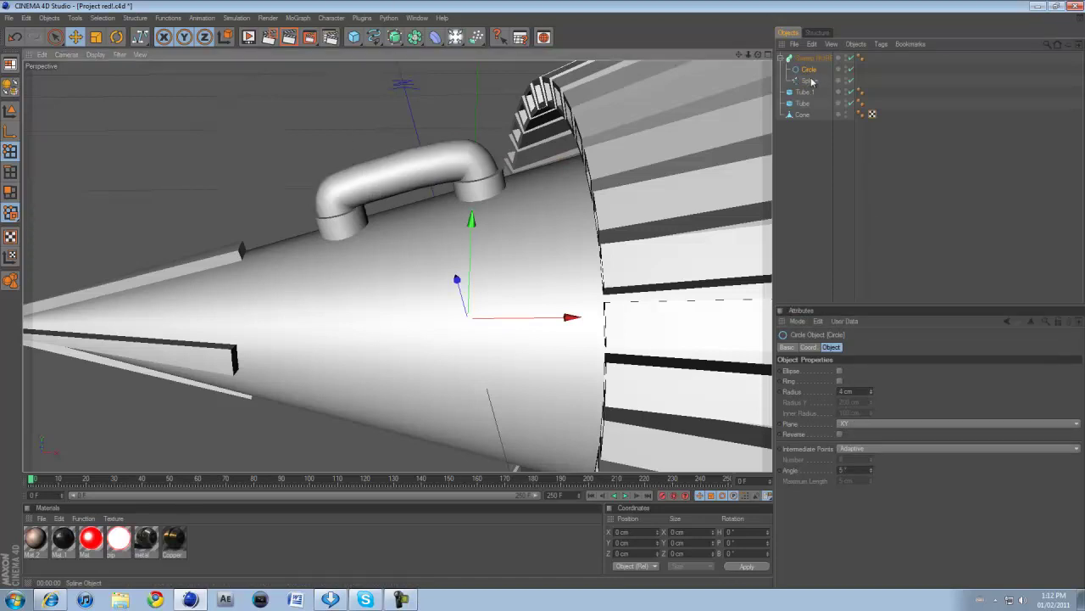
pyautogui.click(810, 81)
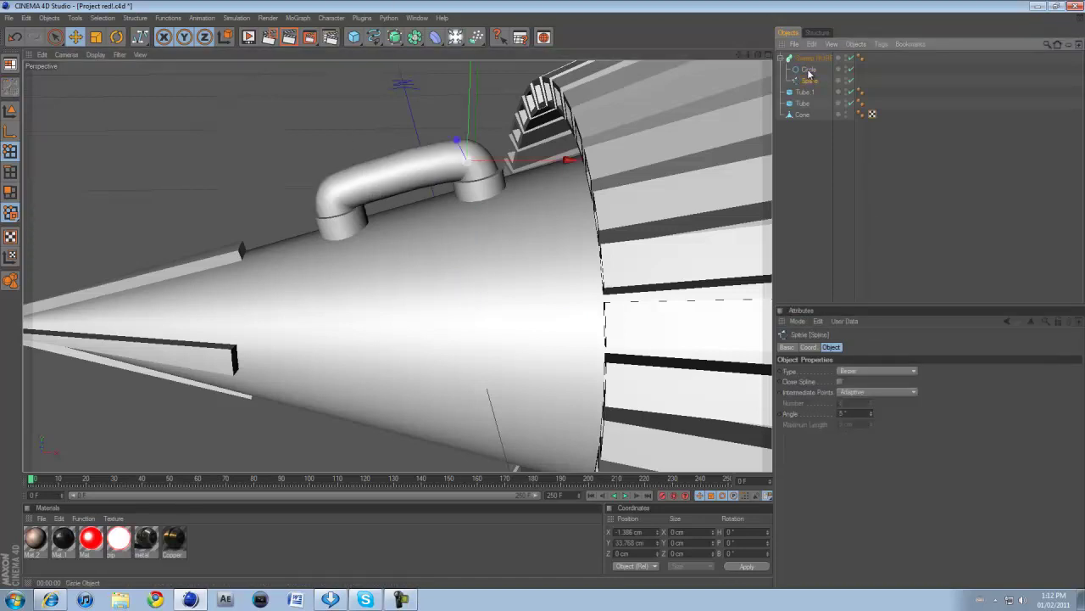
pyautogui.click(10, 110)
pyautogui.moveTo(460, 267); pyautogui.dragTo(544, 299)
pyautogui.click(438, 111)
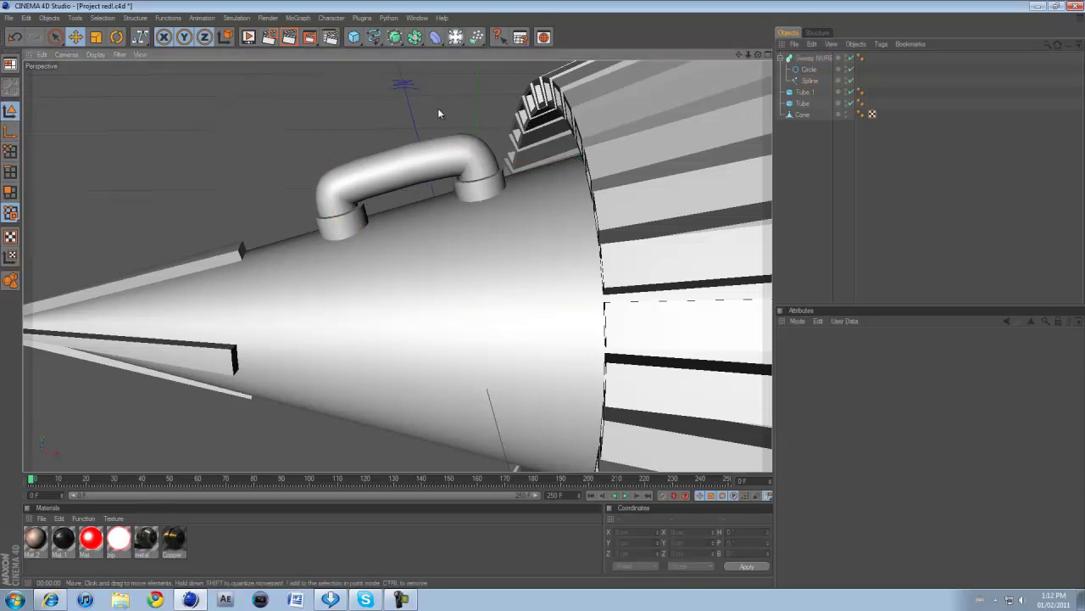
# Collapse the Sweep NURBS hierarchy and render the active view to examine the cable on the cone
pyautogui.moveTo(758, 54); pyautogui.dragTo(542, 296)
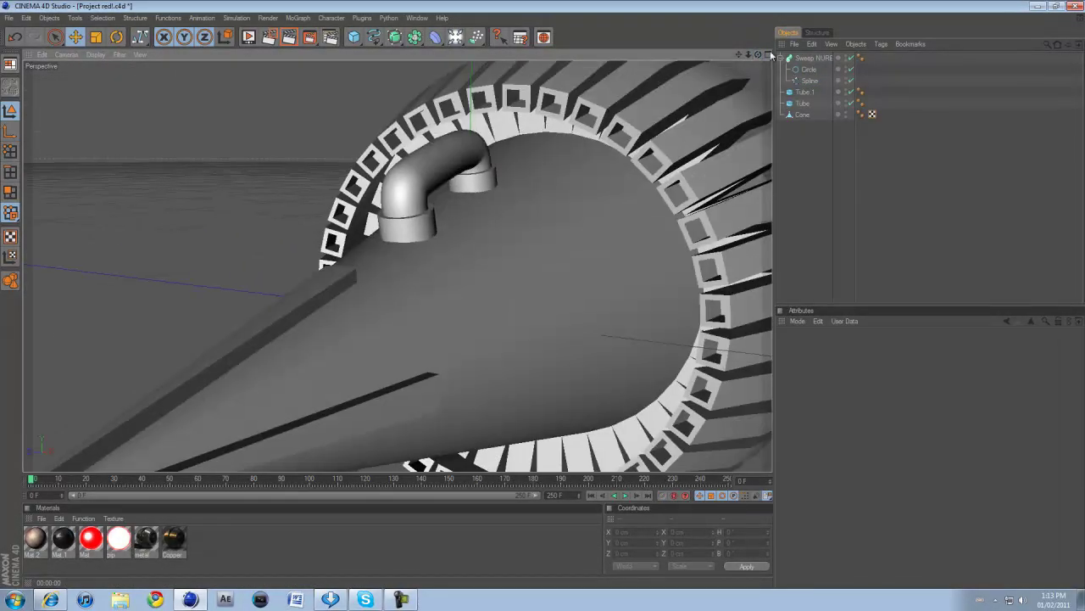
pyautogui.click(781, 58)
pyautogui.click(790, 59)
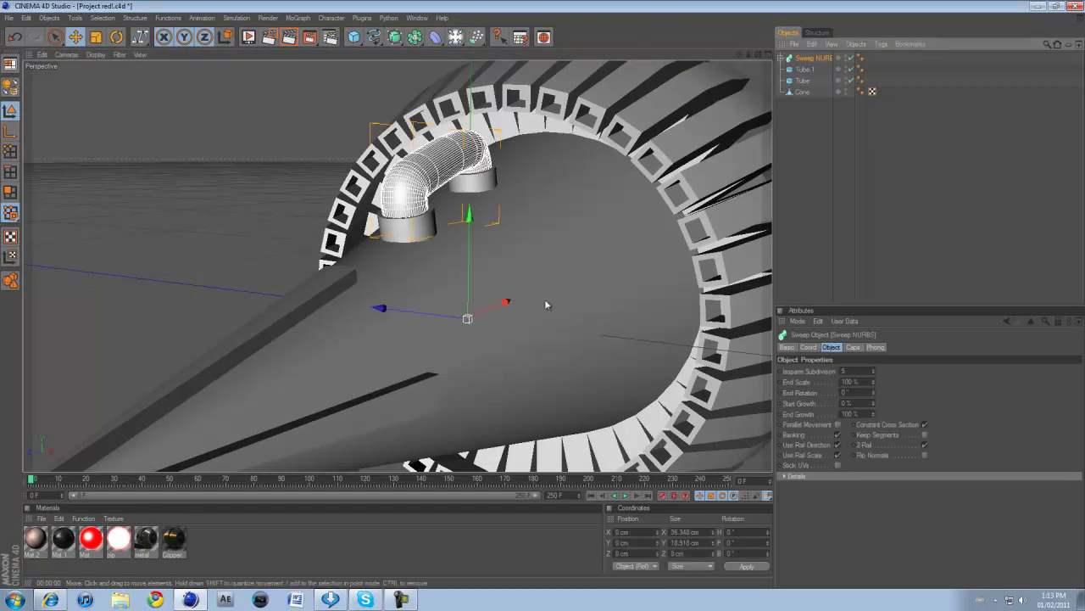
pyautogui.scroll(-5, 554, 196)
pyautogui.click(538, 94)
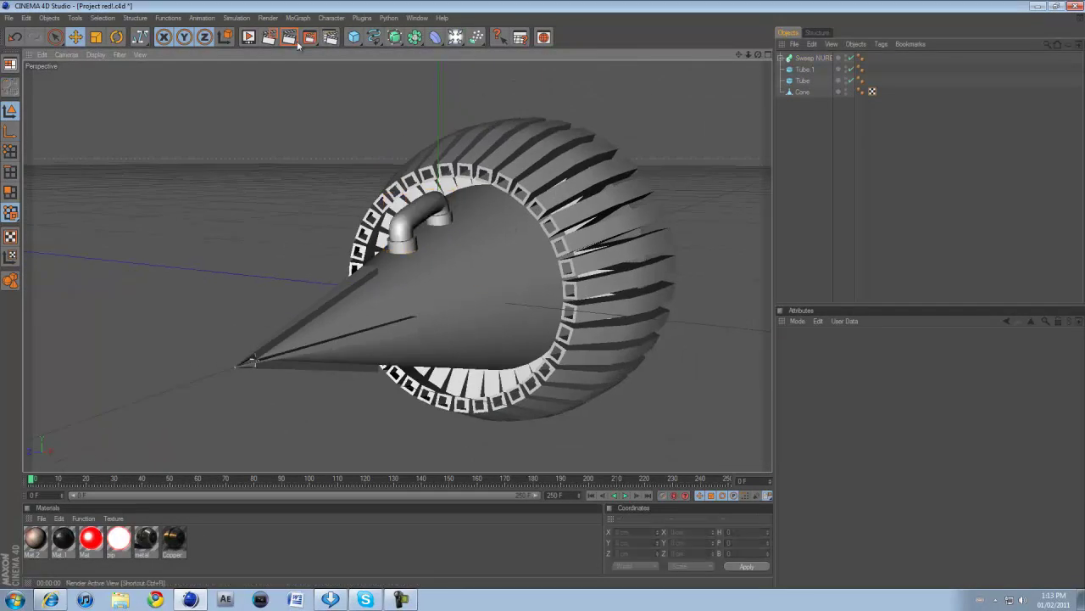
pyautogui.click(289, 37)
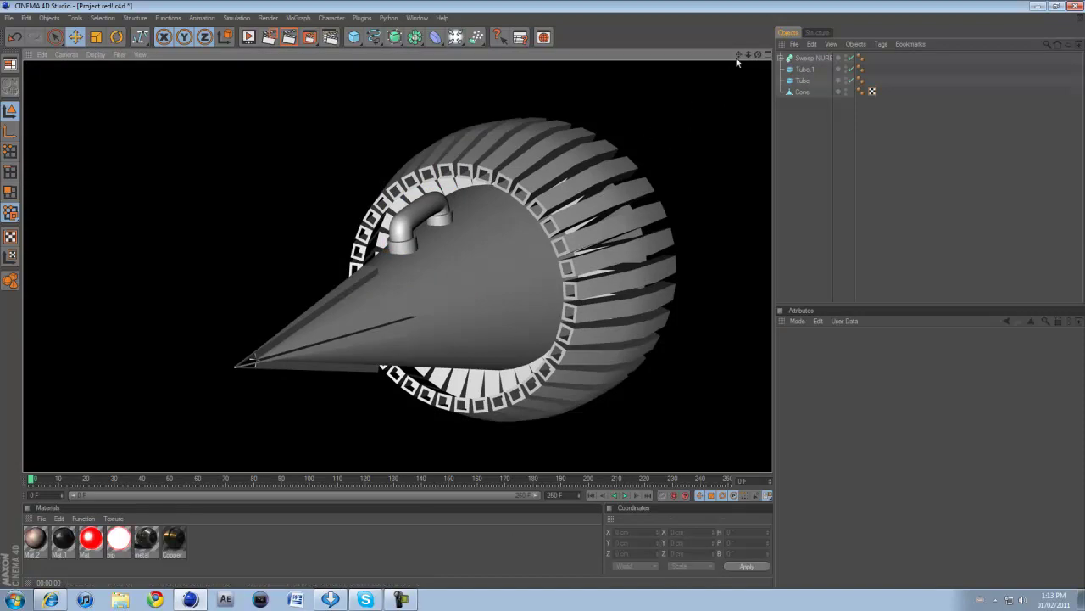
pyautogui.moveTo(738, 56); pyautogui.dragTo(545, 298)
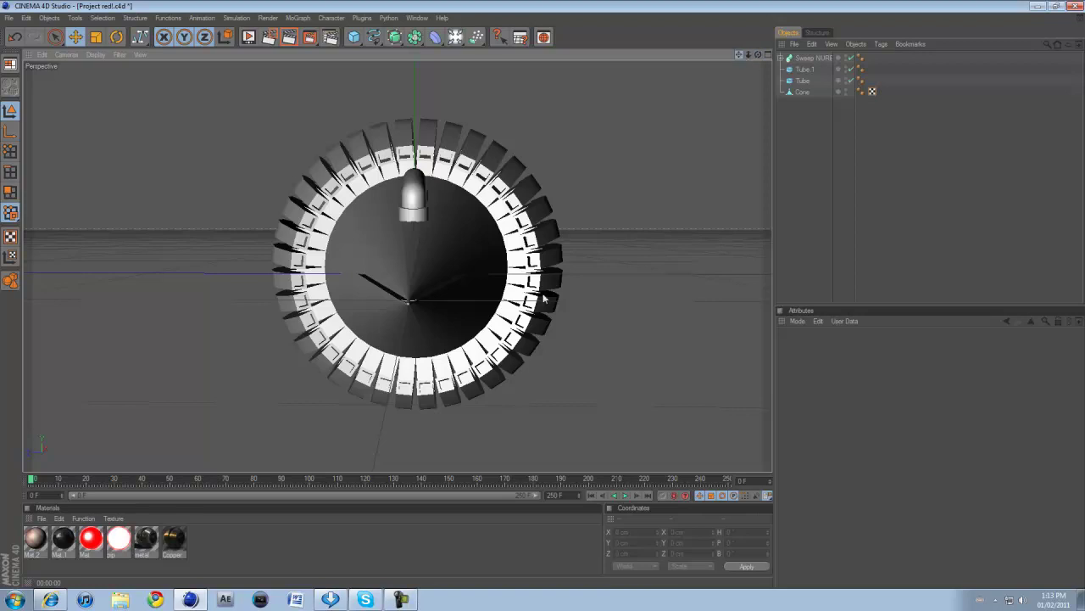
pyautogui.keyDown('alt'); pyautogui.moveTo(543, 296); pyautogui.dragTo(541, 293, button='middle'); pyautogui.keyUp('alt')
pyautogui.scroll(5, 541, 293)
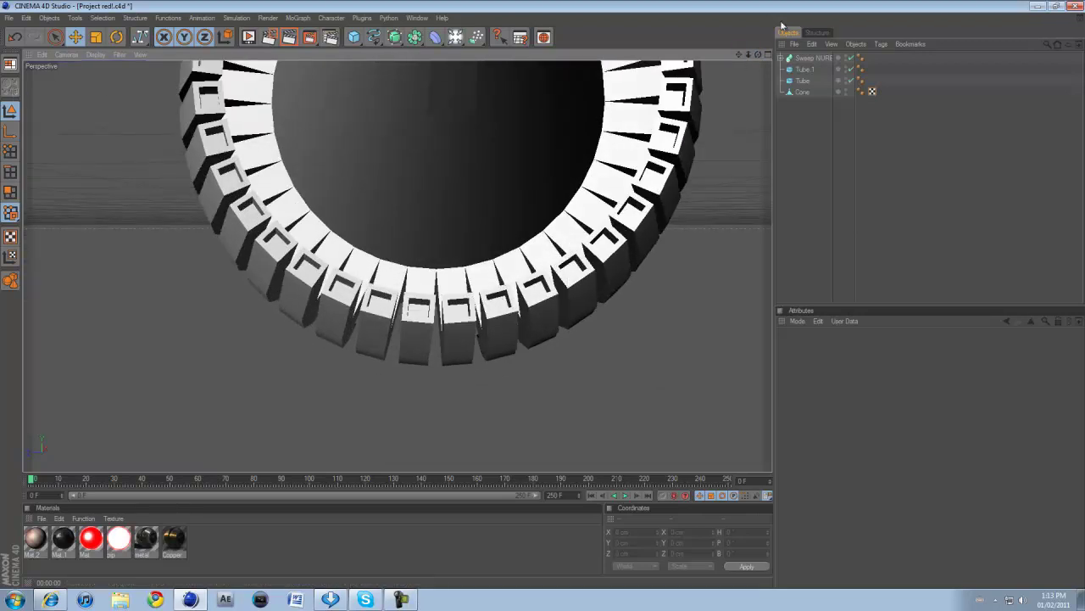
pyautogui.click(801, 92)
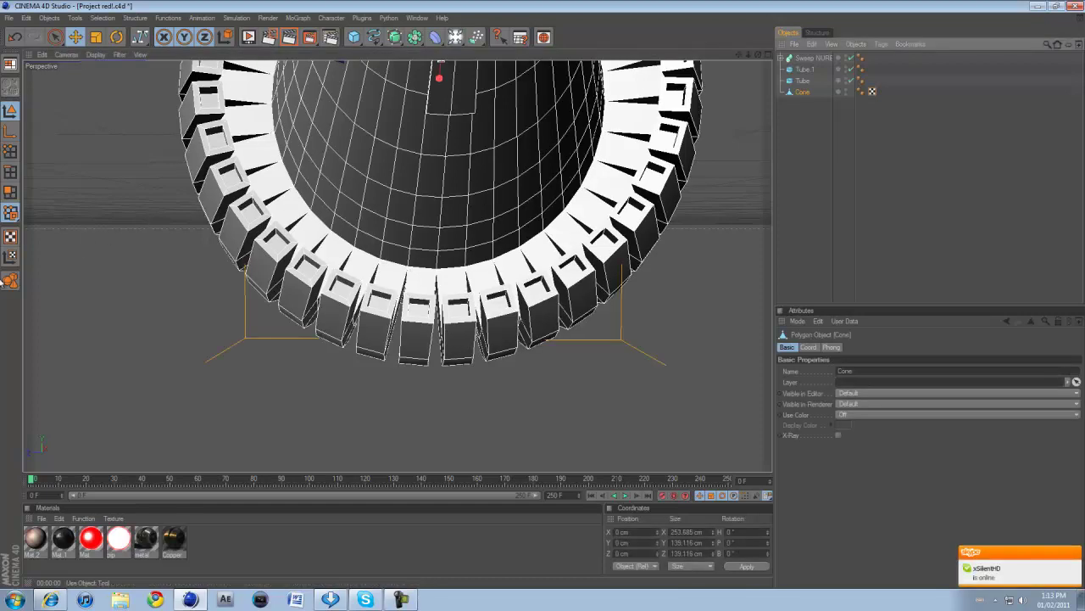
pyautogui.click(11, 192)
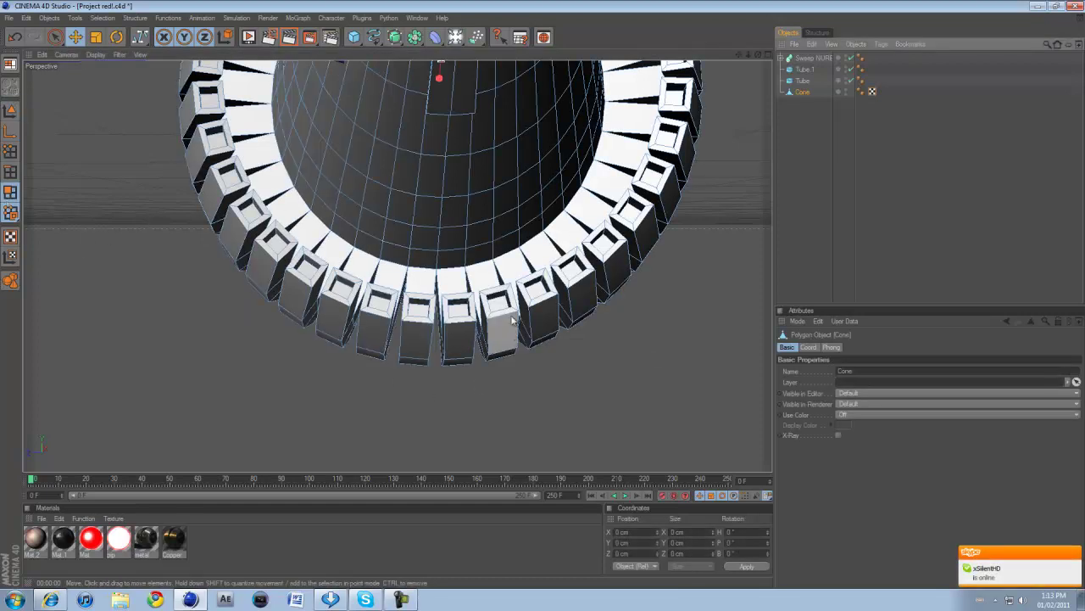
pyautogui.click(55, 37)
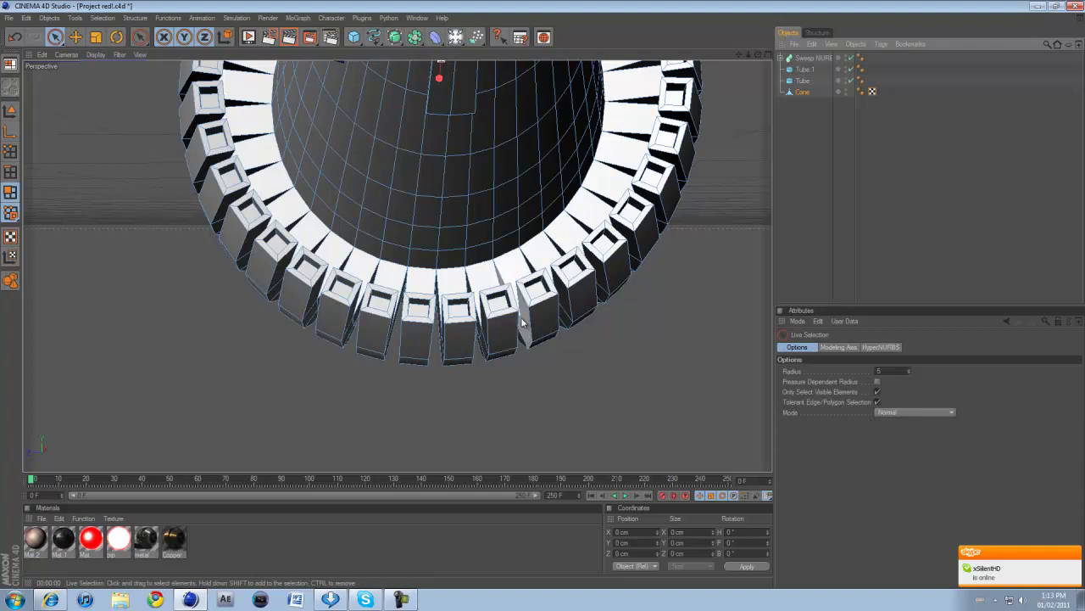
pyautogui.moveTo(521, 312)
pyautogui.mouseDown()
pyautogui.moveTo(343, 329)
pyautogui.moveTo(542, 345)
pyautogui.moveTo(373, 316)
pyautogui.moveTo(500, 315)
pyautogui.moveTo(509, 326)
pyautogui.mouseUp()
pyautogui.click(537, 424)
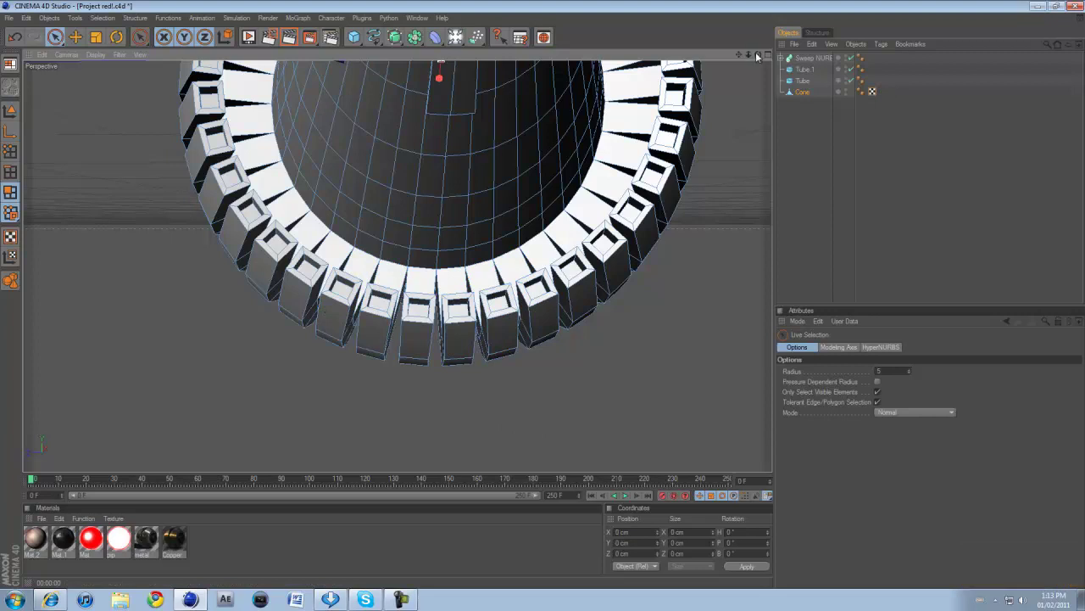
# Add a Cone primitive and set its orientation to +X
pyautogui.moveTo(758, 55); pyautogui.dragTo(338, 107)
pyautogui.scroll(-5, 338, 107)
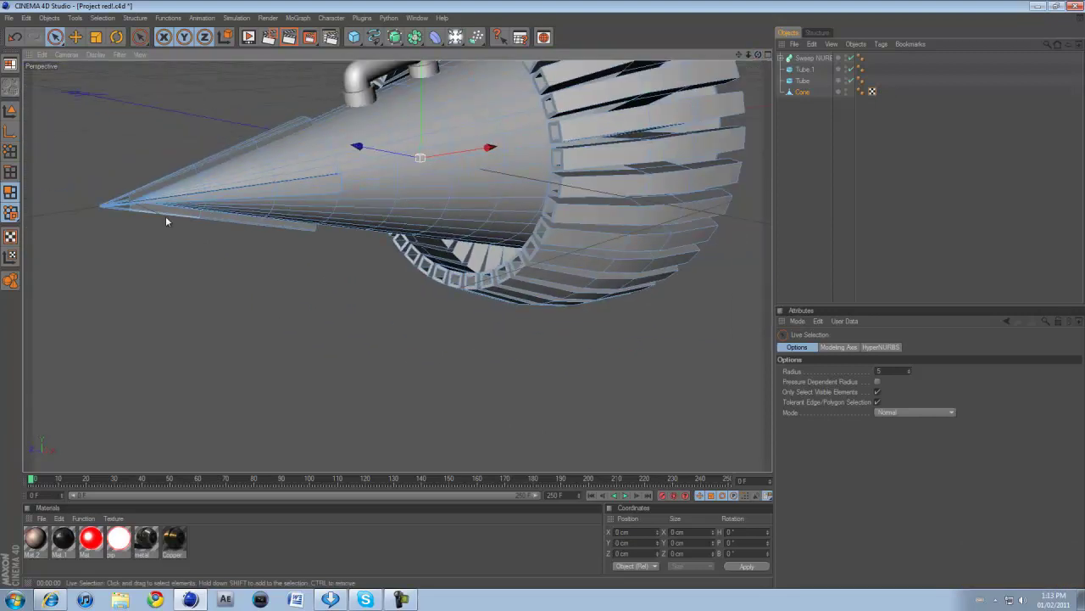
pyautogui.moveTo(757, 55); pyautogui.dragTo(646, 208)
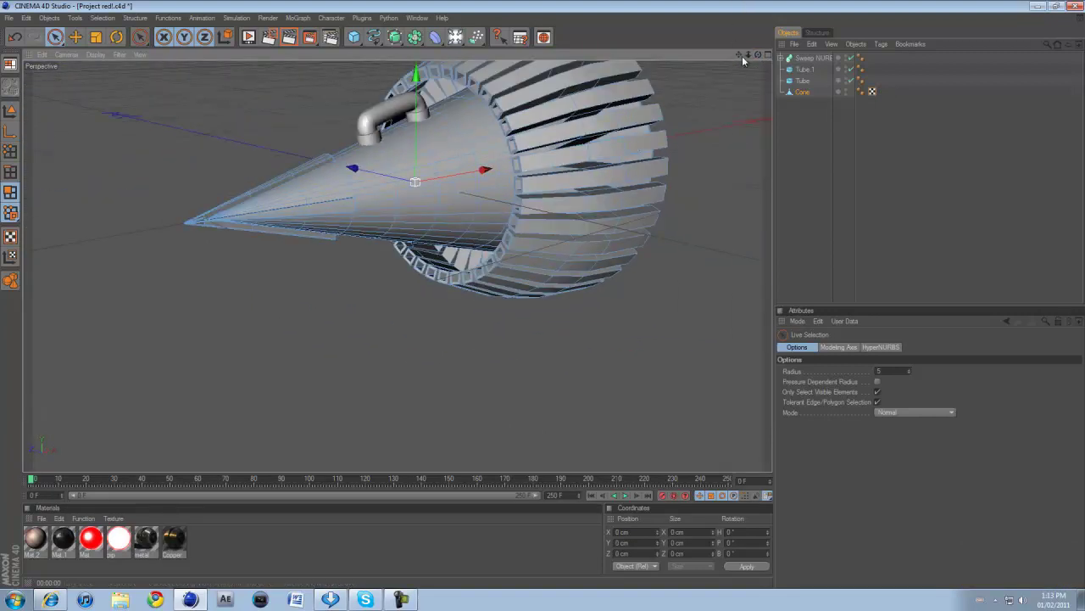
pyautogui.moveTo(759, 56); pyautogui.dragTo(533, 307)
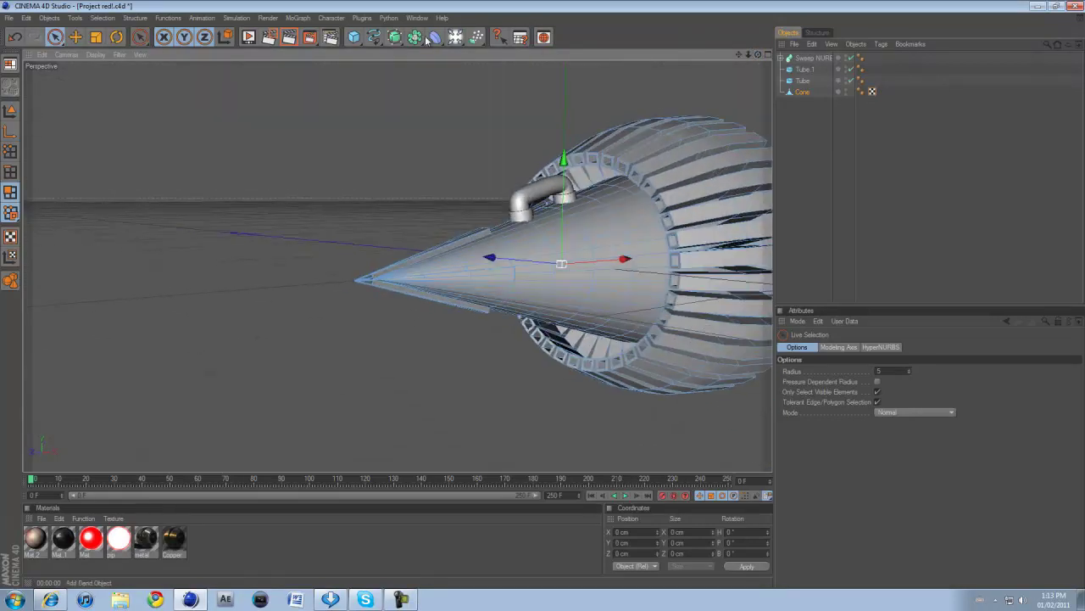
pyautogui.click(359, 40)
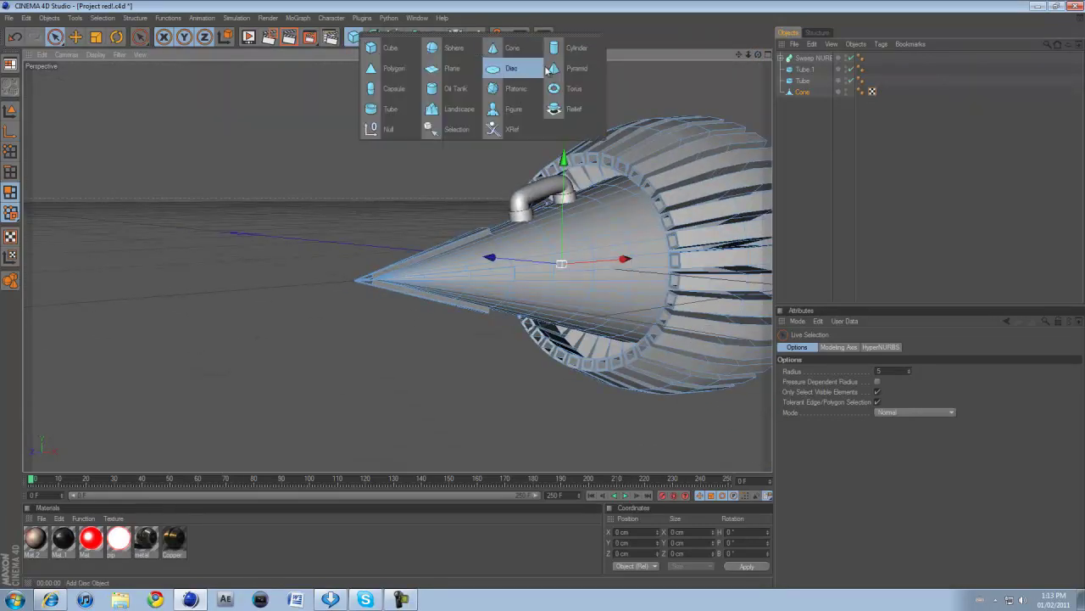
pyautogui.click(507, 49)
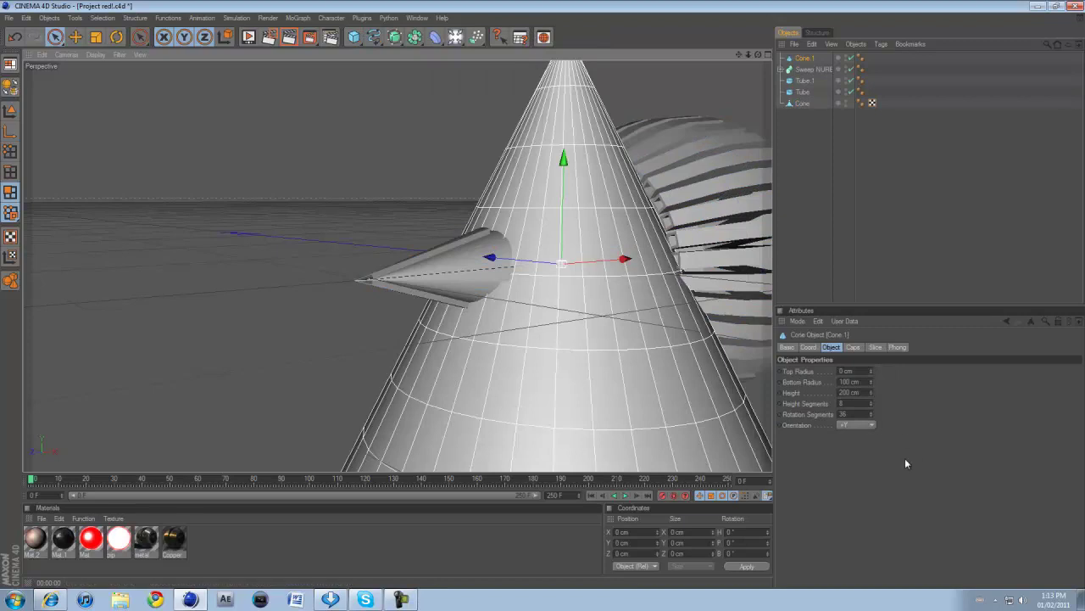
pyautogui.click(871, 427)
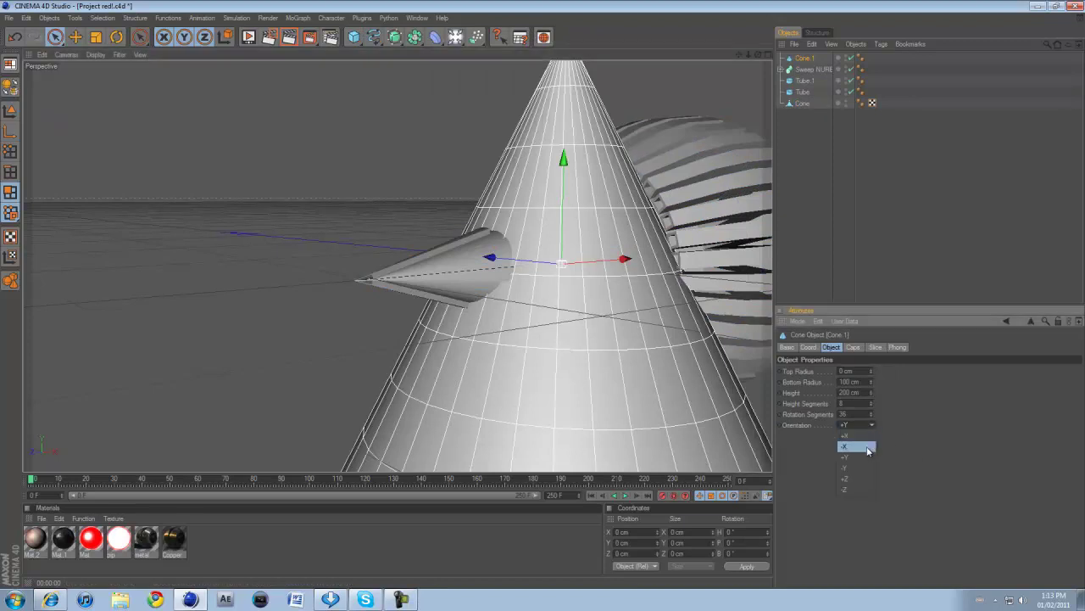
pyautogui.click(867, 437)
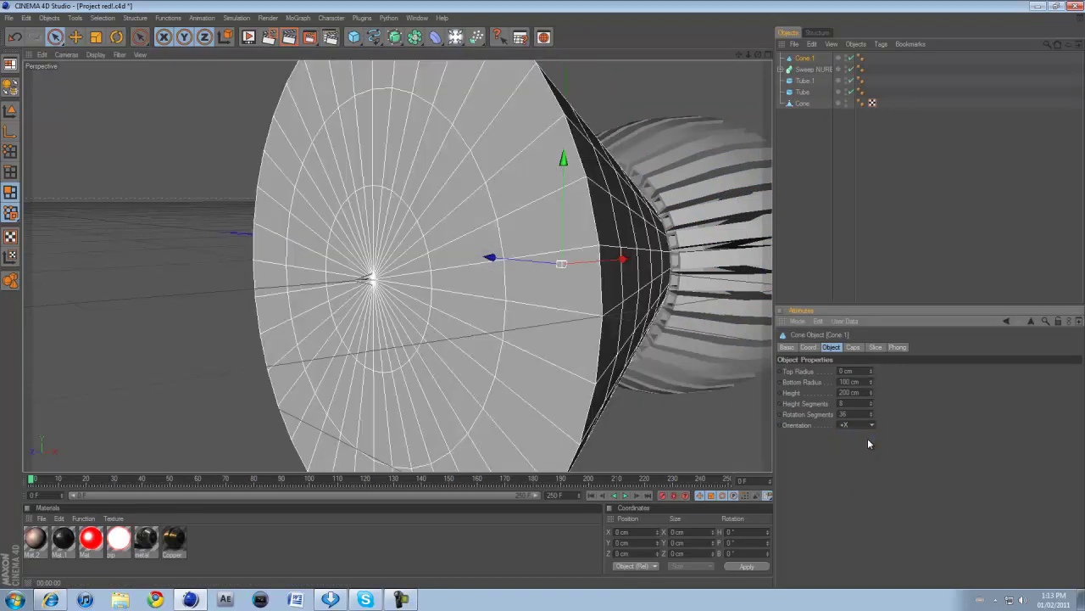
# Set the new cone's bottom radius to 4 cm and its height to 555 cm
pyautogui.scroll(-3, 666, 147)
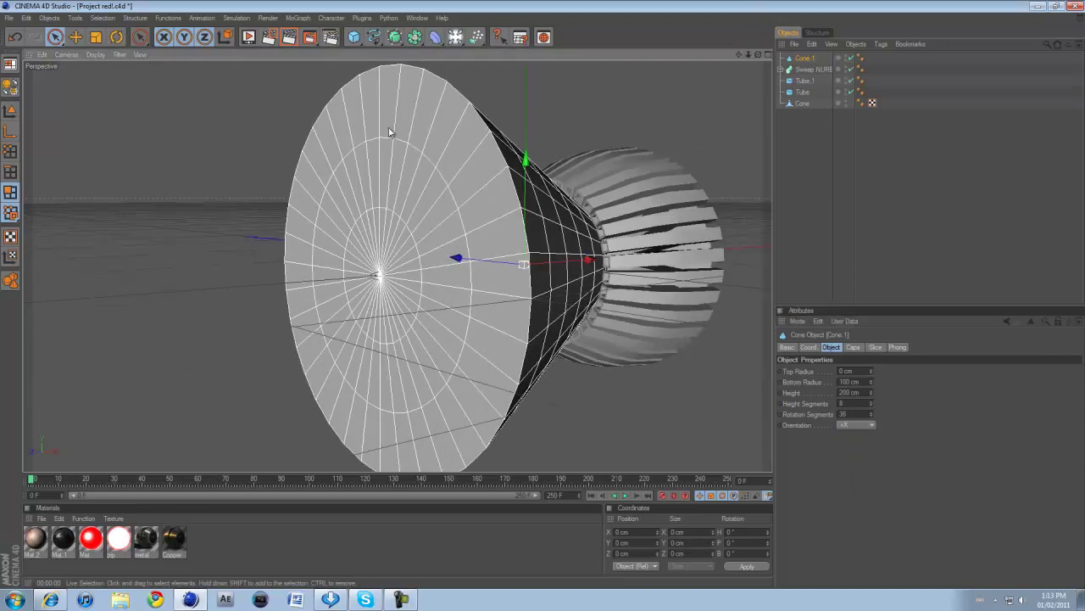
pyautogui.moveTo(758, 54); pyautogui.dragTo(539, 305)
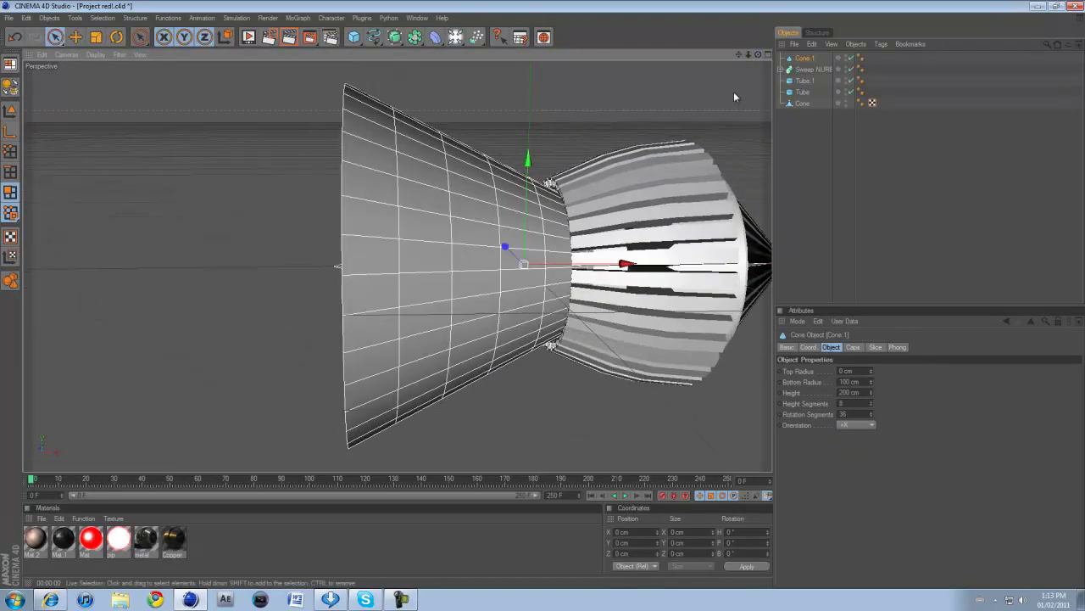
pyautogui.click(863, 382)
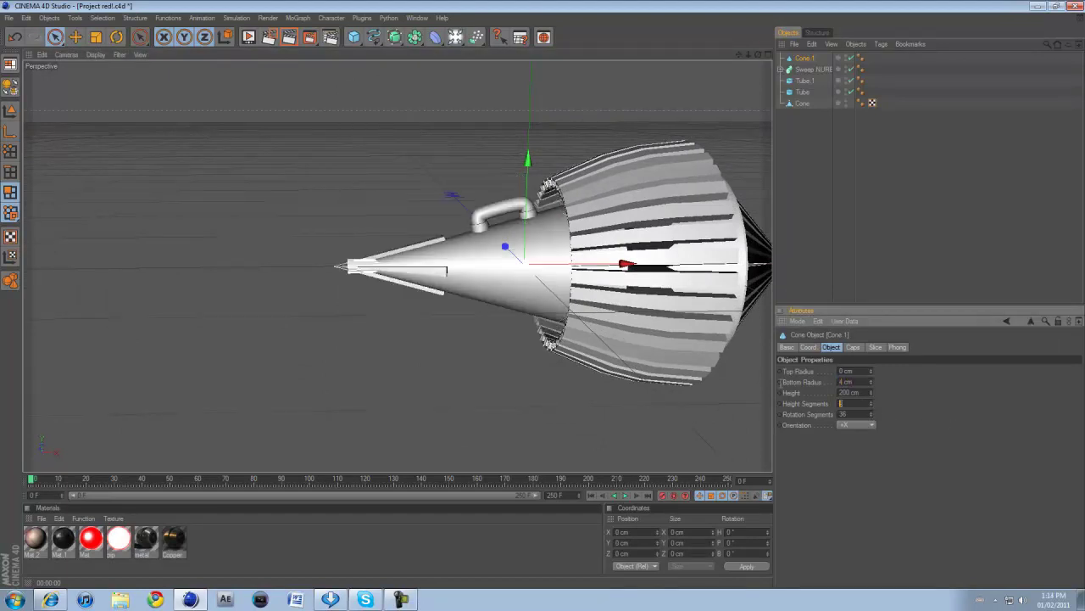
pyautogui.doubleClick(857, 393)
pyautogui.write('555')
pyautogui.press('Return')
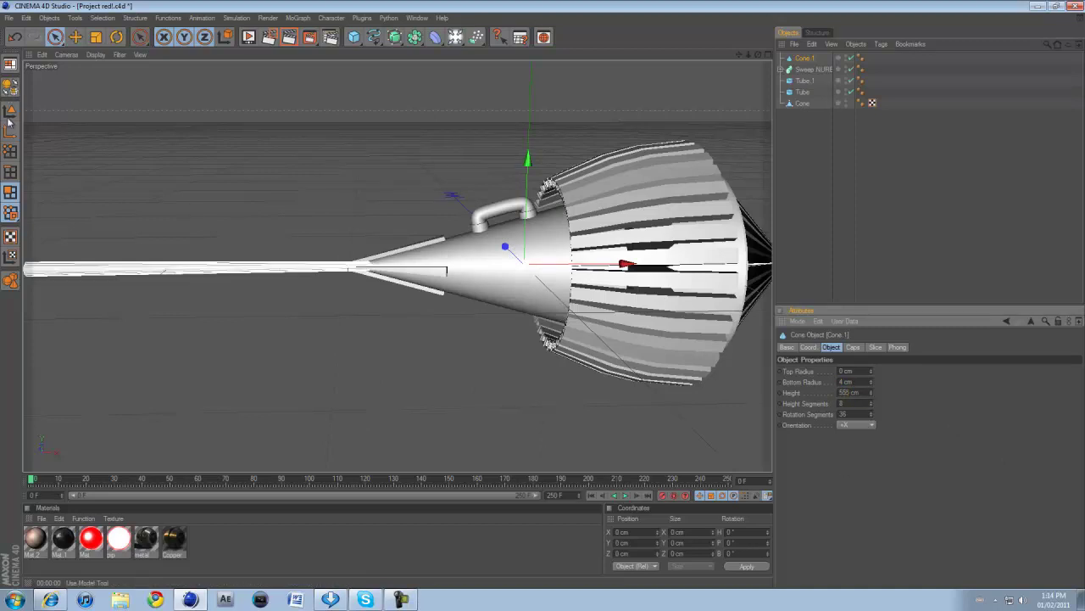
# Move the long thin cone along X to about -385 cm so its tip meets the tip of the finned cone
pyautogui.moveTo(623, 265); pyautogui.dragTo(542, 294)
pyautogui.scroll(6, 356, 326)
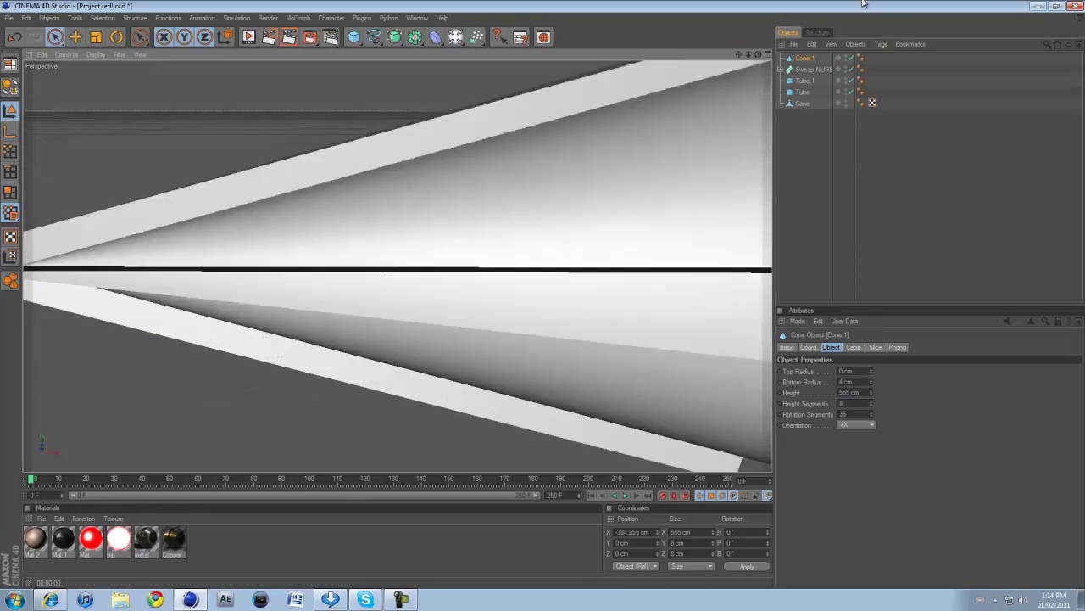
pyautogui.scroll(-6, 542, 298)
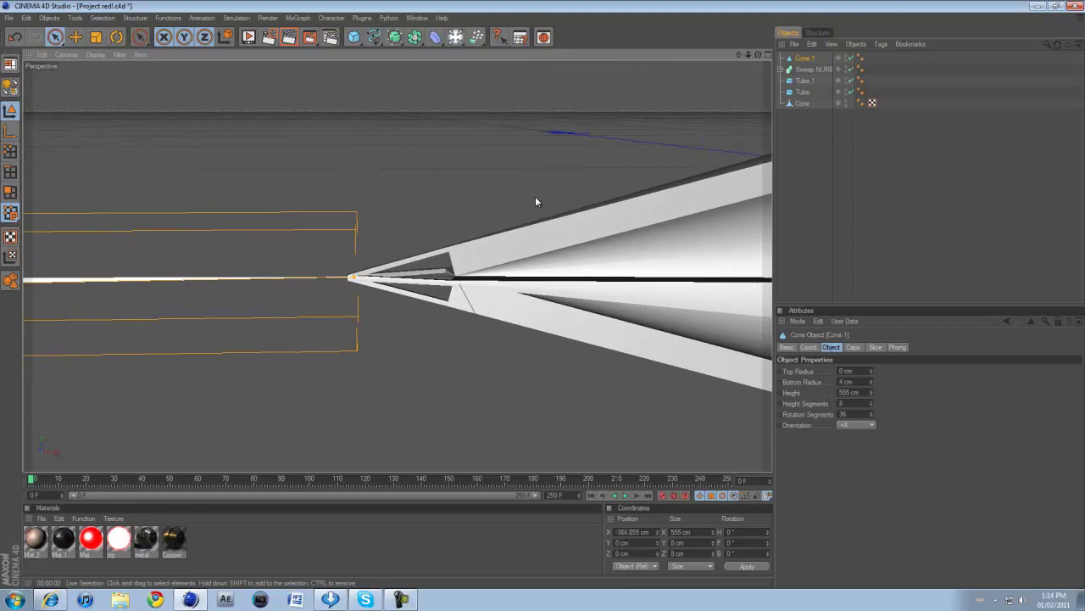
pyautogui.scroll(3, 401, 276)
pyautogui.scroll(-2, 388, 291)
pyautogui.scroll(-4, 282, 278)
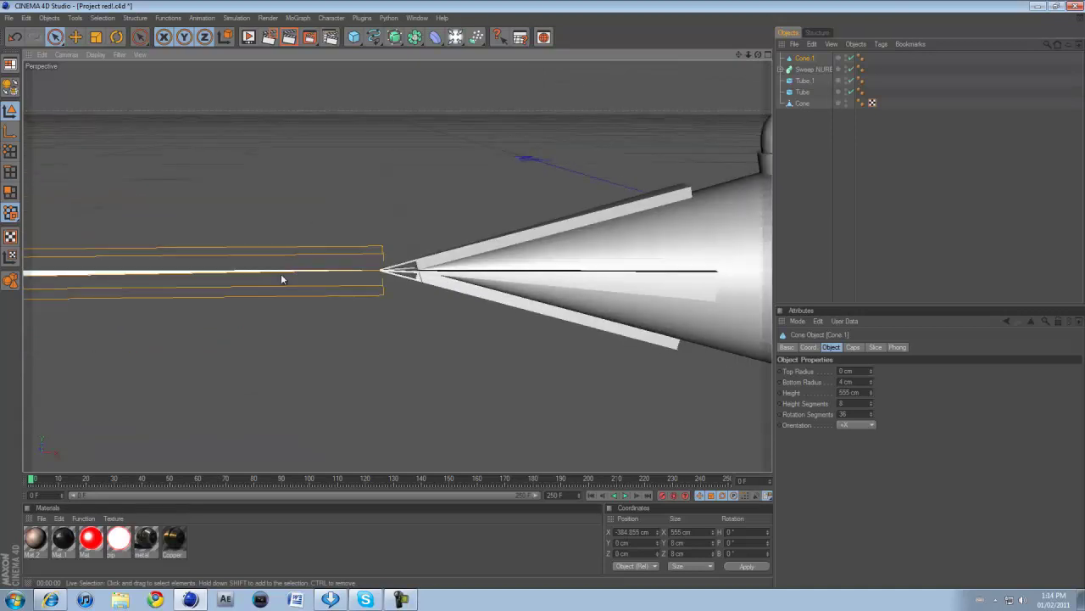
# Apply the white, red-glowing pip material to the long thin cone and render the active view
pyautogui.scroll(-10, 281, 273)
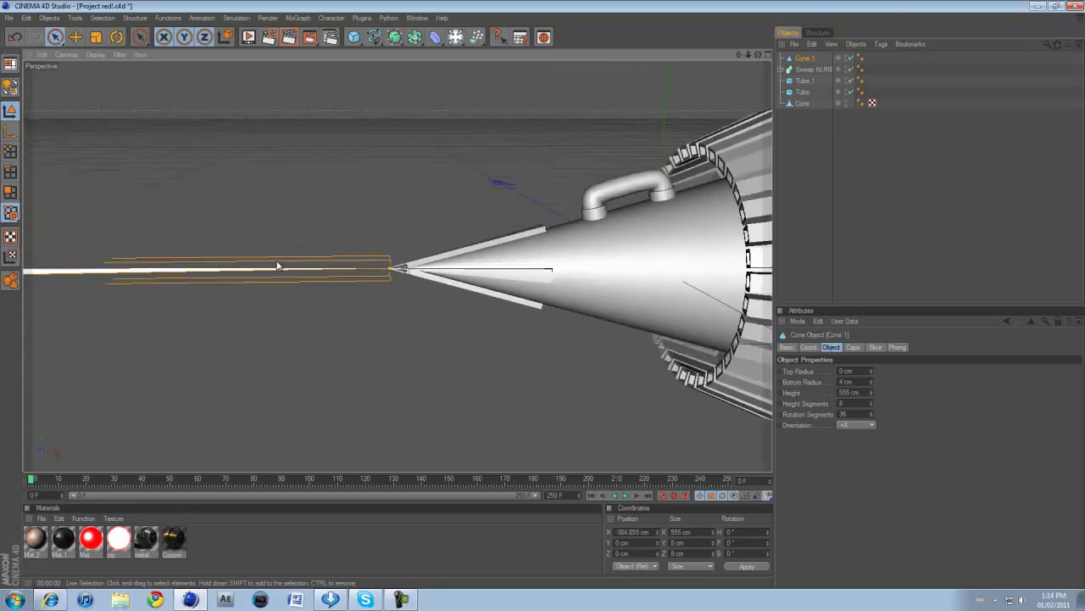
pyautogui.click(290, 38)
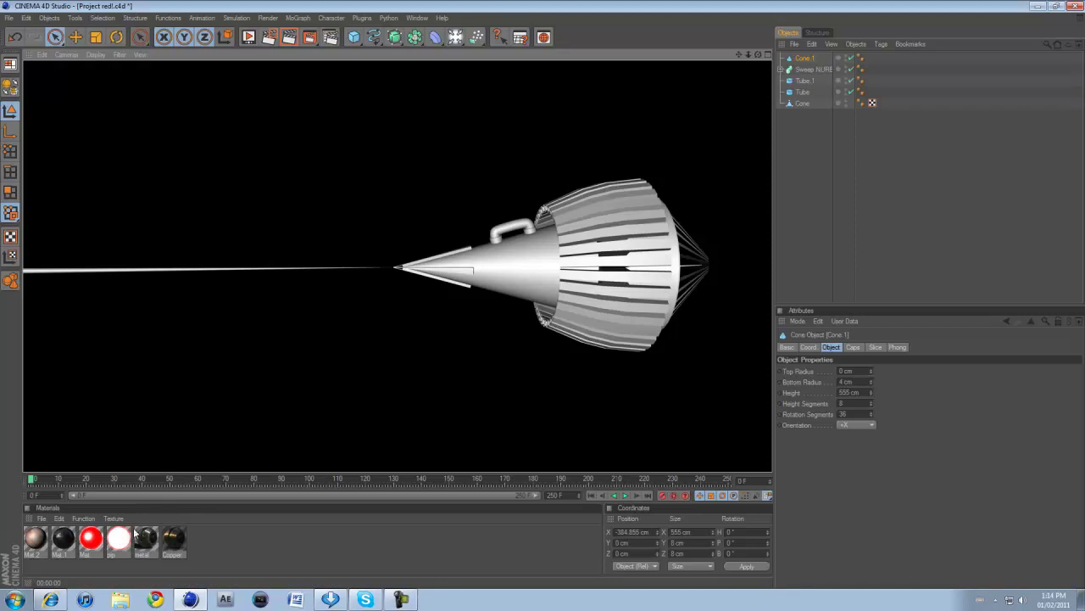
pyautogui.moveTo(122, 539); pyautogui.dragTo(761, 127)
pyautogui.moveTo(803, 65); pyautogui.dragTo(803, 59)
pyautogui.hotkey('ctrl', 'r')
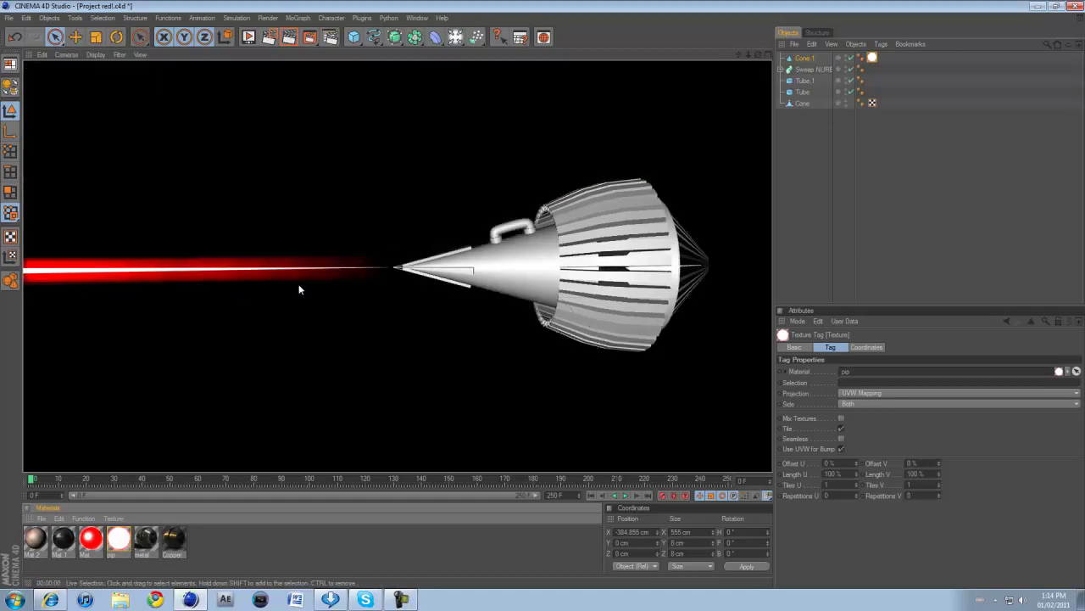
# Open the pip material for editing and examine its base color, leaving the color picker without changes
pyautogui.doubleClick(123, 540)
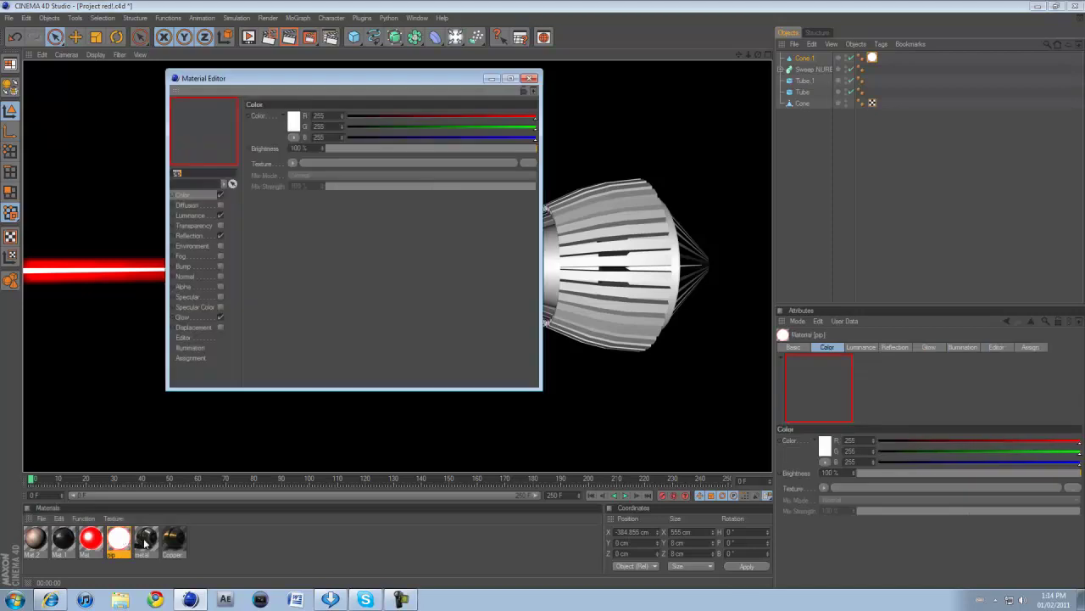
pyautogui.moveTo(352, 89); pyautogui.dragTo(354, 147)
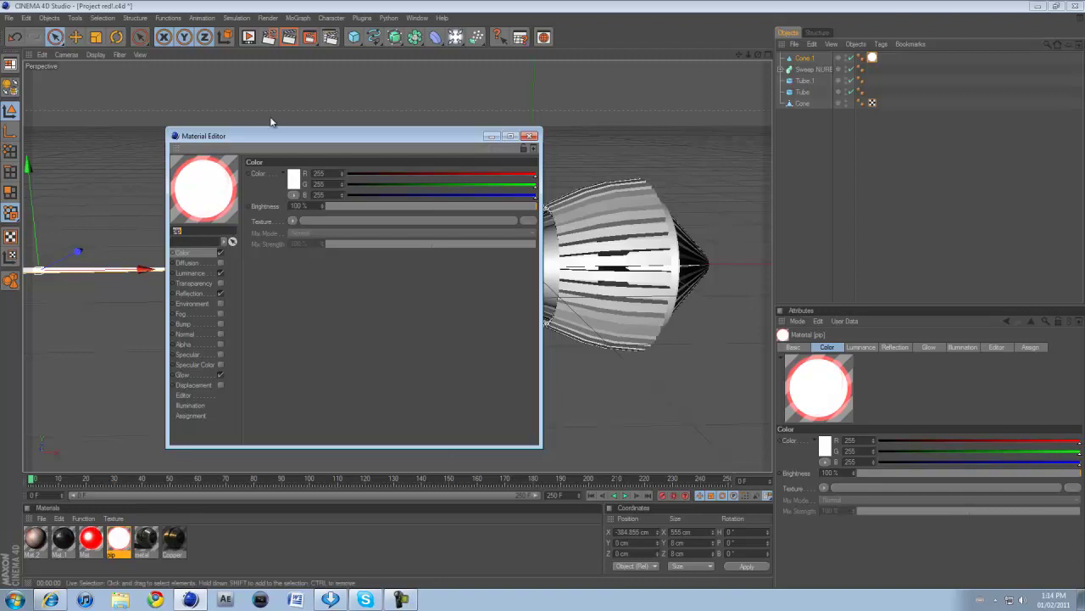
pyautogui.moveTo(310, 137); pyautogui.dragTo(331, 159)
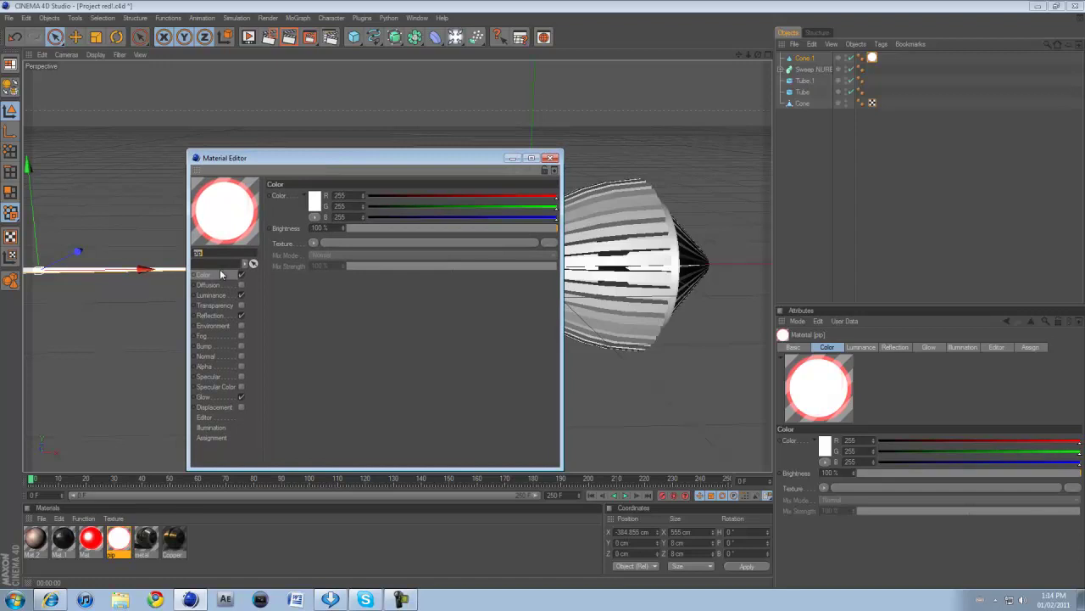
pyautogui.click(319, 197)
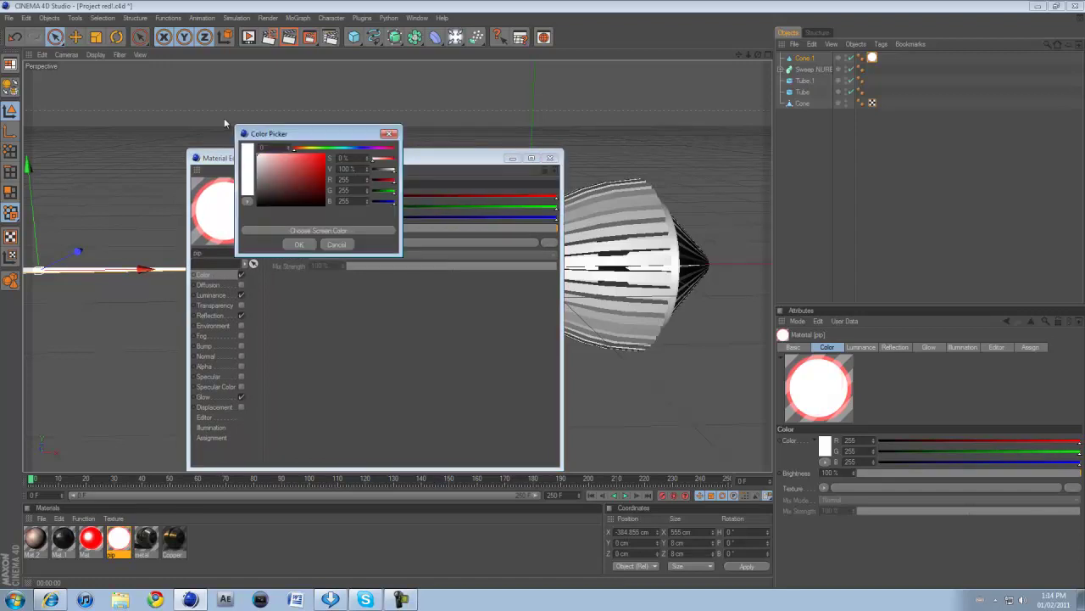
pyautogui.click(299, 245)
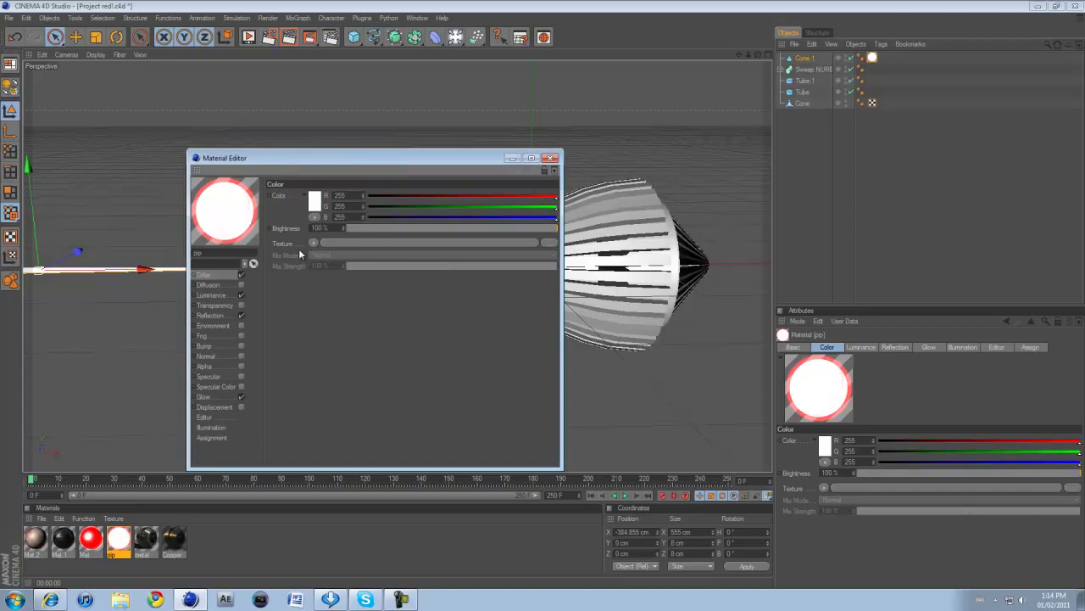
# Examine the luminance and reflection settings of the pip material, including its reflection color
pyautogui.click(232, 295)
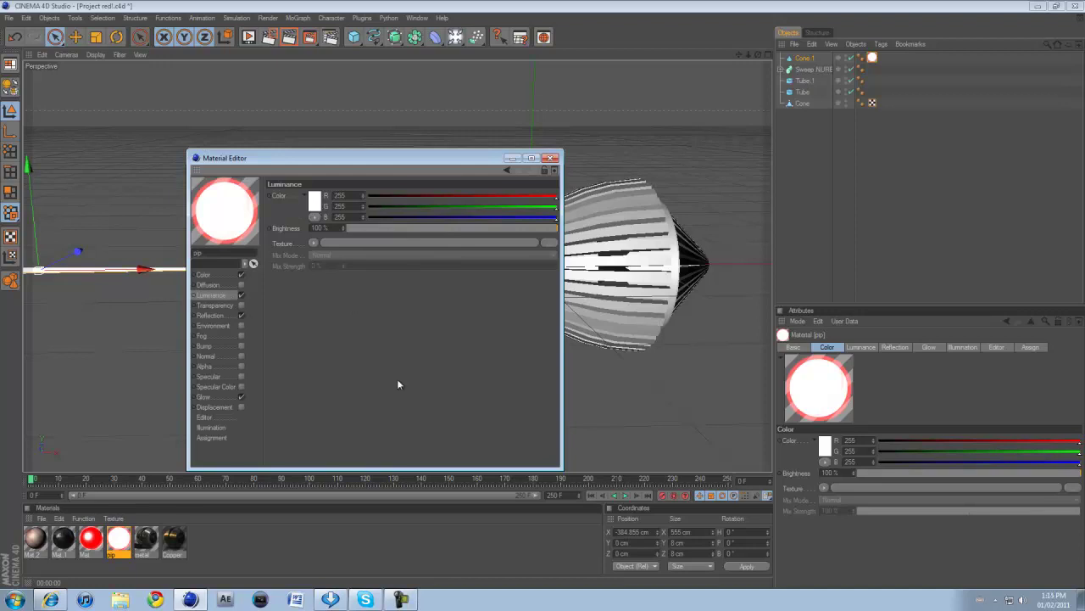
pyautogui.click(221, 317)
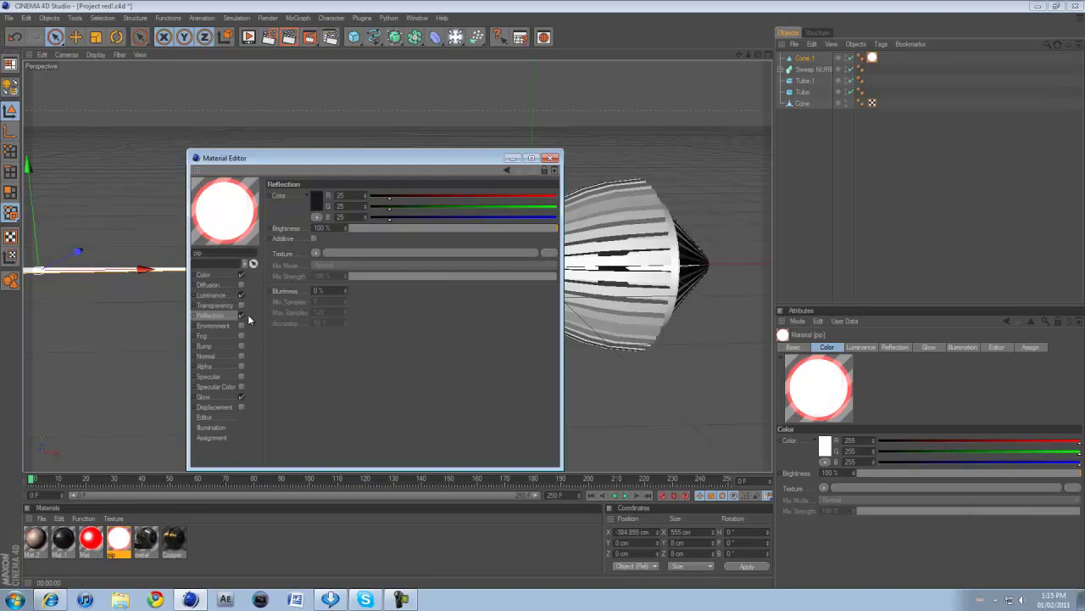
pyautogui.click(315, 195)
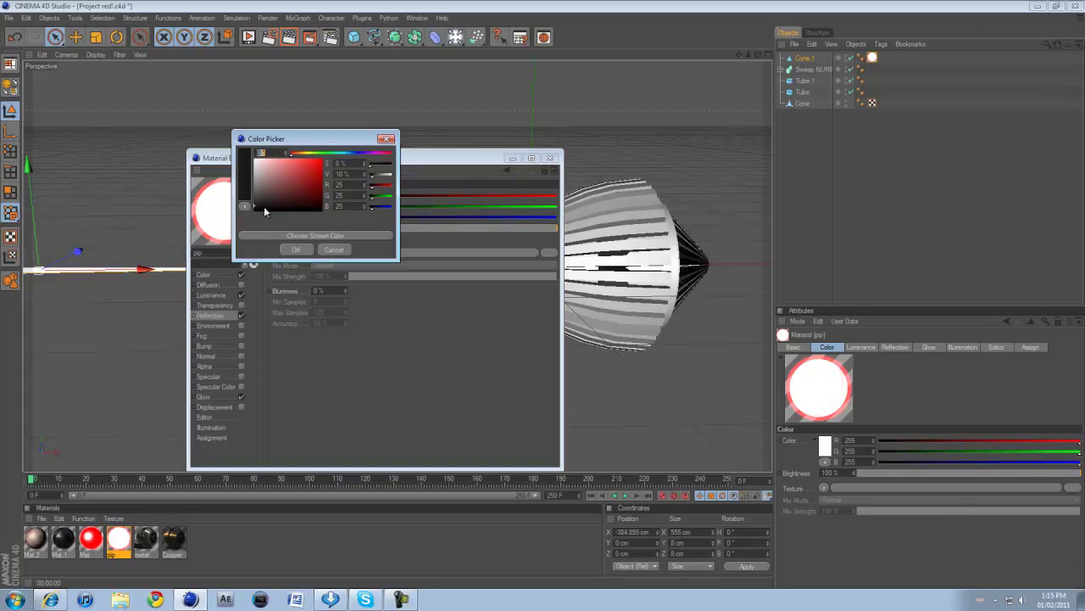
pyautogui.click(296, 250)
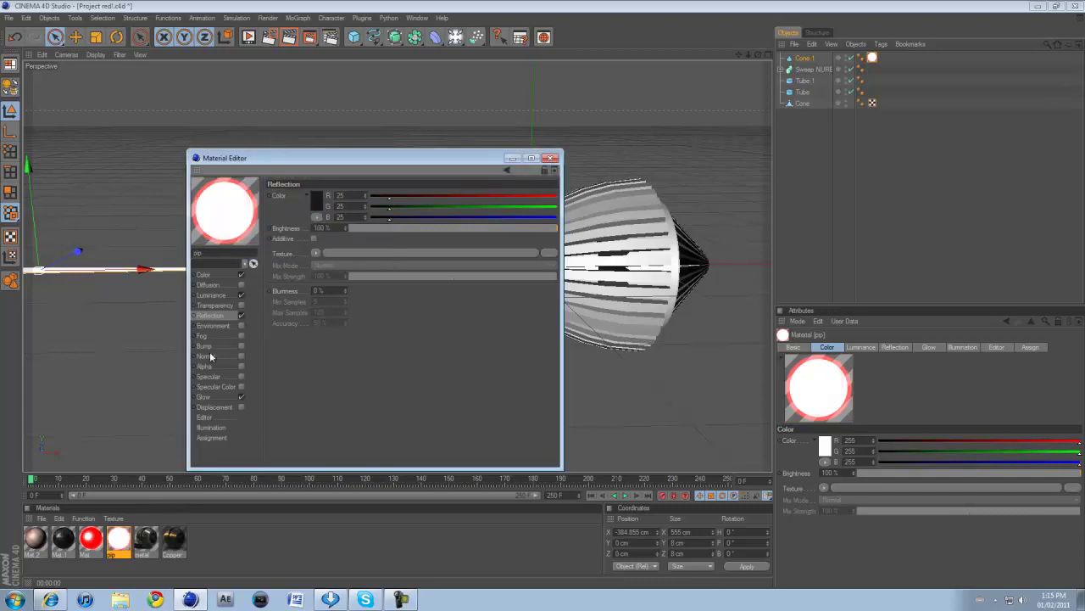
# Examine the pip material's glow color, strength and radius settings, then close the material editor
pyautogui.click(204, 397)
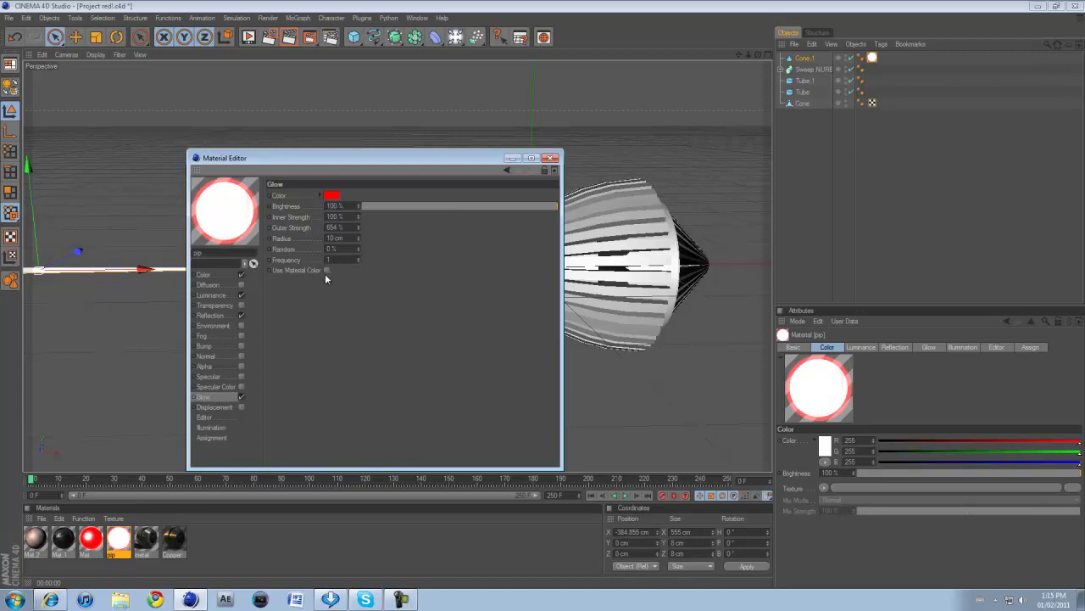
pyautogui.click(322, 196)
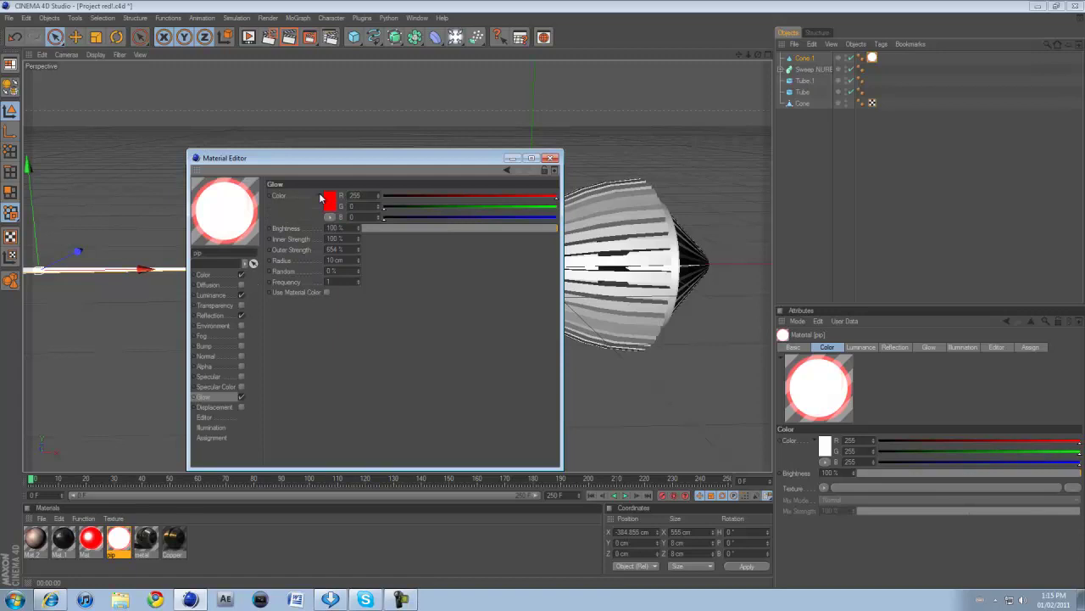
pyautogui.doubleClick(323, 197)
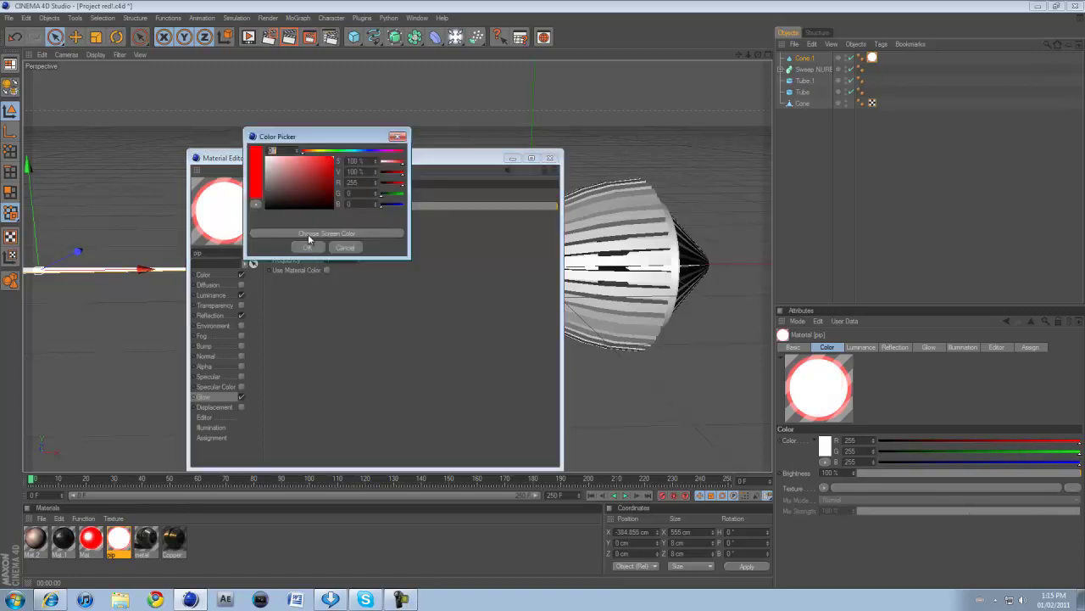
pyautogui.click(305, 247)
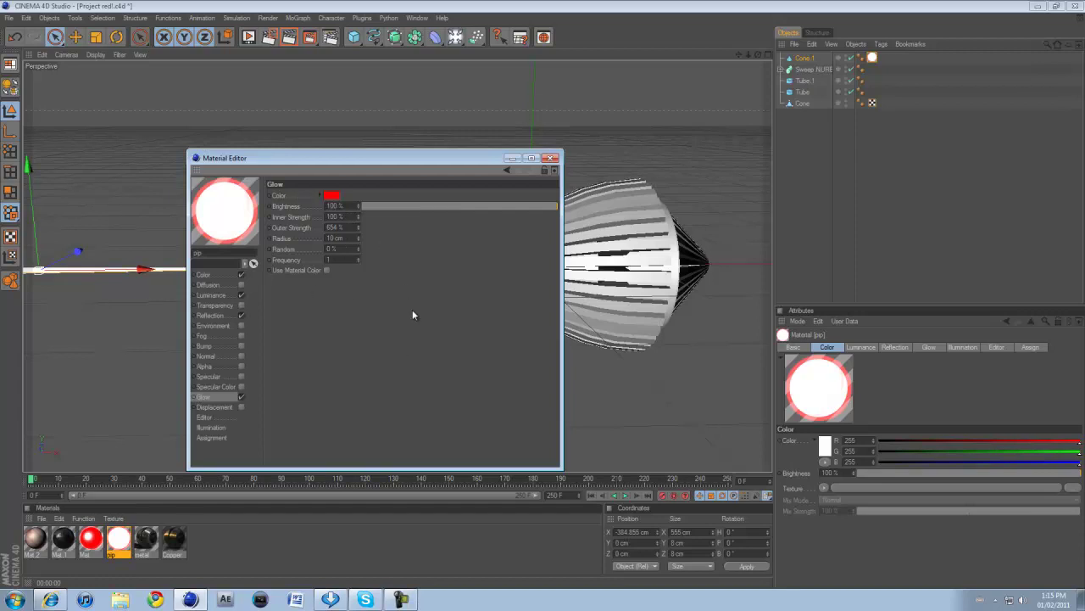
pyautogui.click(551, 160)
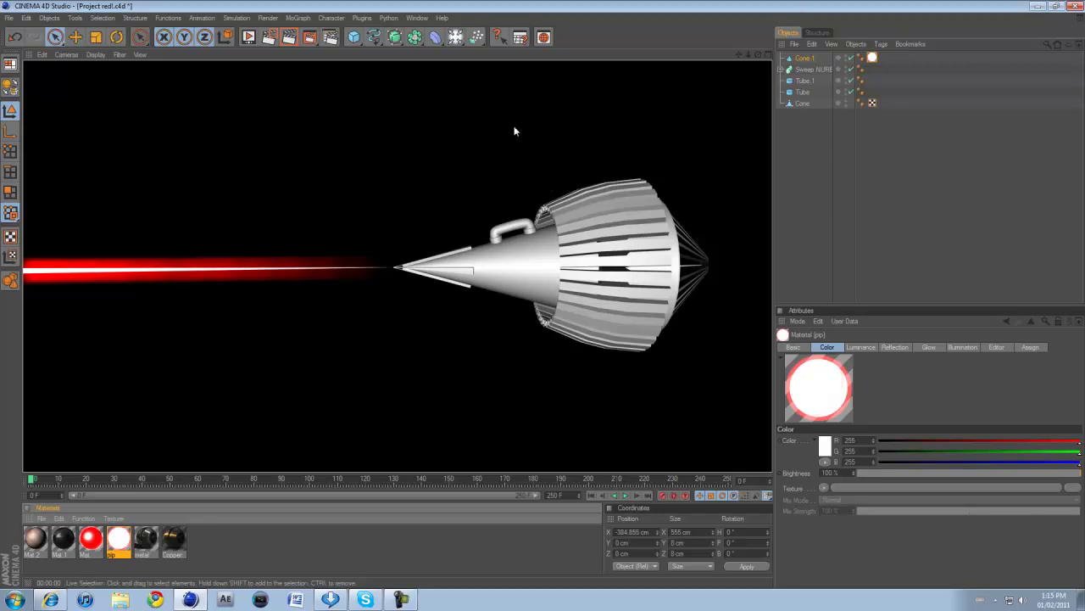
pyautogui.click(401, 598)
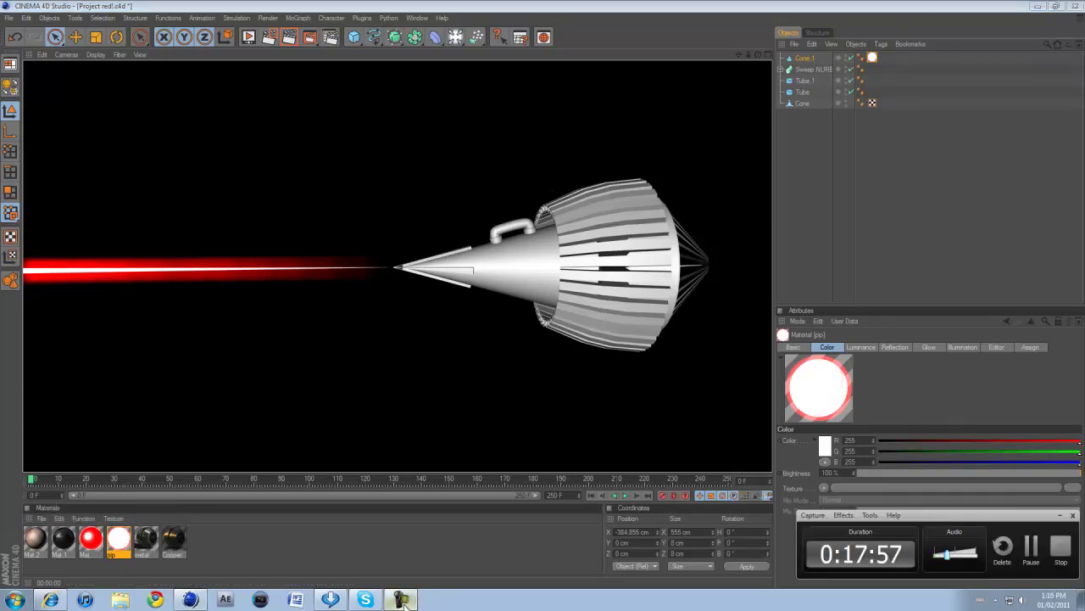
pyautogui.click(401, 598)
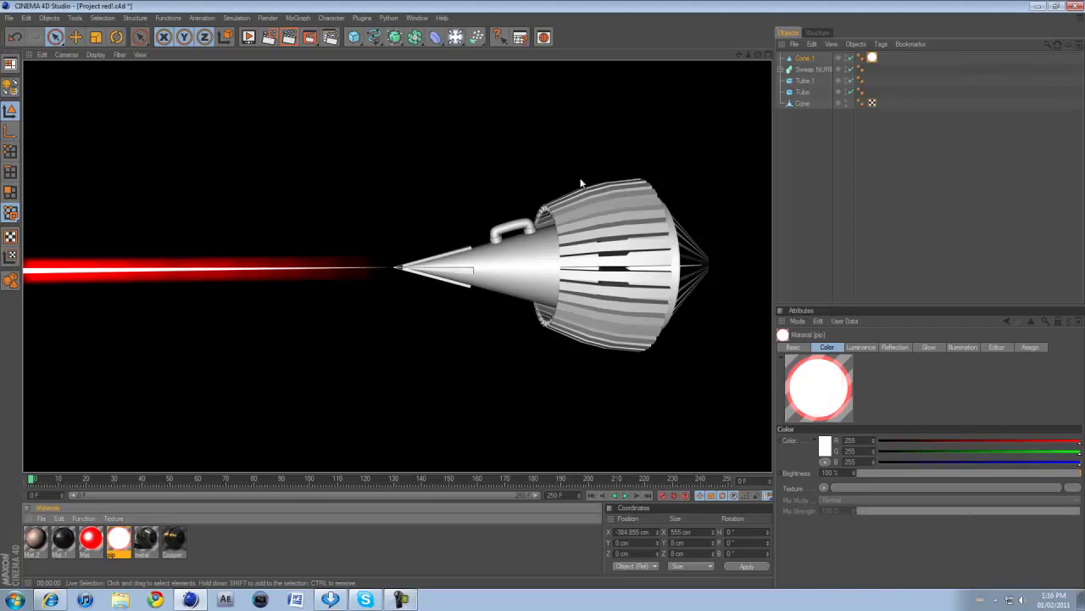
# Render the active view from in front of the cone to examine the glowing beam coming toward the camera
pyautogui.moveTo(757, 55); pyautogui.dragTo(542, 295)
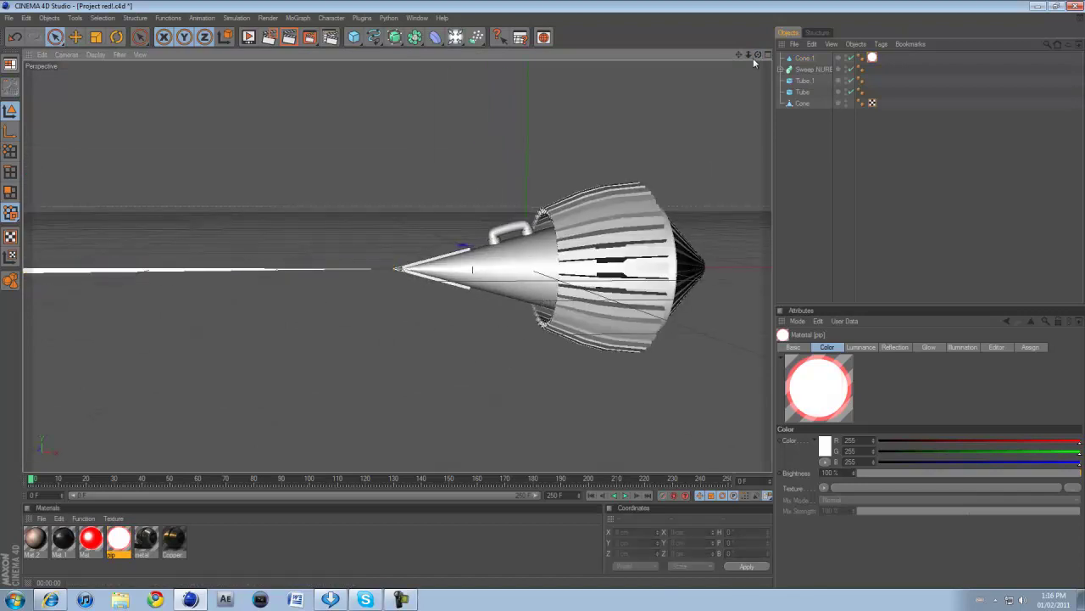
pyautogui.moveTo(755, 56); pyautogui.dragTo(544, 295)
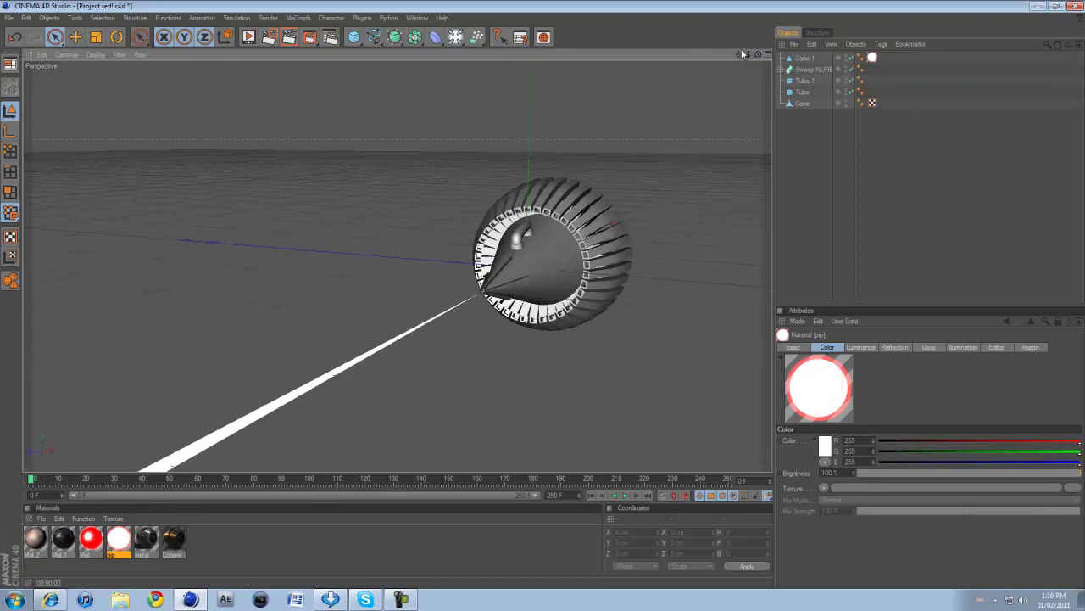
pyautogui.moveTo(738, 53); pyautogui.dragTo(543, 292)
pyautogui.hotkey('ctrl', 'r')
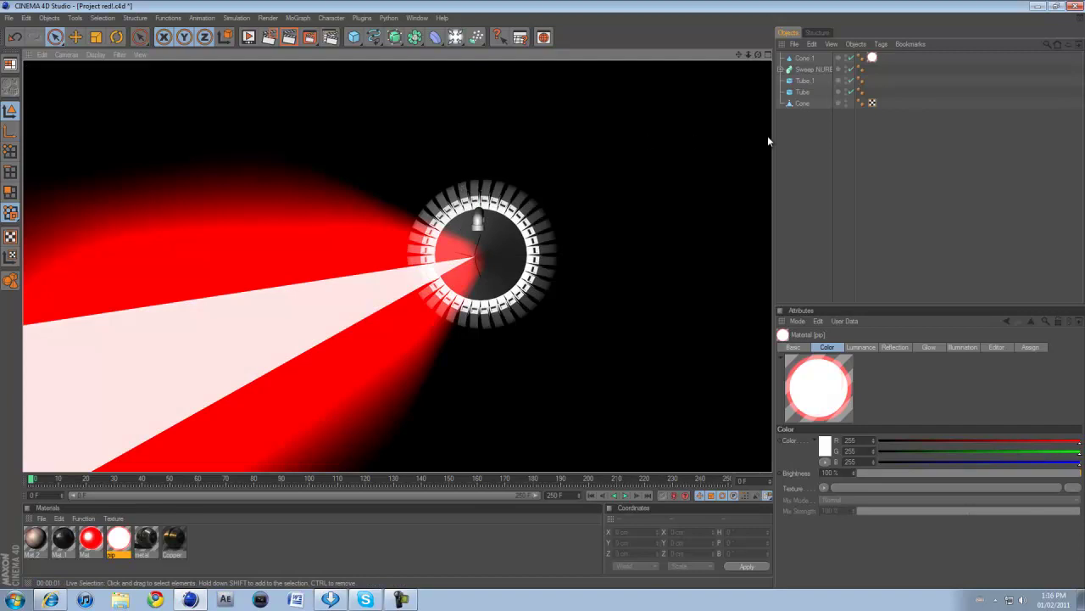
pyautogui.moveTo(758, 54); pyautogui.dragTo(544, 292)
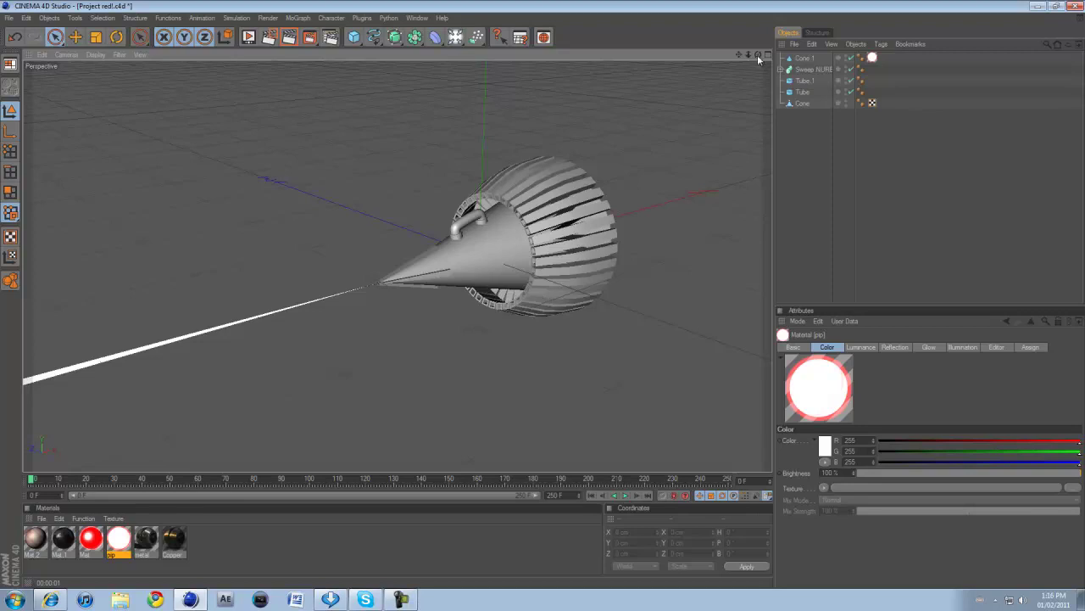
pyautogui.moveTo(758, 57); pyautogui.dragTo(544, 298)
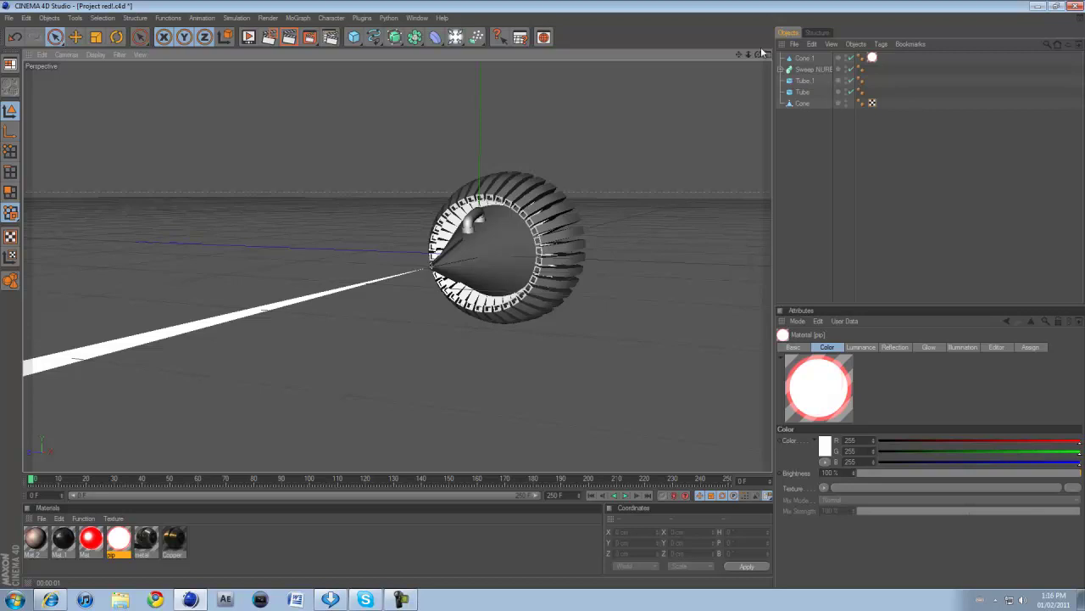
pyautogui.moveTo(757, 54); pyautogui.dragTo(547, 299)
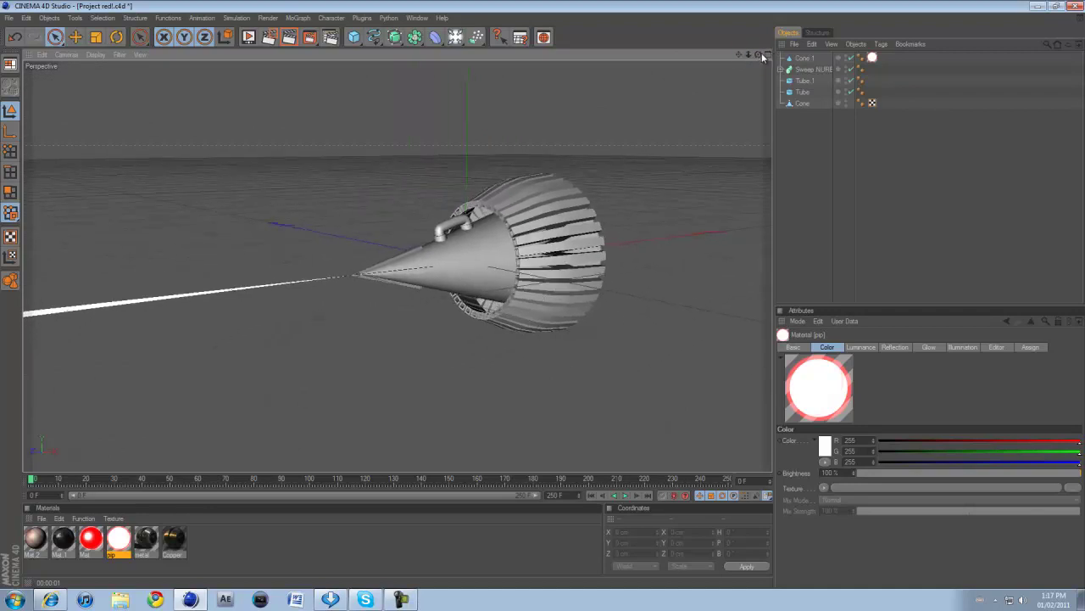
pyautogui.moveTo(762, 53); pyautogui.dragTo(542, 294)
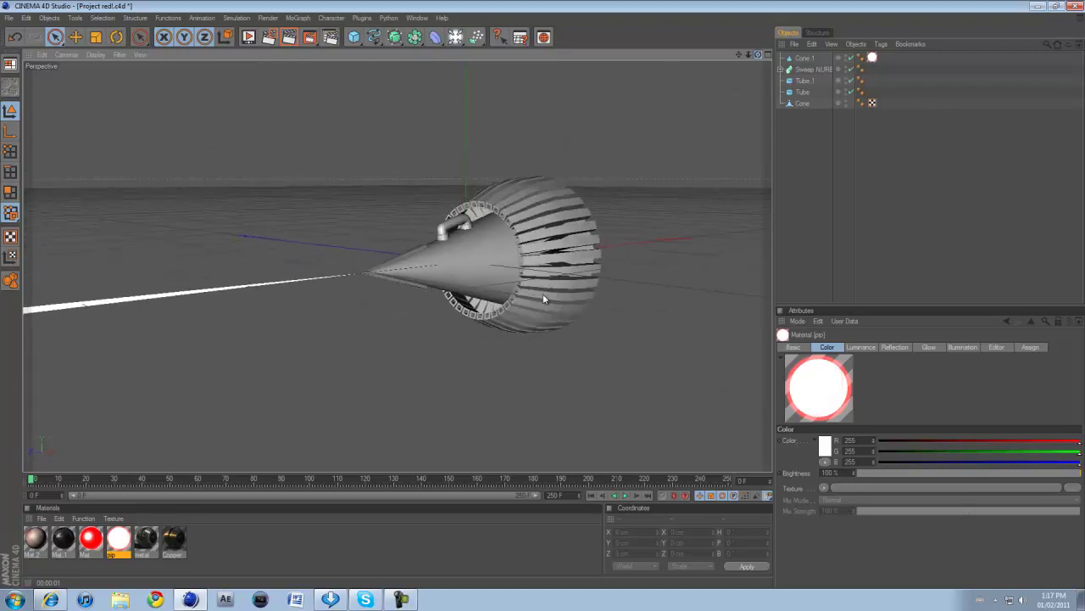
pyautogui.click(402, 600)
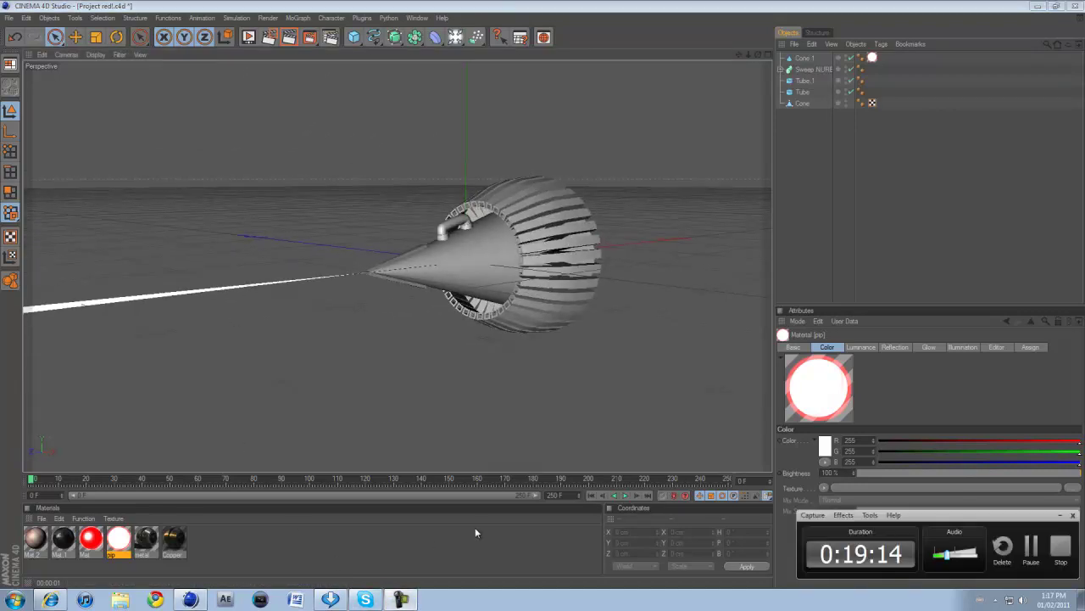